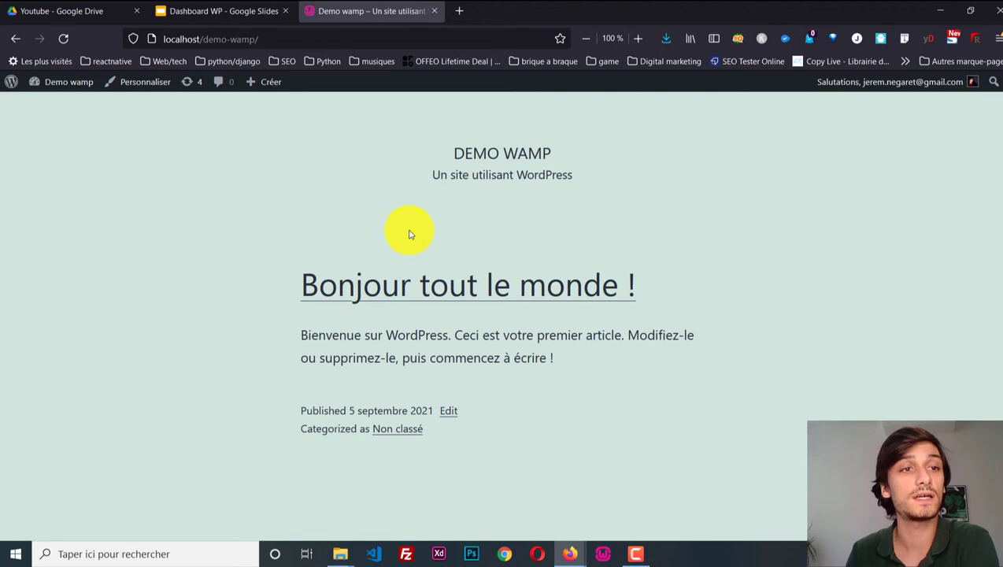
# Step: Open the site's admin dashboard at localhost/demo-wamp/wp-admin/ and look over its home widgets
pyautogui.click(324, 33)
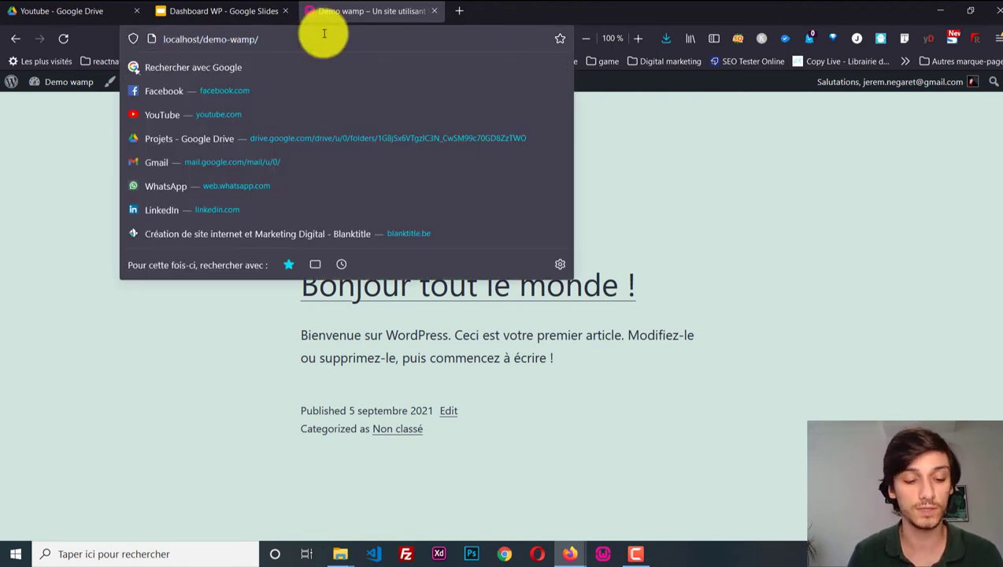
pyautogui.write('wp')
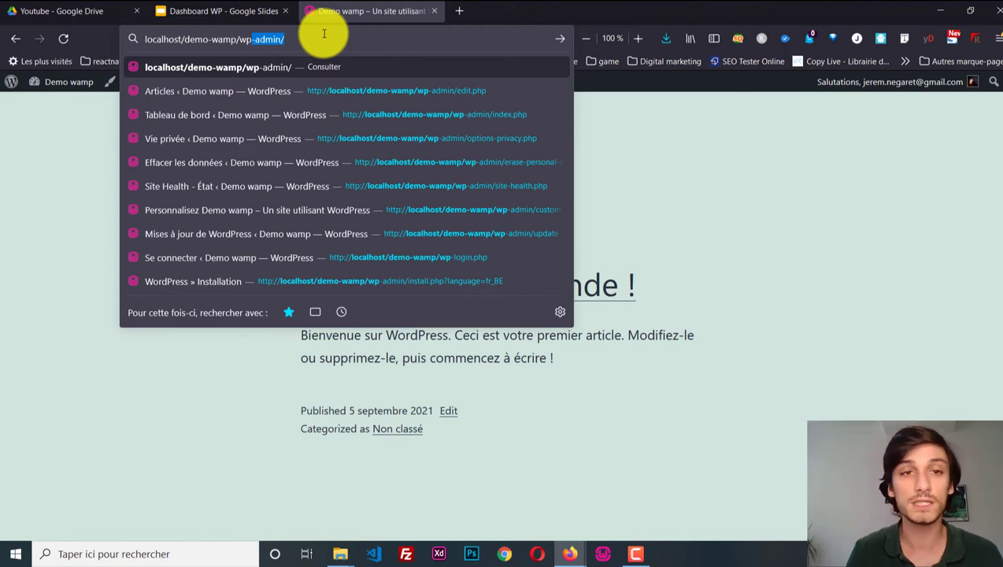
pyautogui.press('Return')
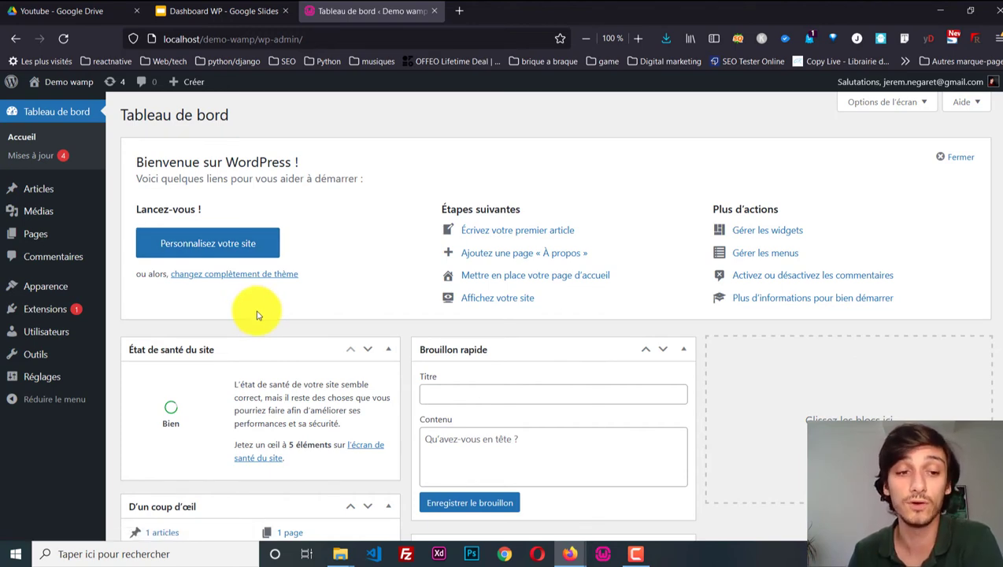
pyautogui.scroll(-3, 256, 315)
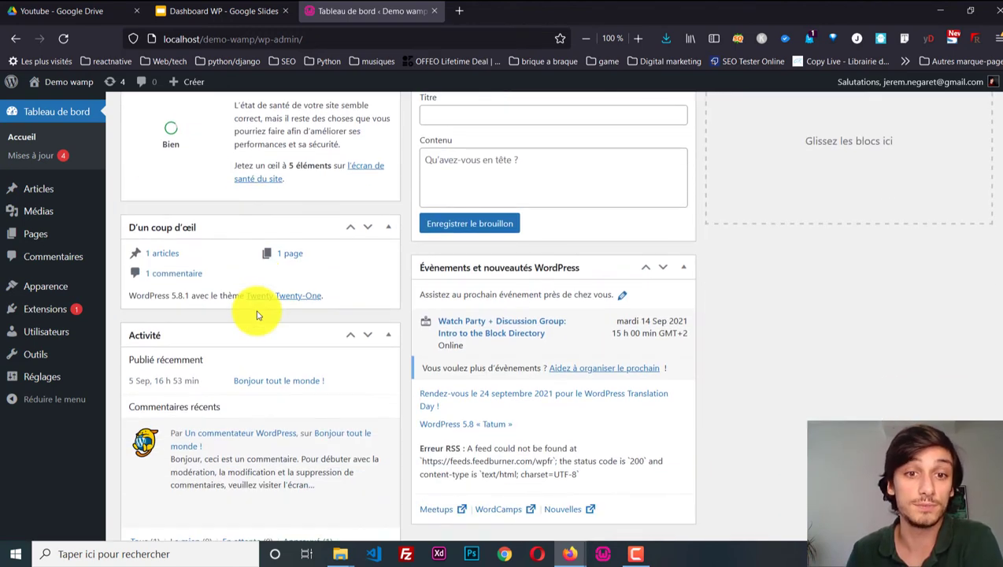
pyautogui.scroll(3, 256, 315)
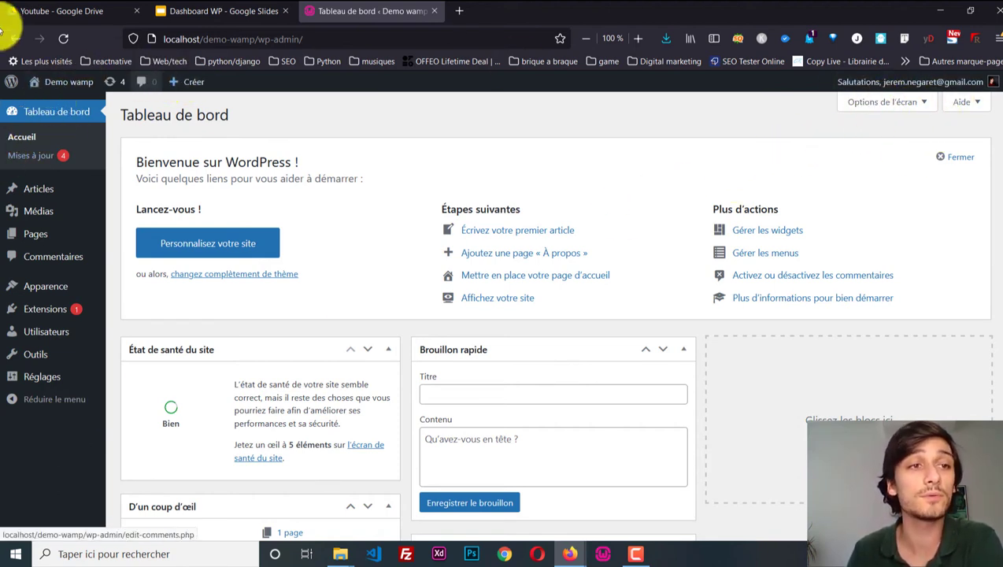
# Step: View the public Demo wamp site in a separate browser tab, and close that tab to return to the dashboard
pyautogui.moveTo(18, 92)
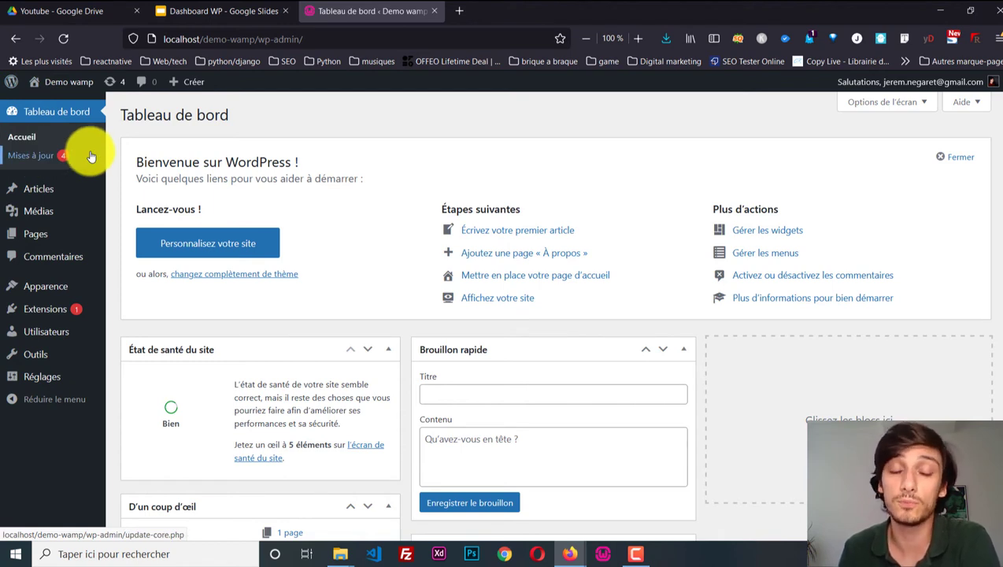
pyautogui.moveTo(73, 87)
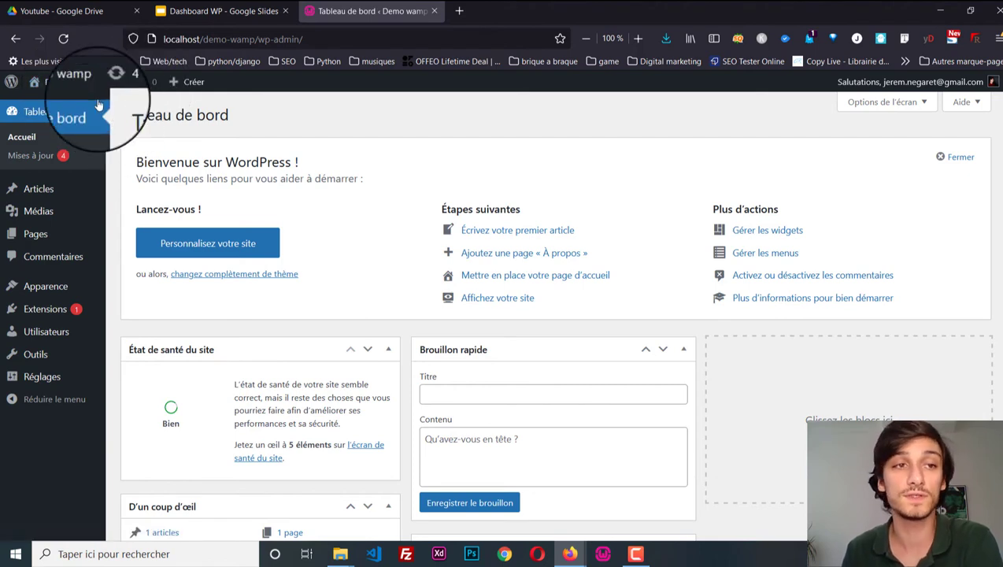
pyautogui.rightClick(70, 82)
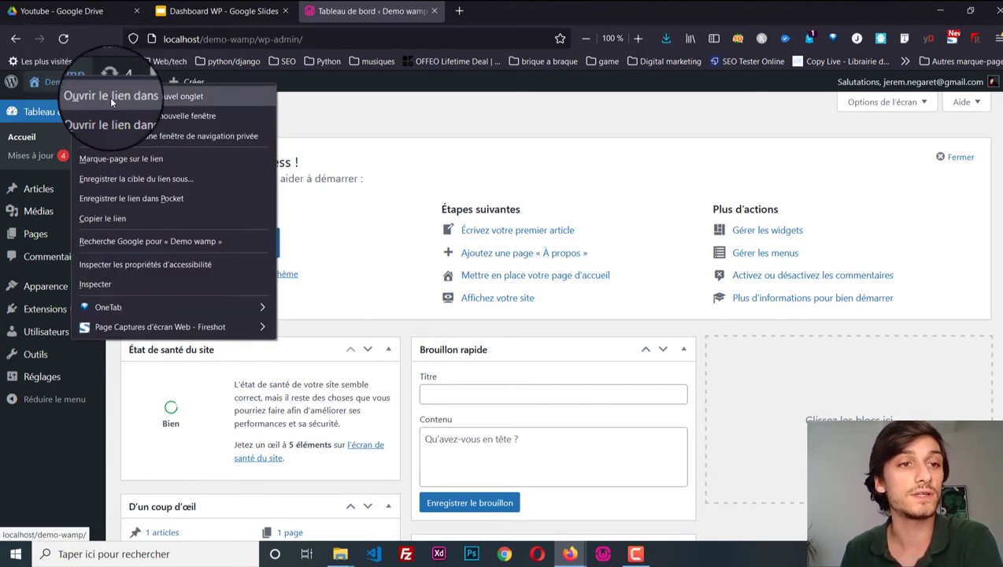
pyautogui.click(110, 97)
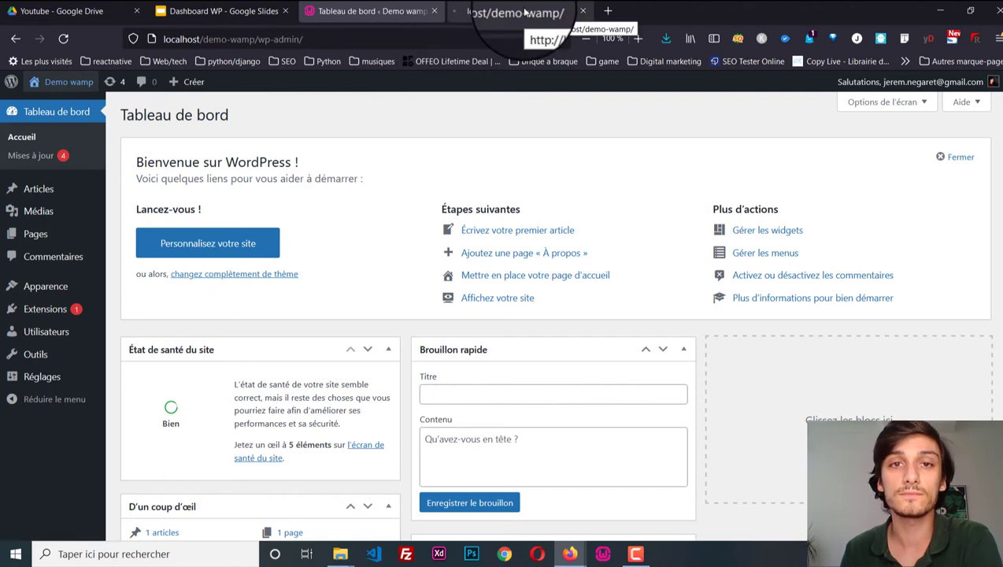
pyautogui.click(526, 11)
pyautogui.click(88, 216)
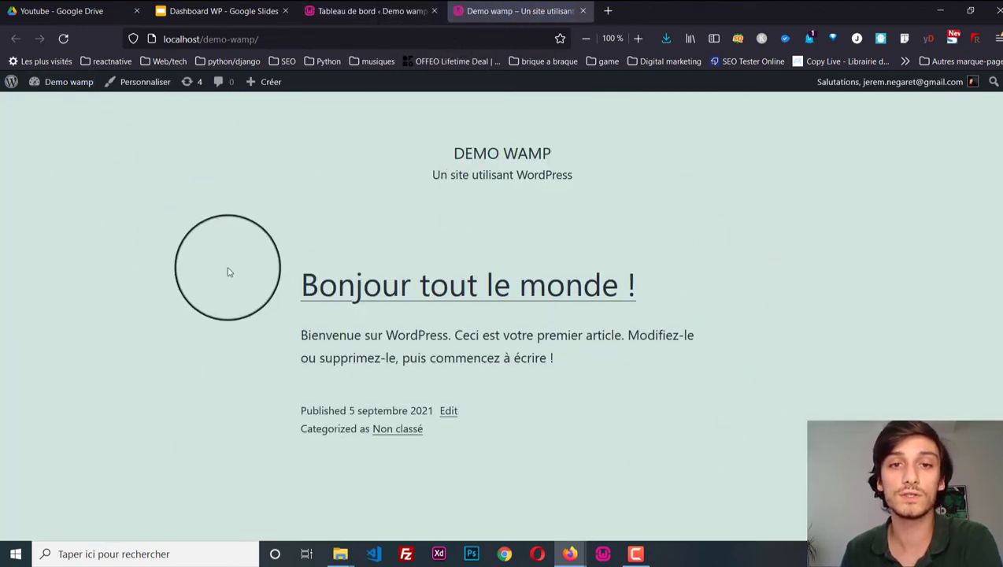
pyautogui.click(584, 10)
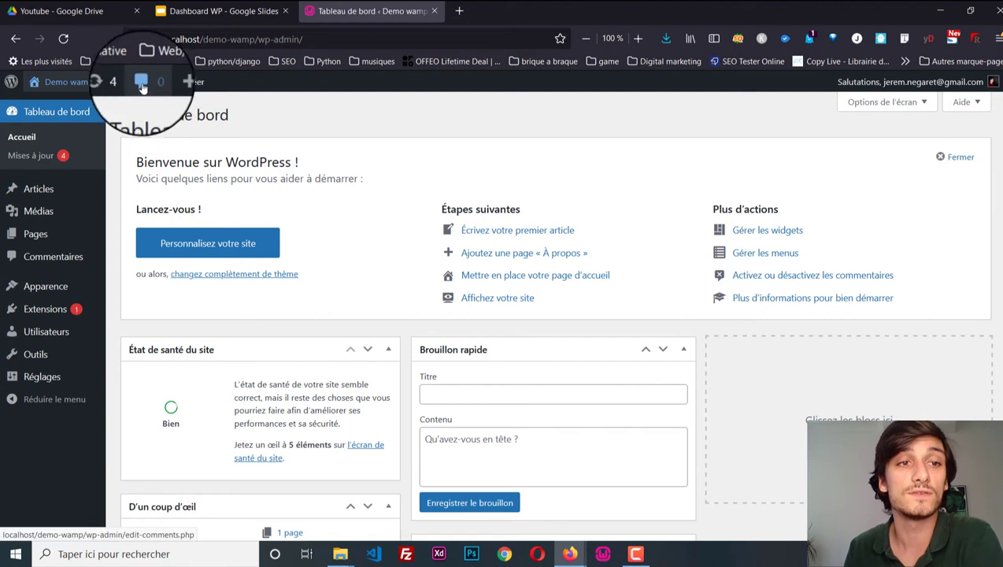
# Step: Open the WordPress updates page and review the core version, extension and theme updates
pyautogui.moveTo(198, 86)
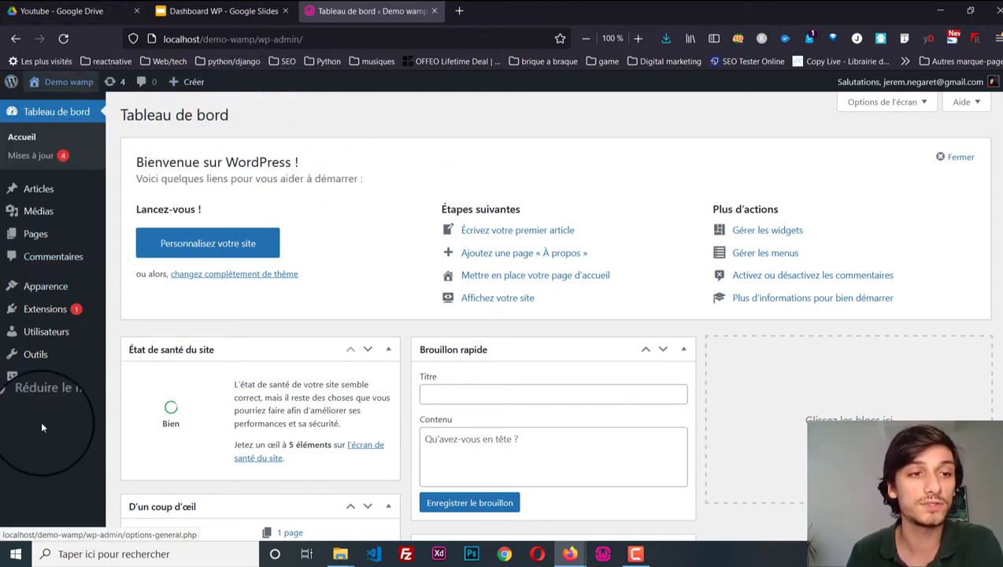
pyautogui.moveTo(78, 384)
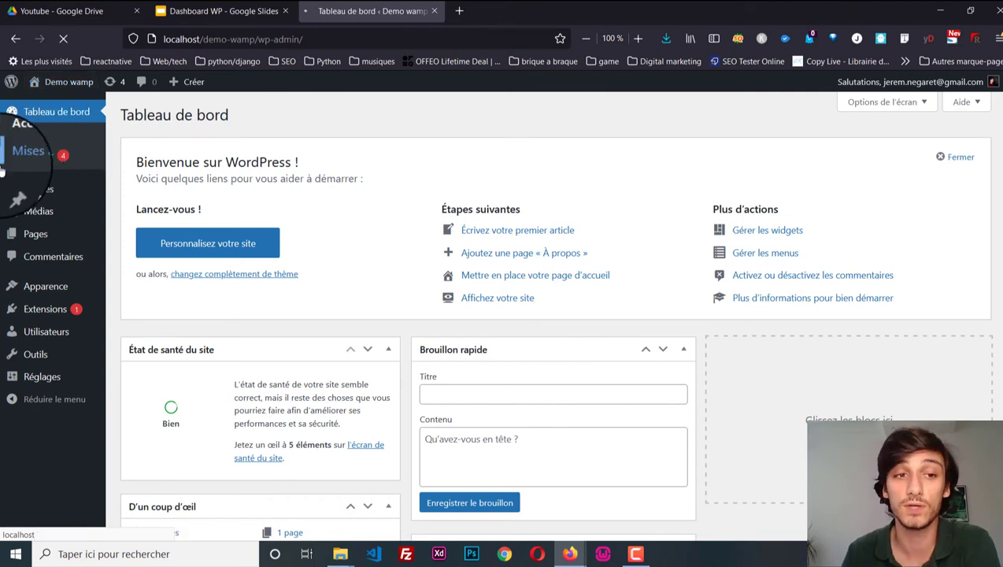
pyautogui.scroll(-3, 376, 218)
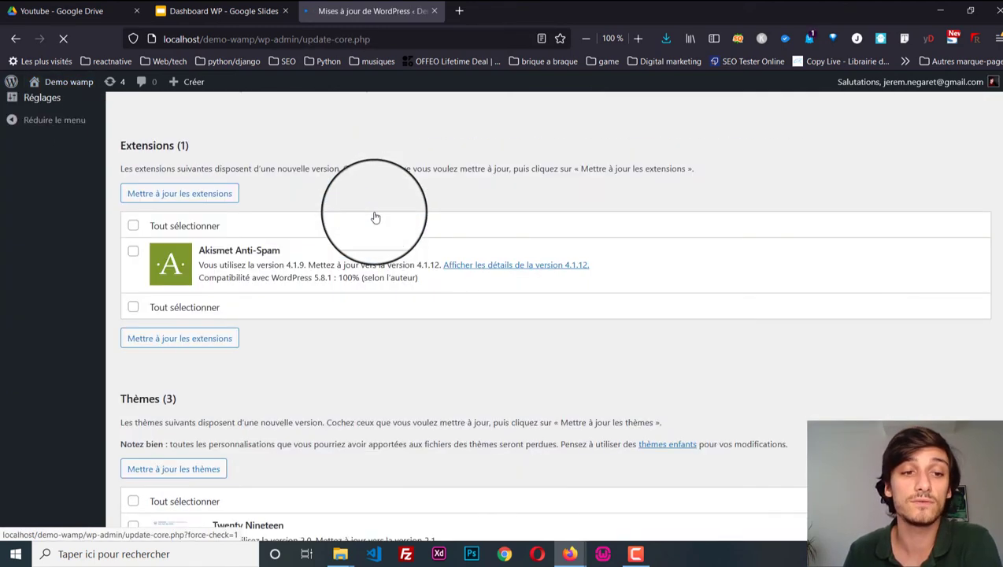
pyautogui.scroll(4, 367, 291)
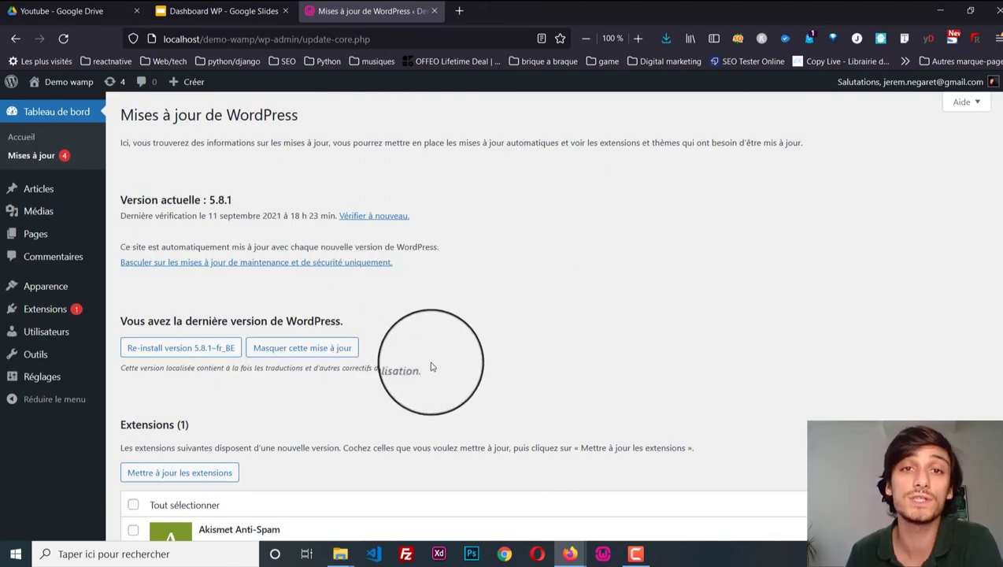
pyautogui.scroll(-3, 432, 356)
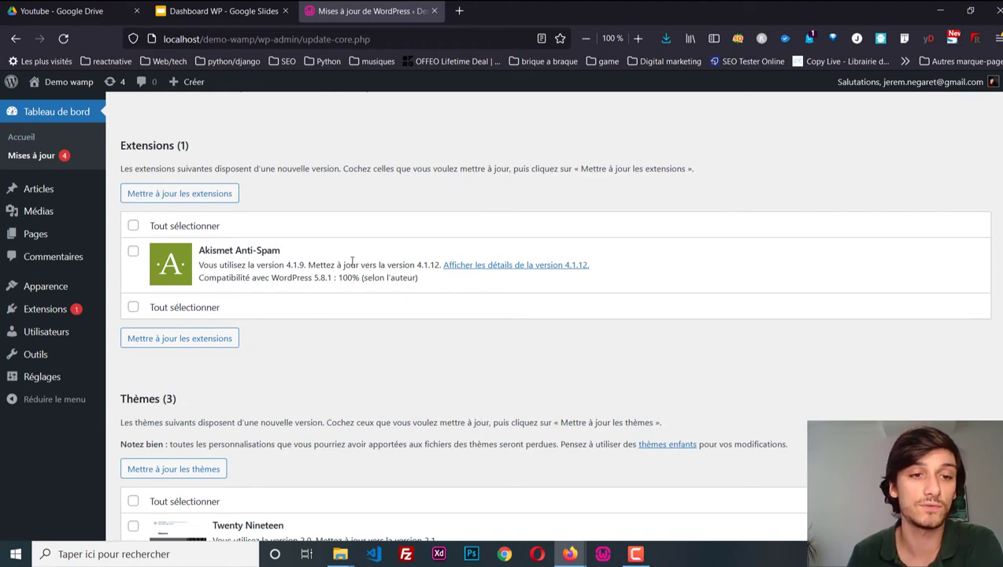
pyautogui.scroll(-3, 350, 262)
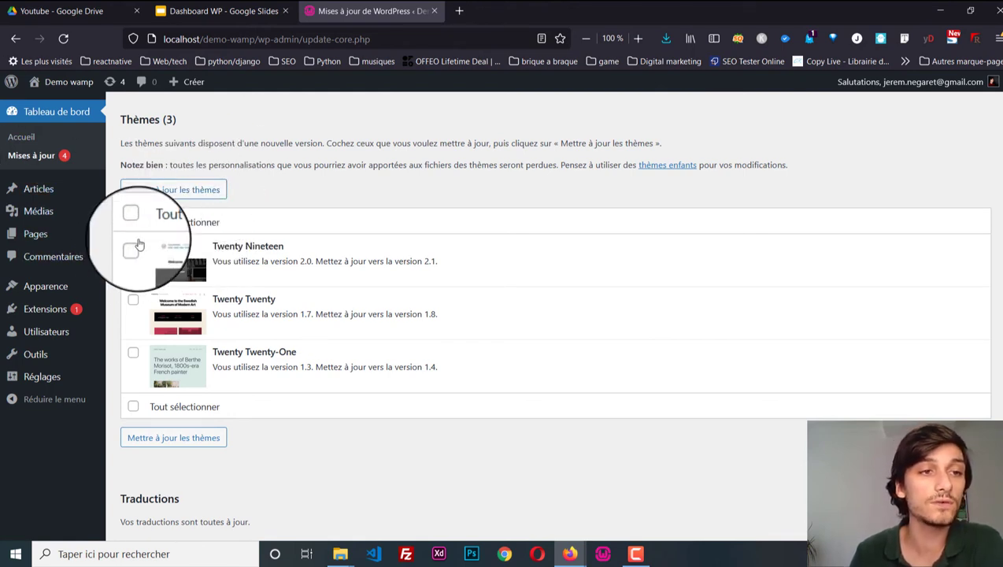
# Step: Open the list of all articles and inspect the quick edit options of "Bonjour tout le monde !", leaving without changes
pyautogui.moveTo(57, 192)
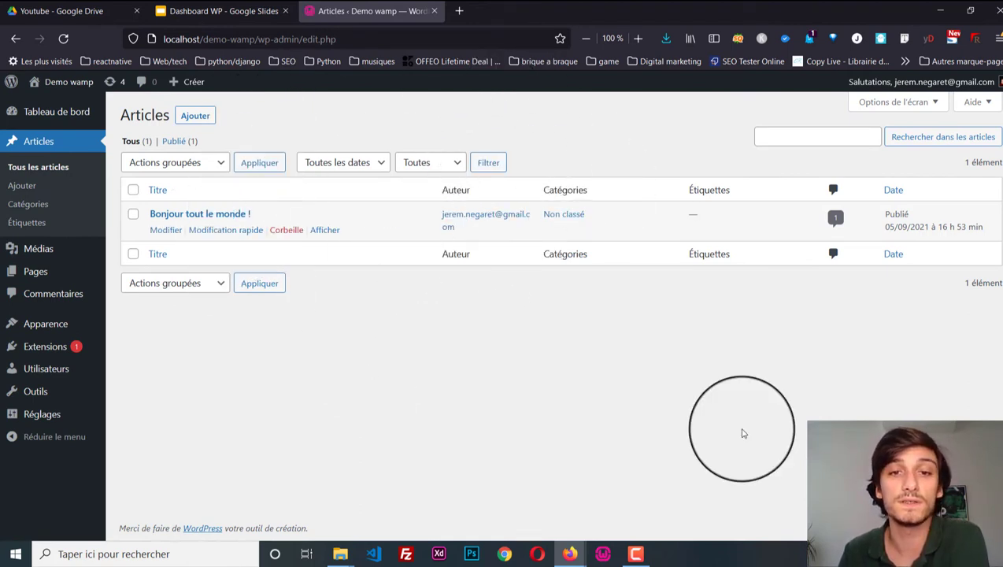
pyautogui.moveTo(445, 220)
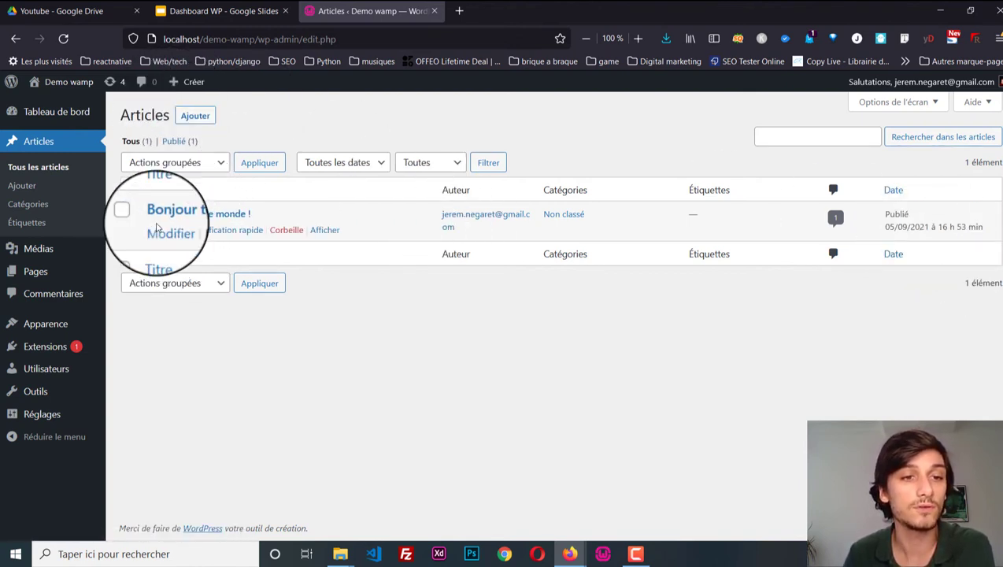
pyautogui.click(215, 229)
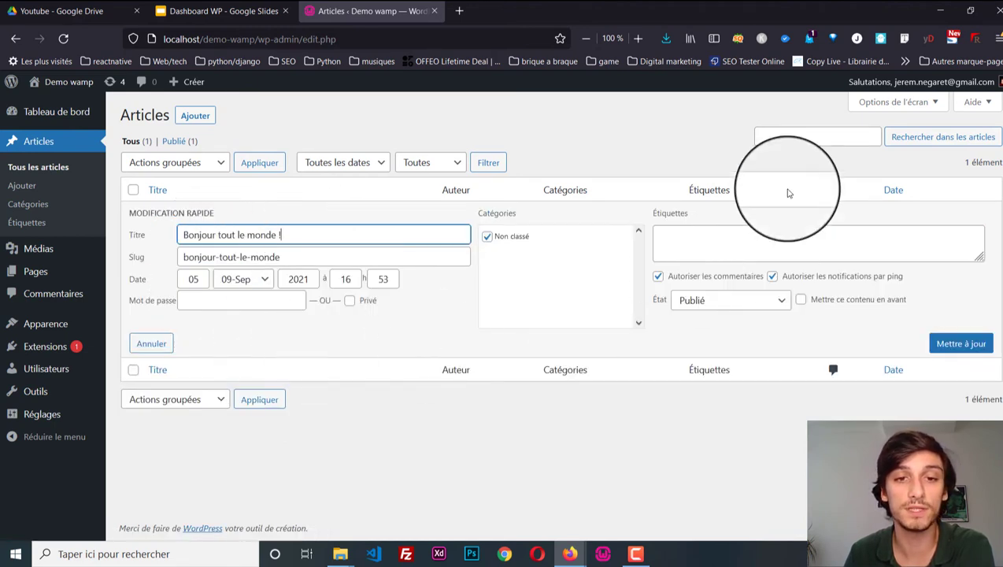
pyautogui.click(141, 344)
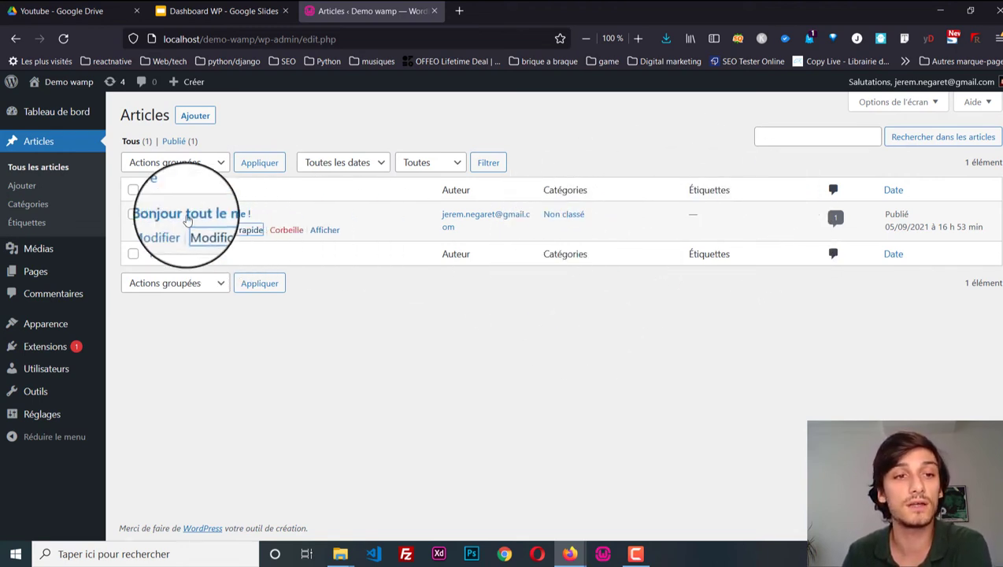
# Step: Select all articles in the list and view the available bulk actions without applying one
pyautogui.click(133, 190)
pyautogui.click(172, 162)
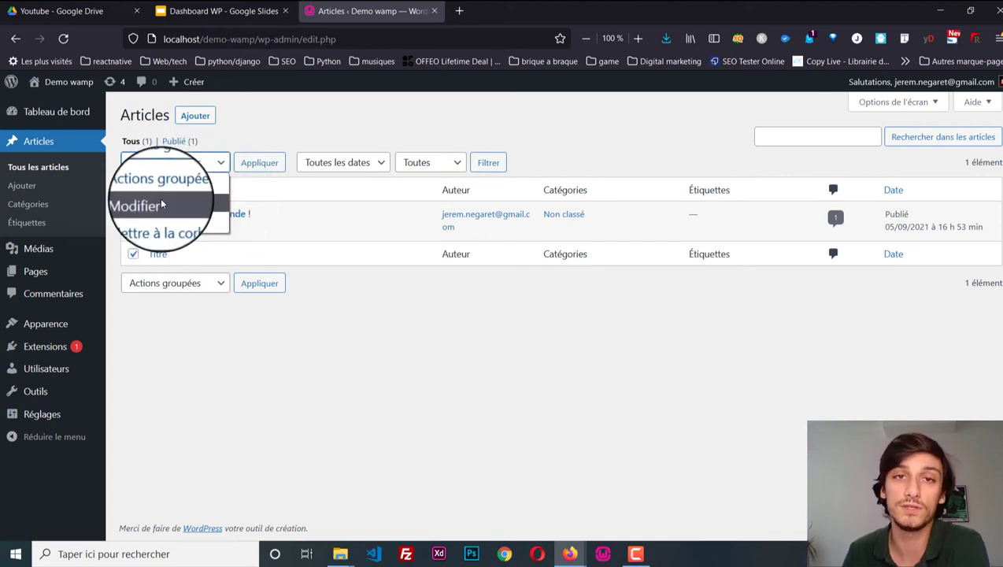
pyautogui.click(426, 337)
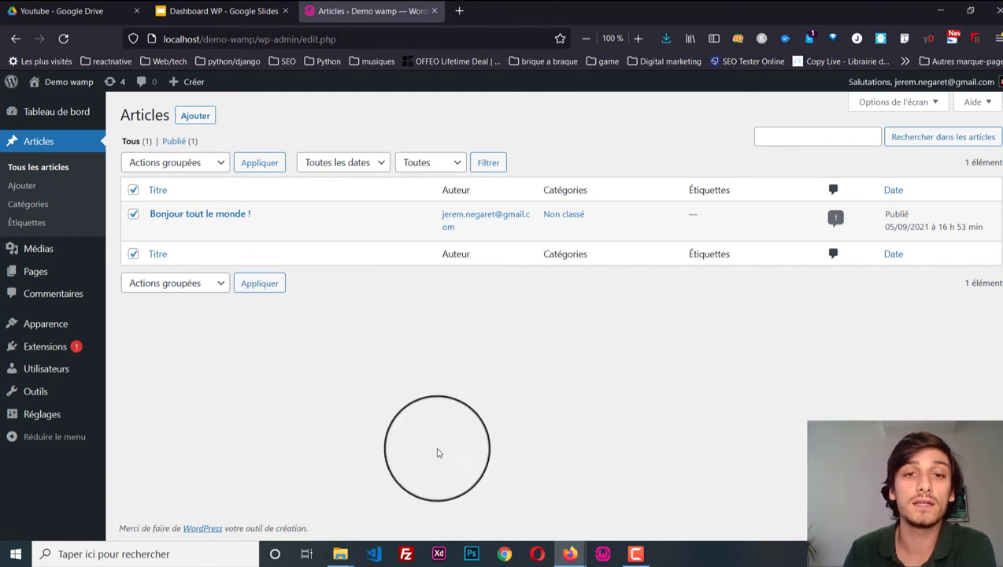
# Step: Open the article categories page and examine the new category form, including its slug and parent category choices
pyautogui.moveTo(279, 239)
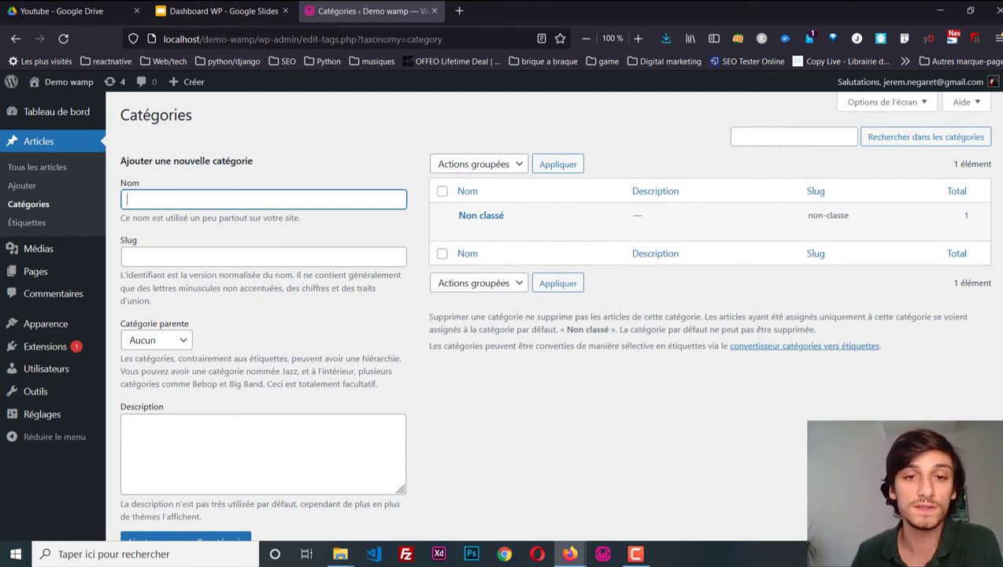
pyautogui.click(174, 261)
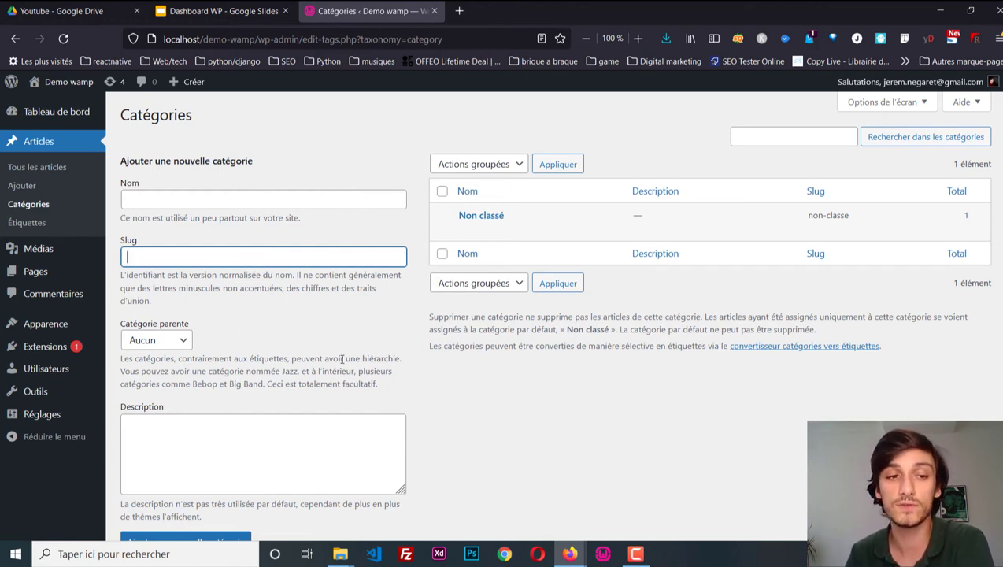
pyautogui.click(174, 340)
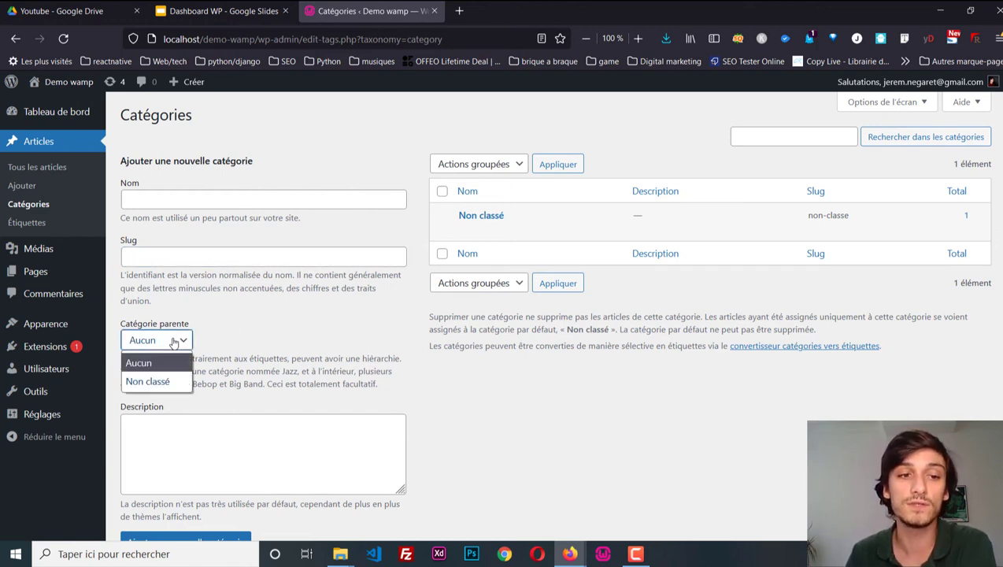
pyautogui.click(174, 340)
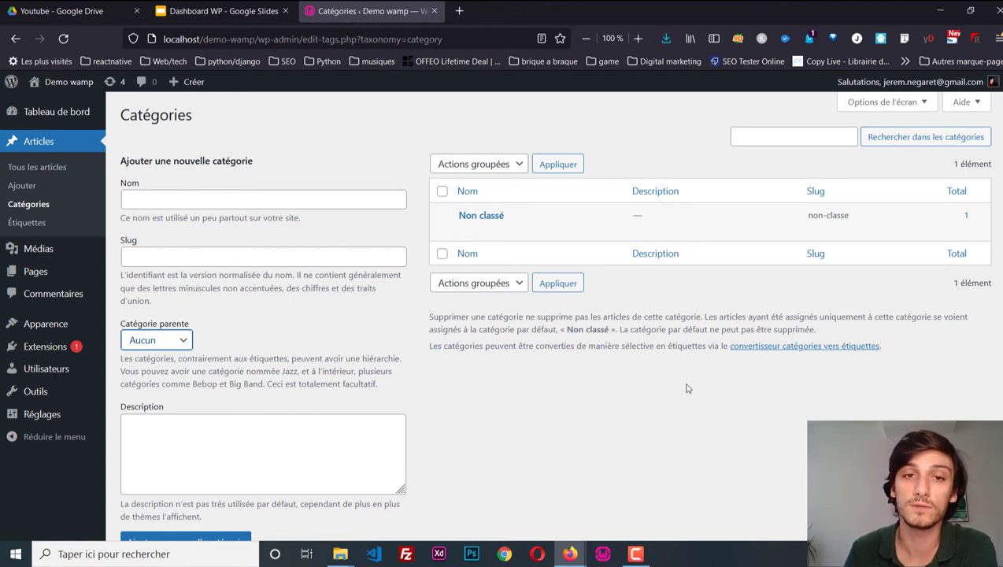
# Step: Add a new article category named "Demo" with the slug "demo" and no parent category
pyautogui.click(265, 200)
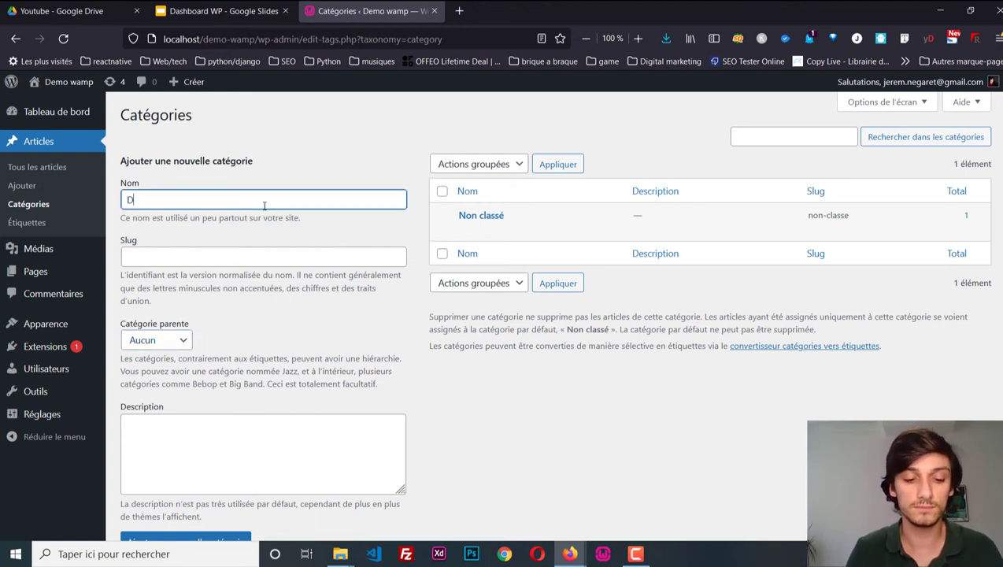
pyautogui.click(244, 257)
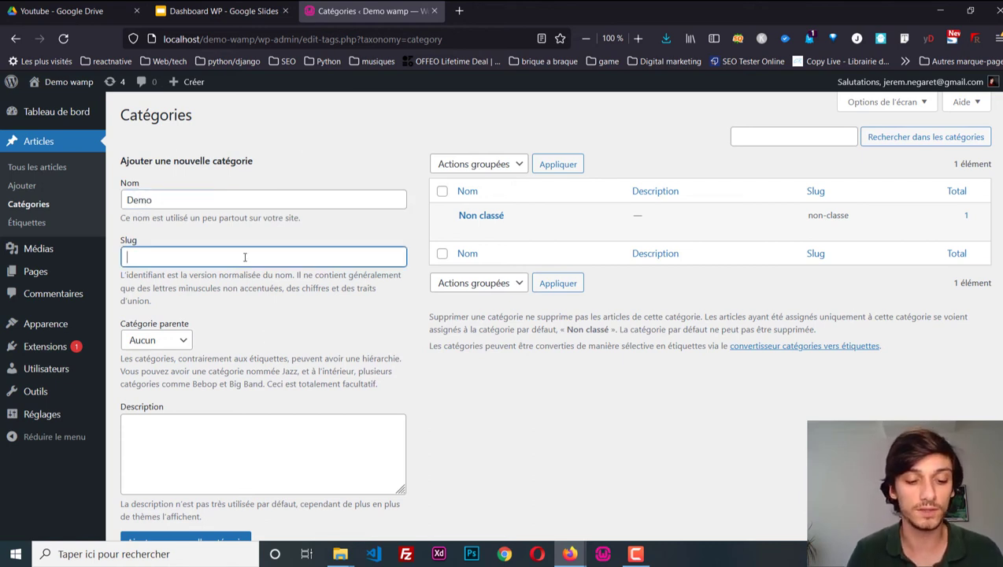
pyautogui.click(320, 302)
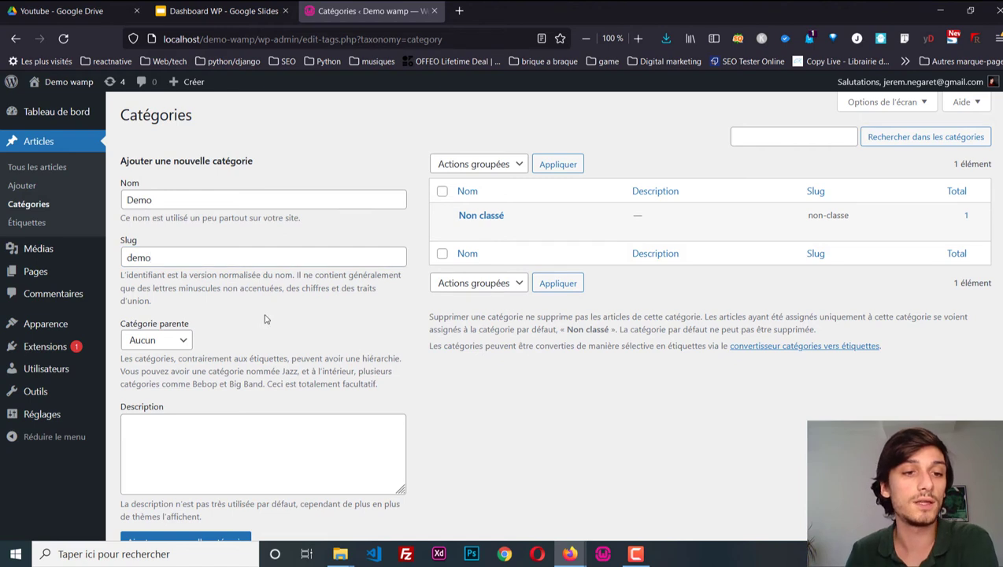
pyautogui.scroll(-2, 260, 331)
pyautogui.click(235, 476)
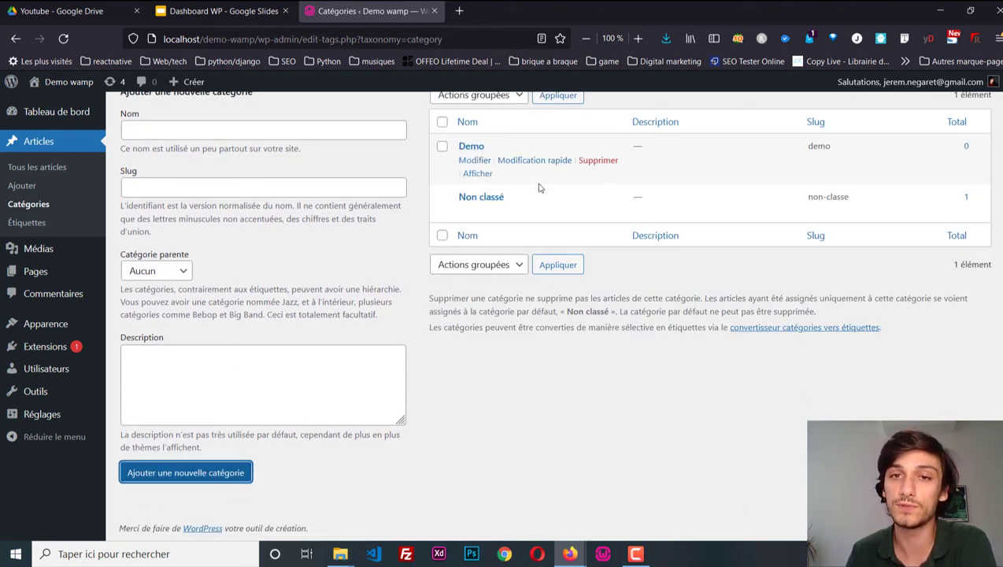
pyautogui.scroll(2, 540, 188)
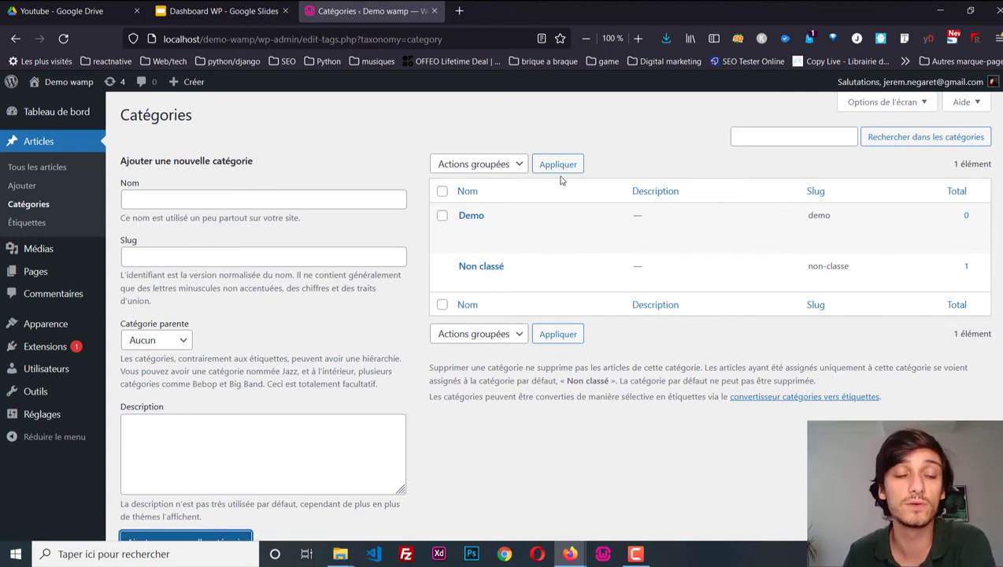
# Step: Open the article tags (Étiquettes) page to view the new tag form and the tag list
pyautogui.moveTo(439, 218)
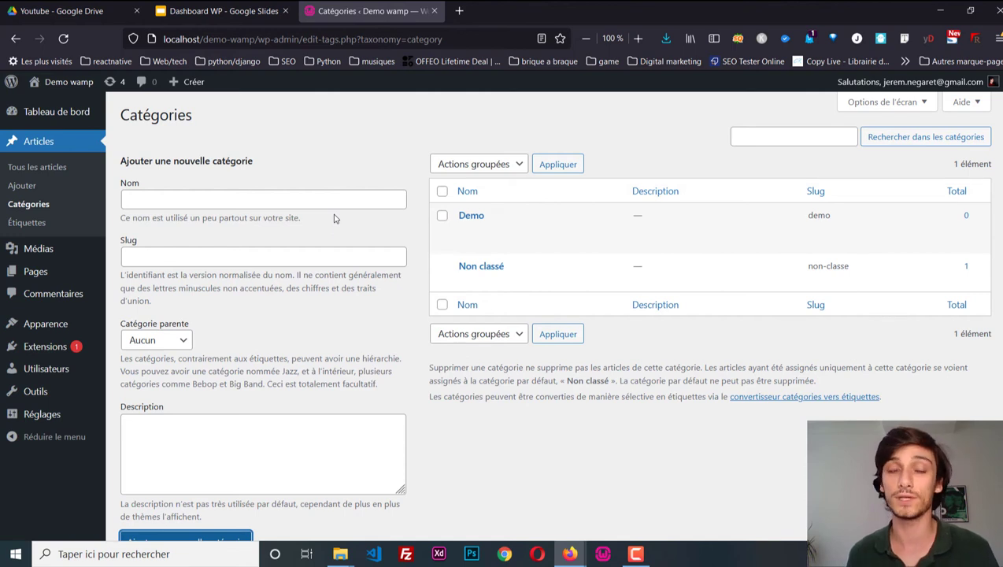
pyautogui.click(15, 224)
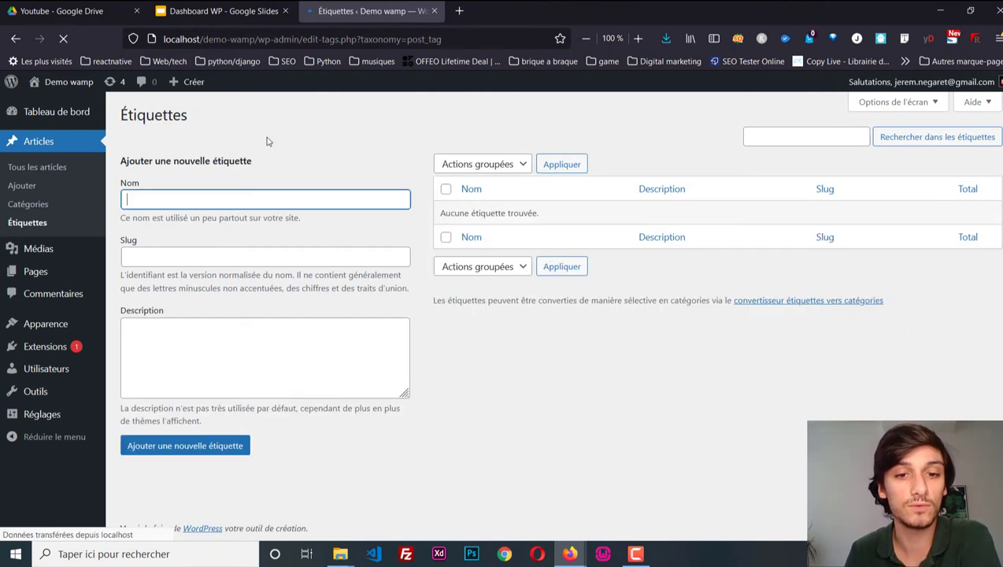
pyautogui.click(466, 241)
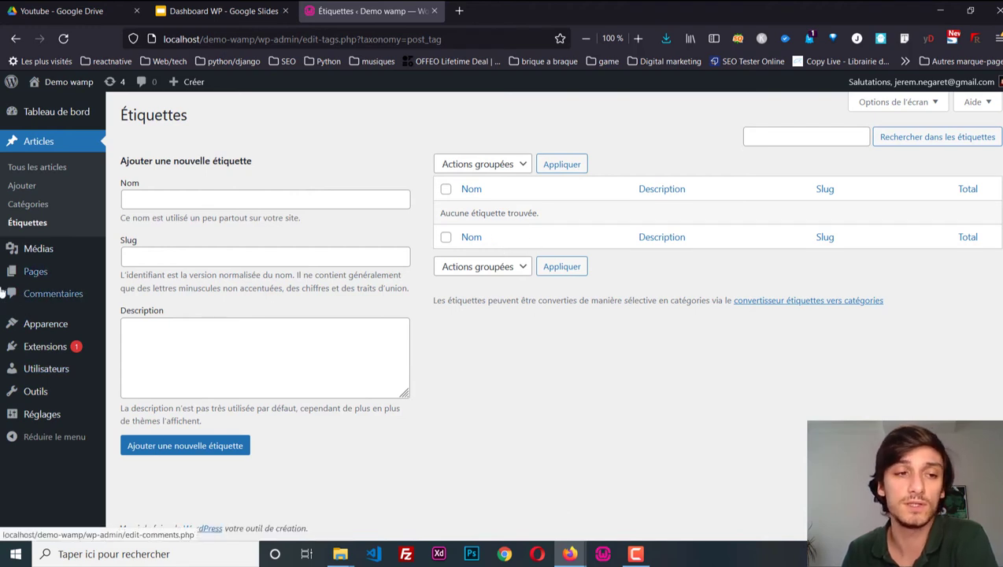
# Step: Open the media library (Bibliothèque de médias) and view the available media type filters without changing the selection
pyautogui.moveTo(72, 264)
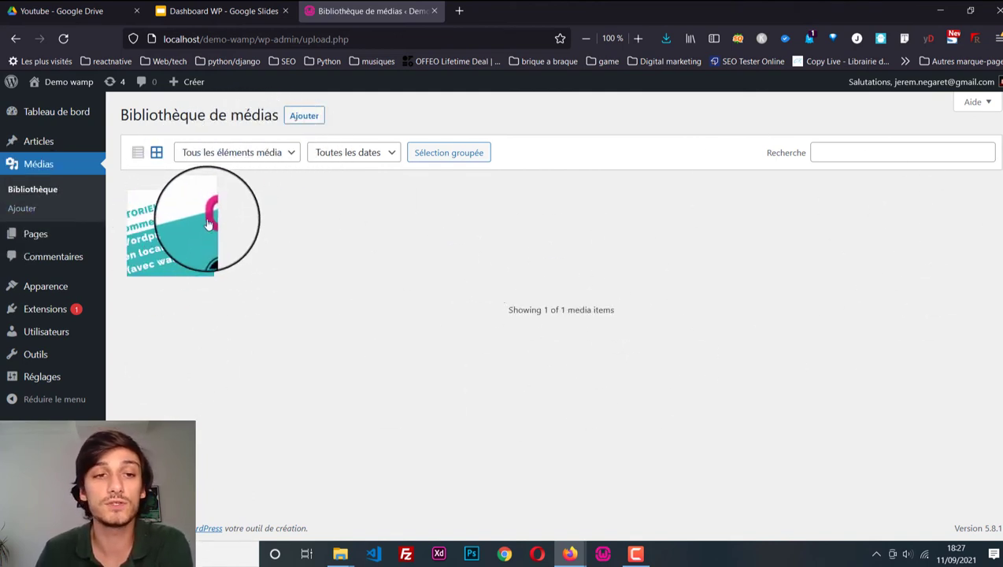
pyautogui.click(270, 152)
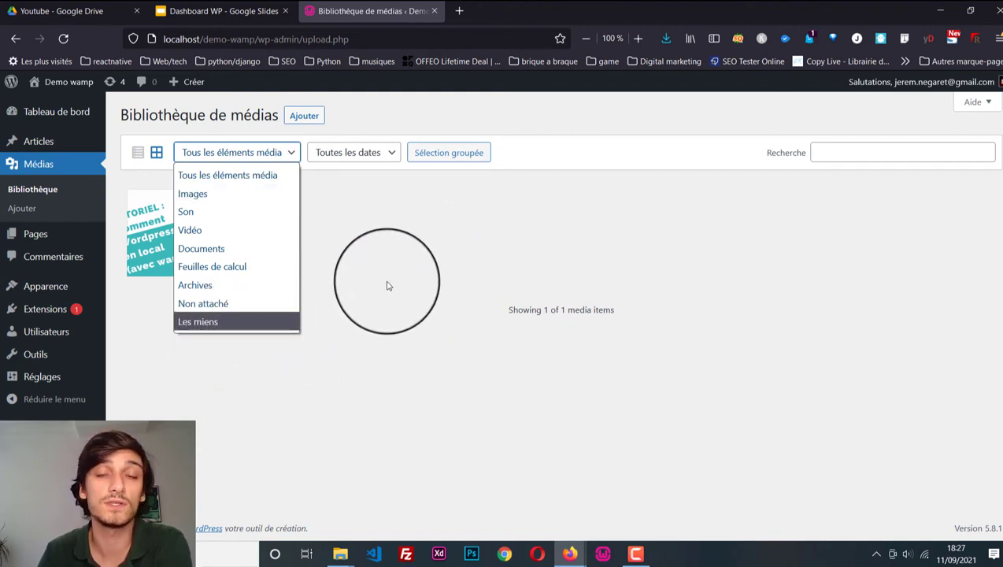
pyautogui.click(387, 286)
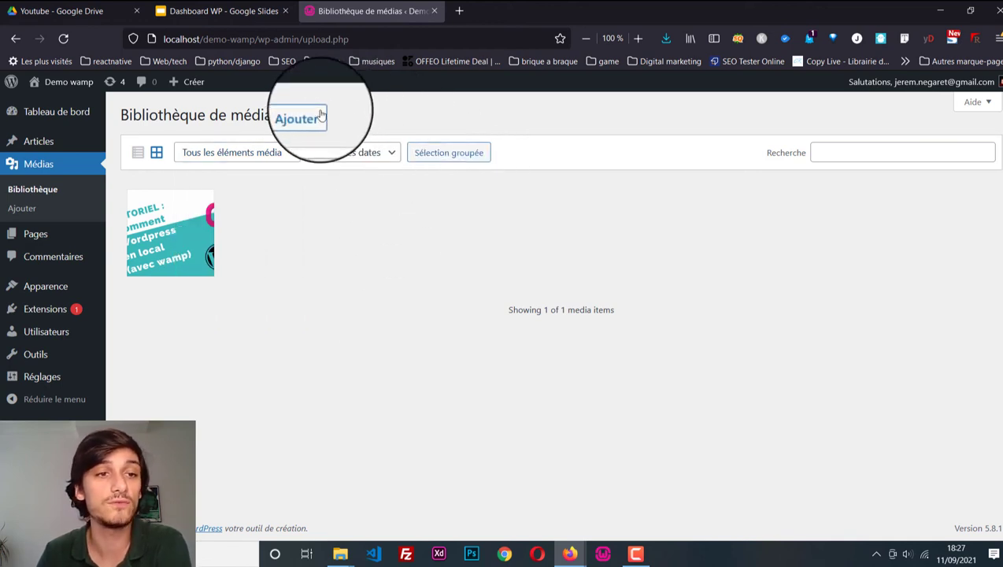
# Step: Open the attachment details of the WordPress tutorial image and examine its alternative text, caption, description and file URL fields
pyautogui.click(185, 244)
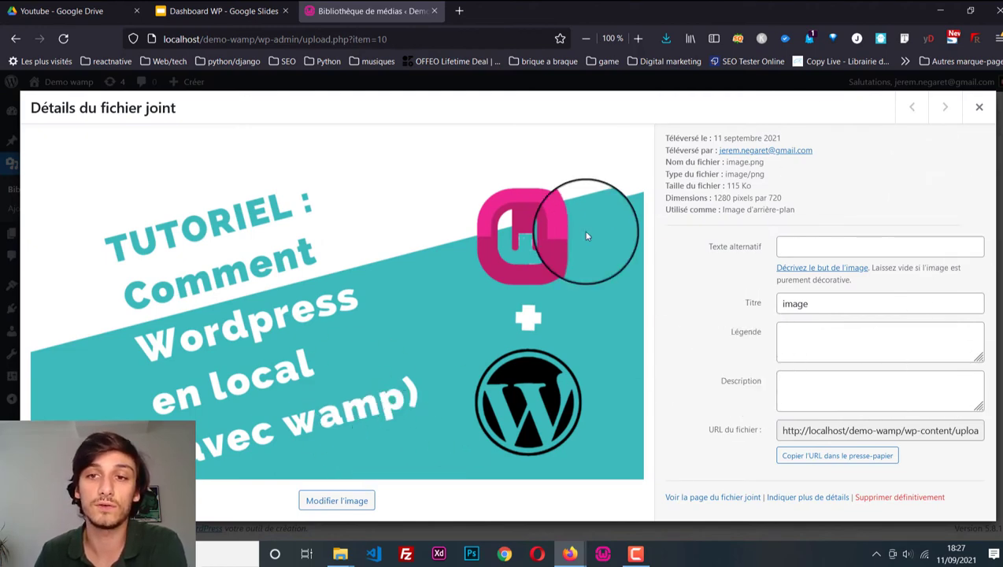
pyautogui.click(862, 244)
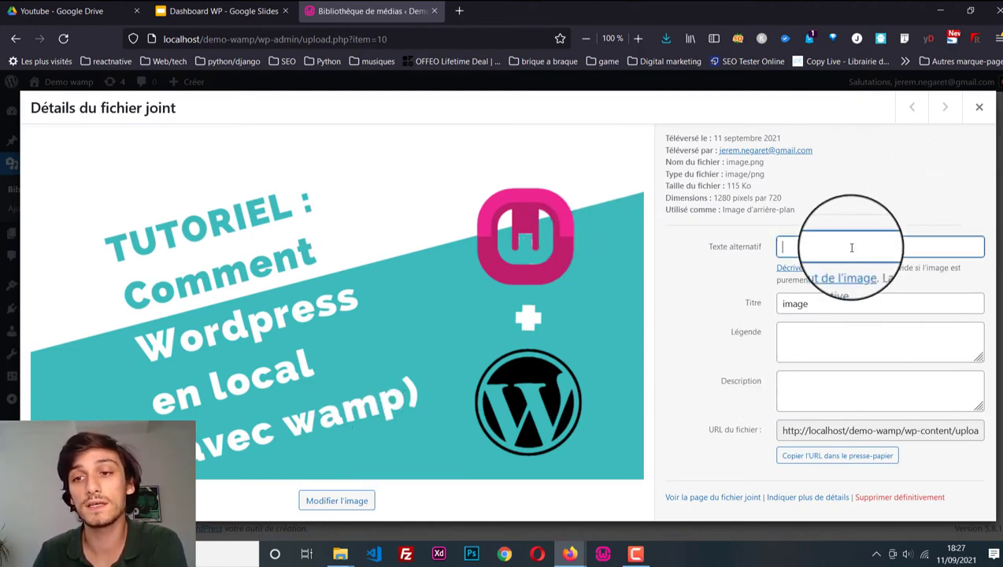
pyautogui.click(708, 370)
pyautogui.moveTo(817, 430); pyautogui.dragTo(988, 431)
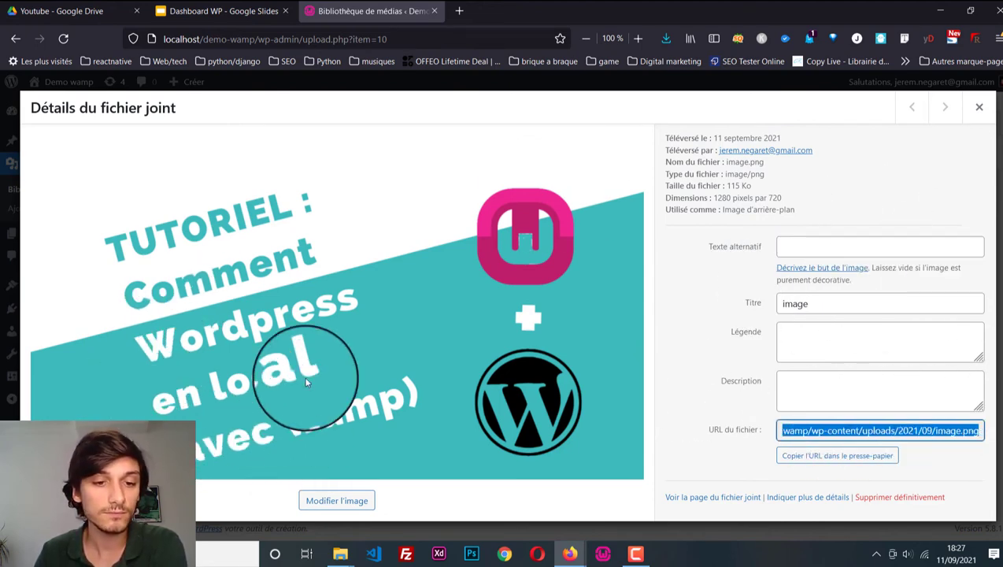
# Step: Crop the tutorial image on both sides to a 1078 × 720 selection, save it and close the attachment details
pyautogui.click(363, 508)
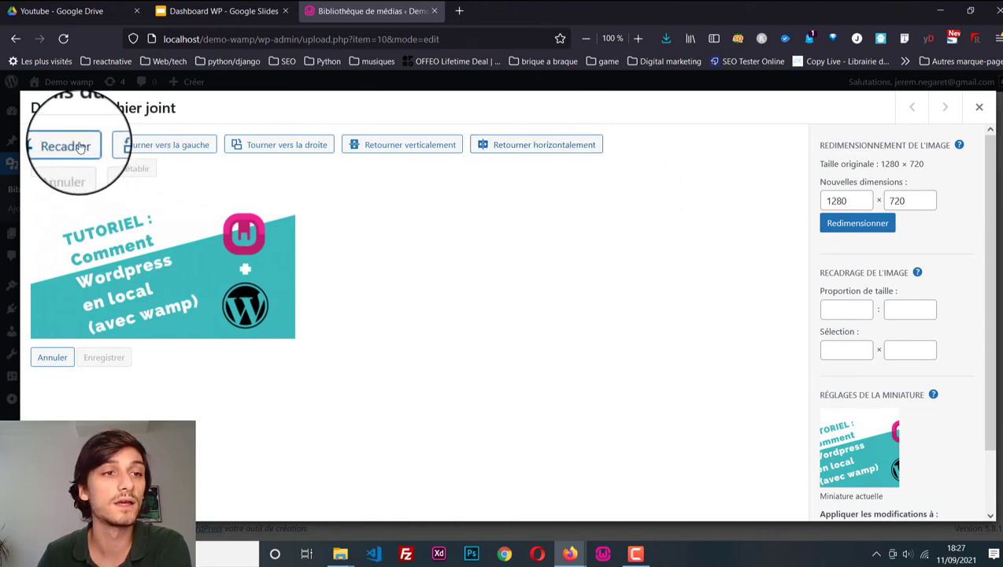
pyautogui.moveTo(31, 262); pyautogui.dragTo(55, 265)
pyautogui.moveTo(294, 265); pyautogui.dragTo(275, 264)
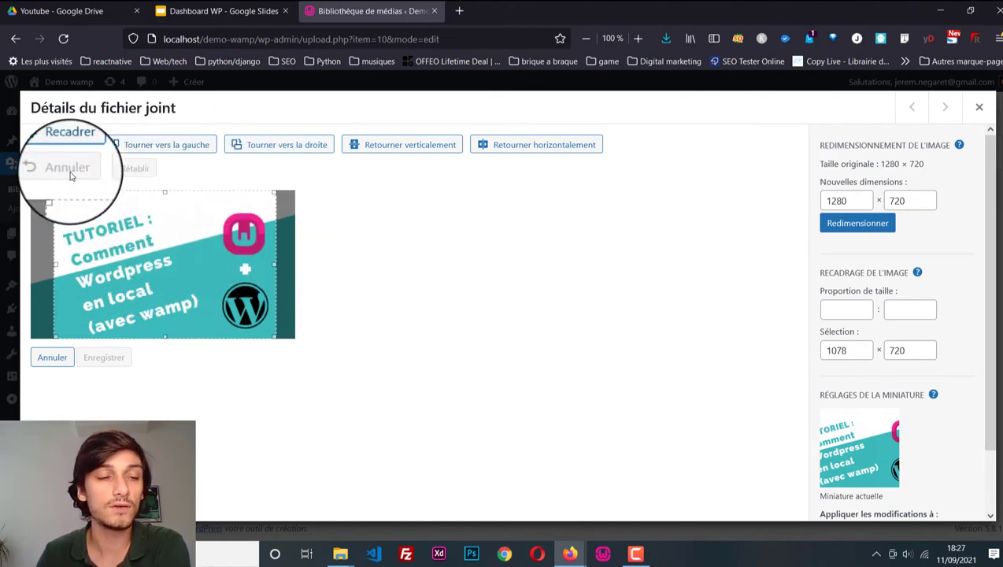
pyautogui.click(53, 147)
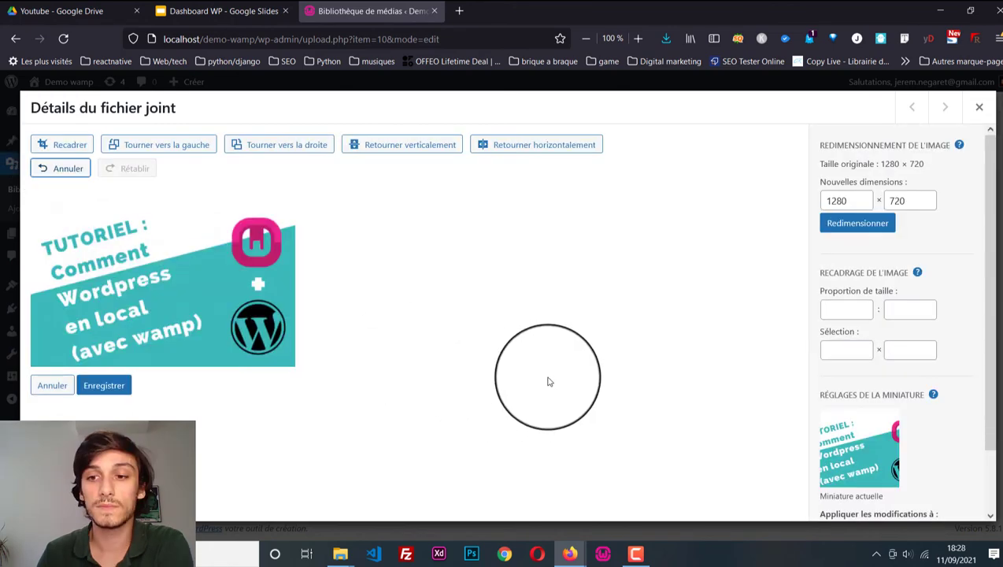
pyautogui.click(117, 396)
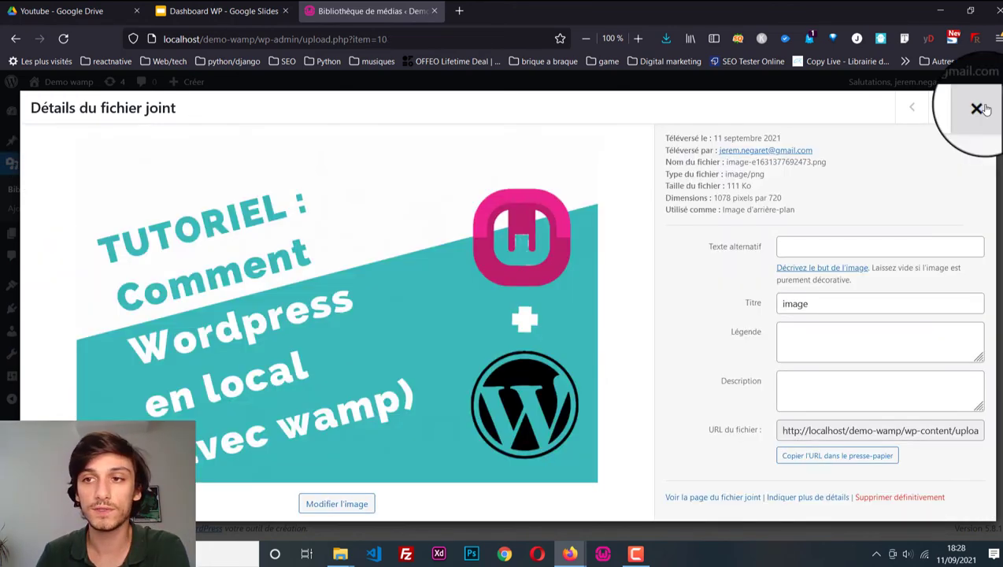
pyautogui.click(979, 106)
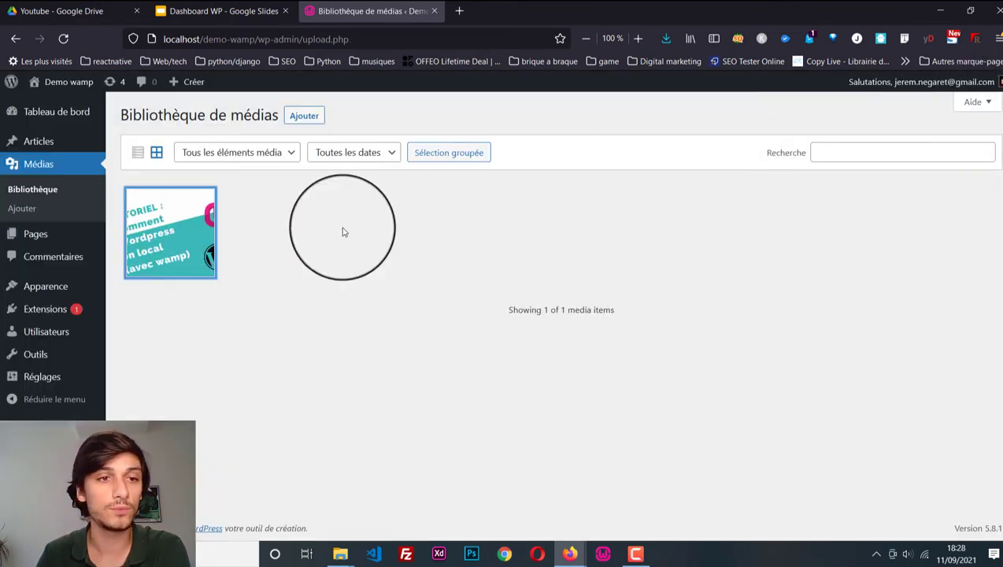
# Step: Upload the white-background Rafaele Consulting Partner JPG logo from the Téléchargements folder as new media and return to the media library
pyautogui.click(21, 208)
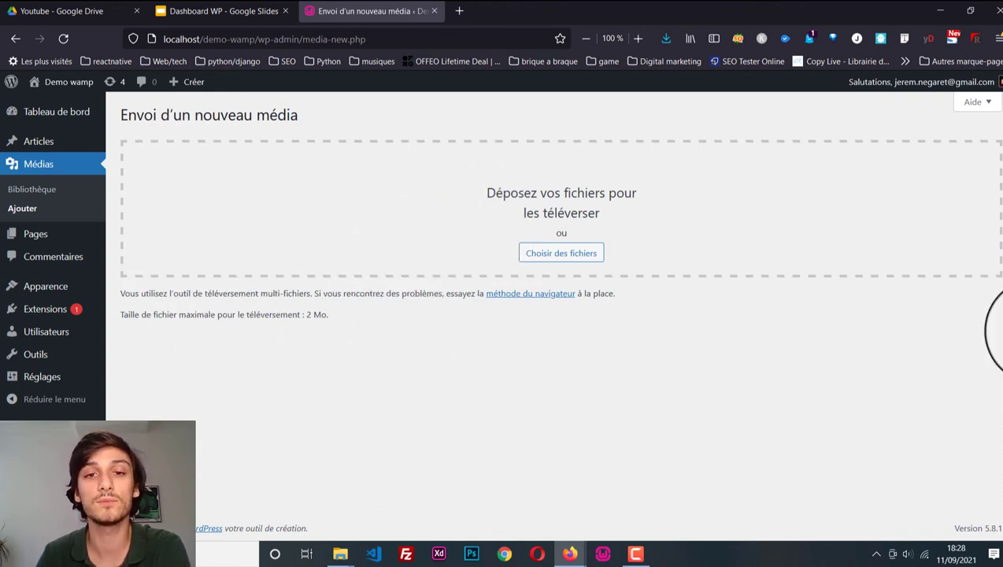
pyautogui.click(567, 265)
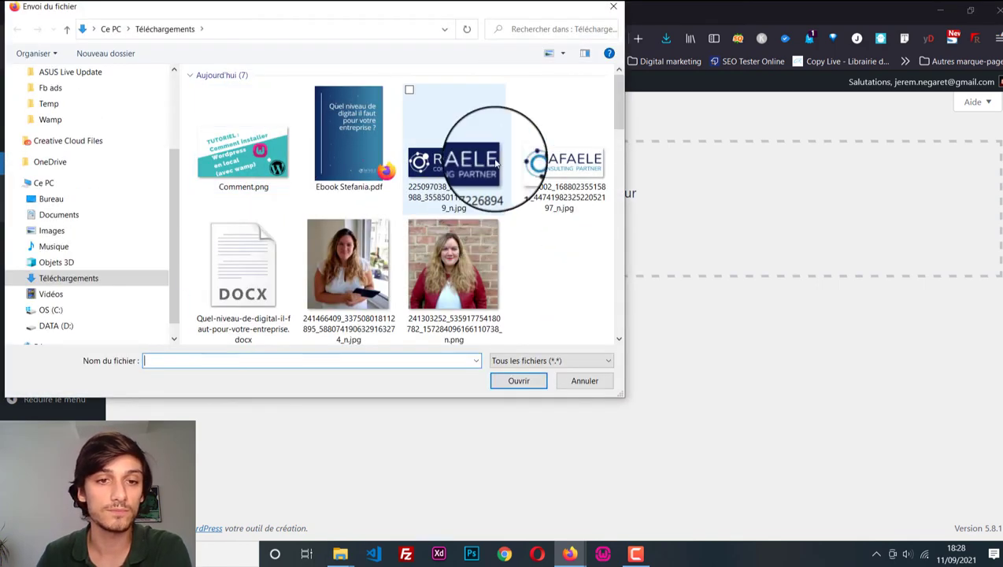
pyautogui.click(524, 163)
pyautogui.click(519, 380)
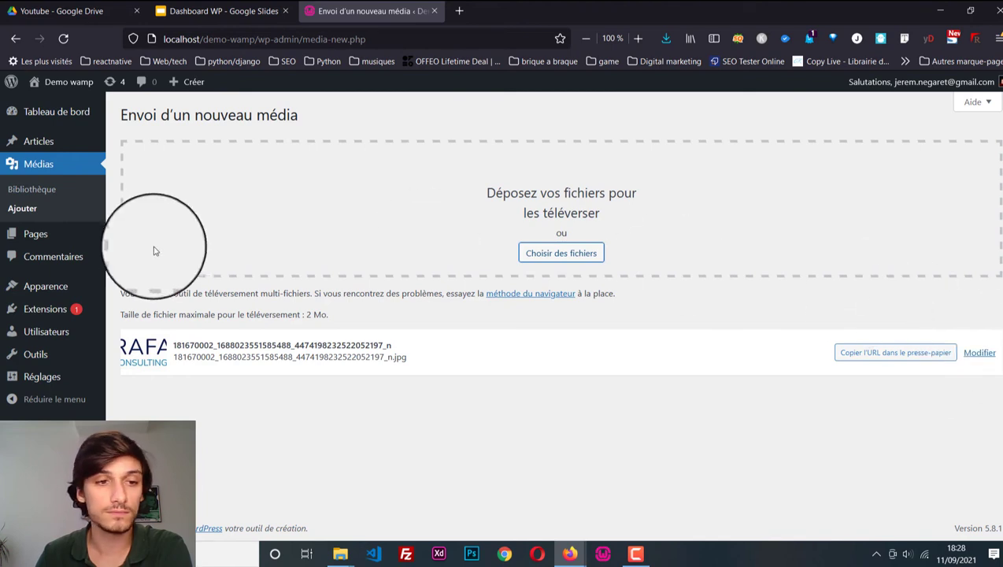
pyautogui.click(32, 189)
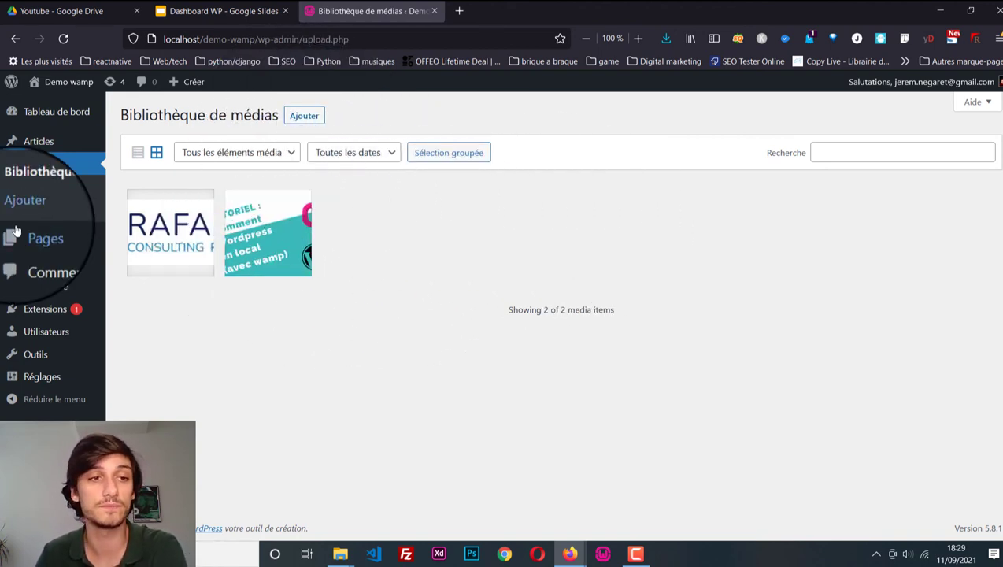
# Step: Open the list of all pages and view the quick edit (Modification rapide) options of "Page d'exemple"
pyautogui.moveTo(72, 234)
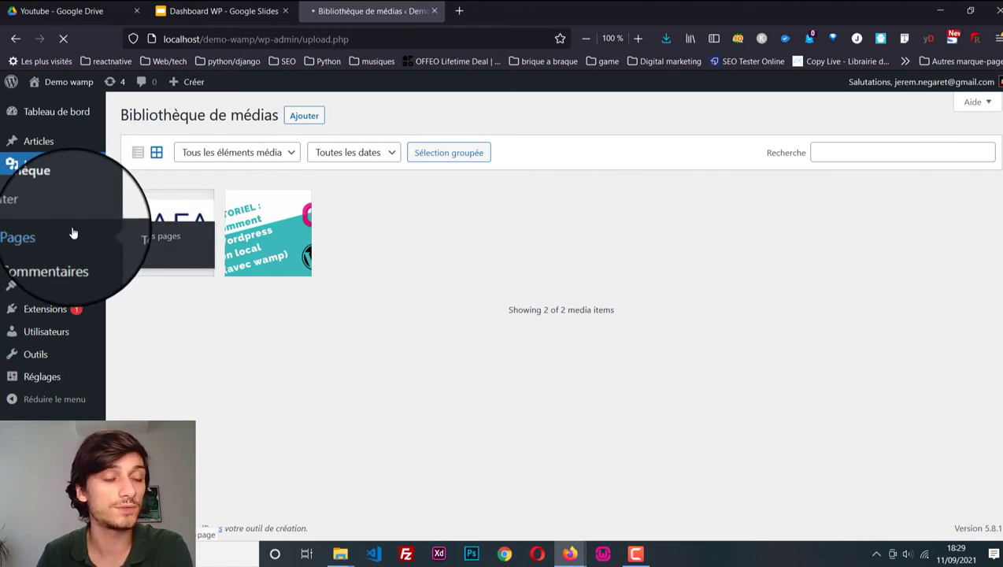
pyautogui.click(71, 231)
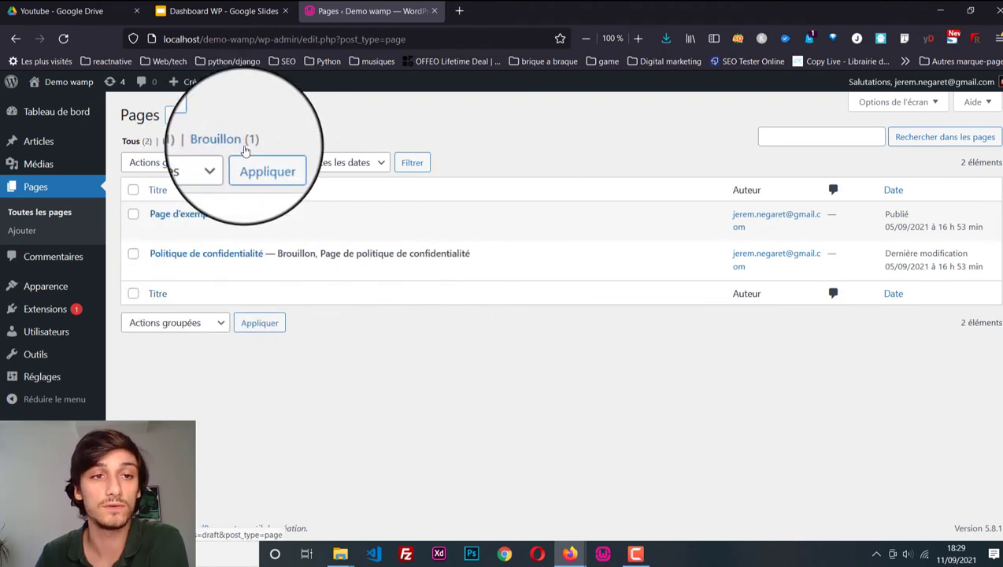
pyautogui.click(239, 230)
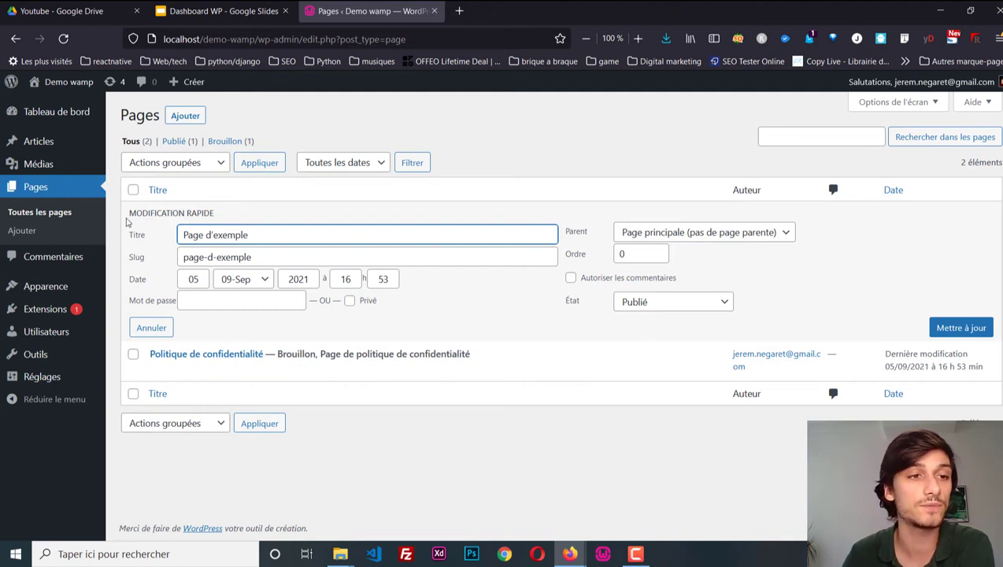
# Step: Open the comments page and examine the moderation actions available for the comment on "Bonjour tout le monde !"
pyautogui.click(83, 254)
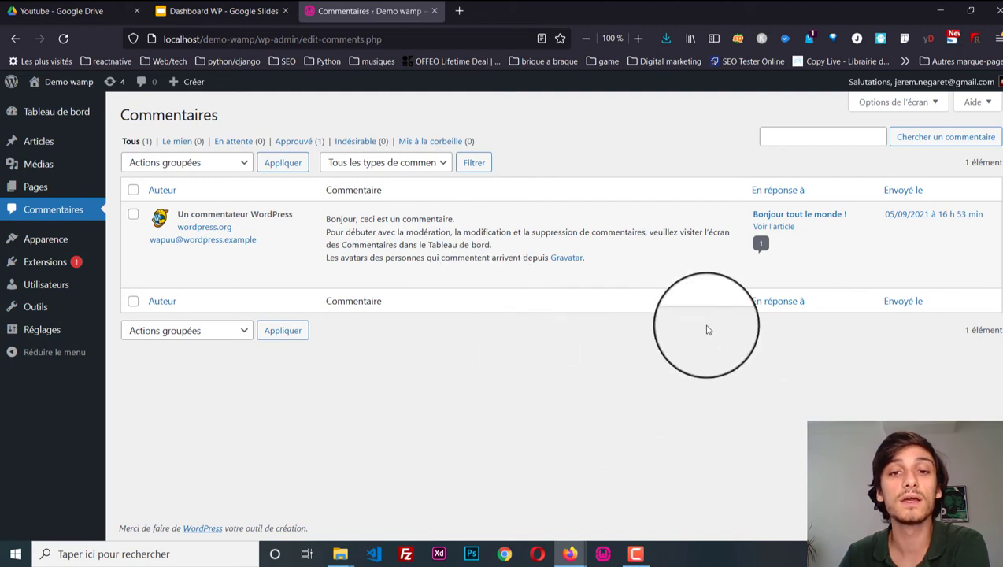
pyautogui.moveTo(560, 285)
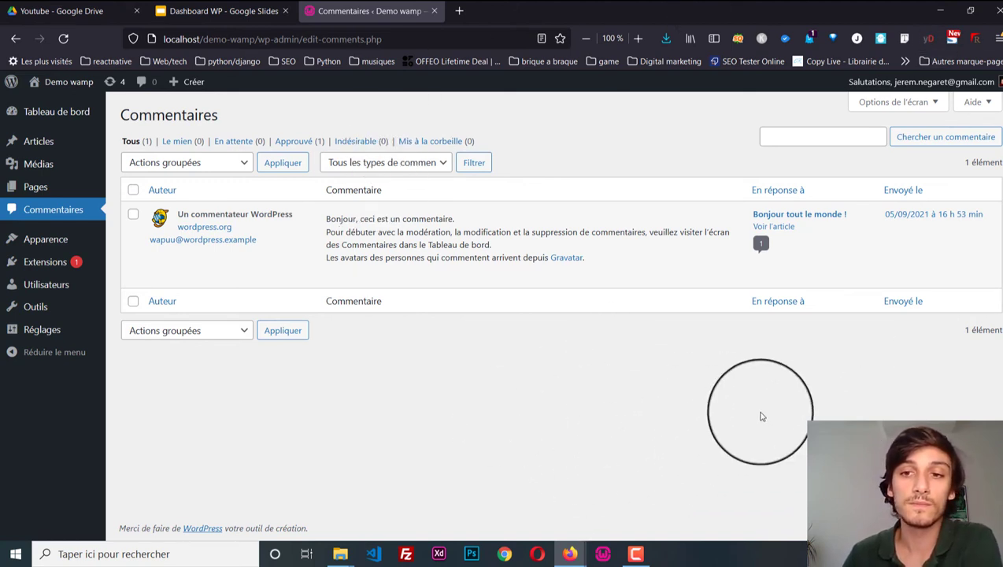
pyautogui.moveTo(460, 263)
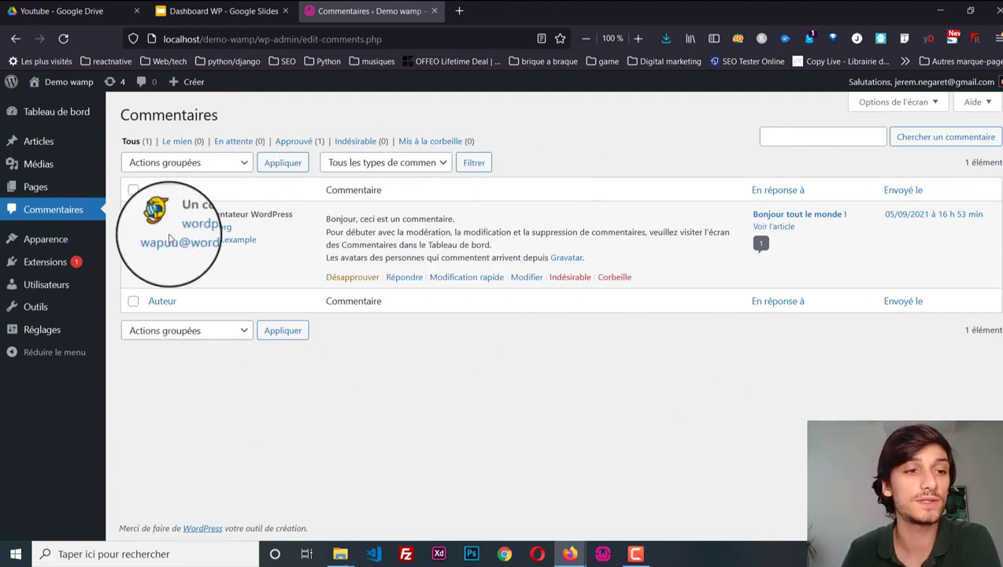
# Step: Open the Appearance themes page and look through the installed themes and the option to add one
pyautogui.moveTo(45, 245)
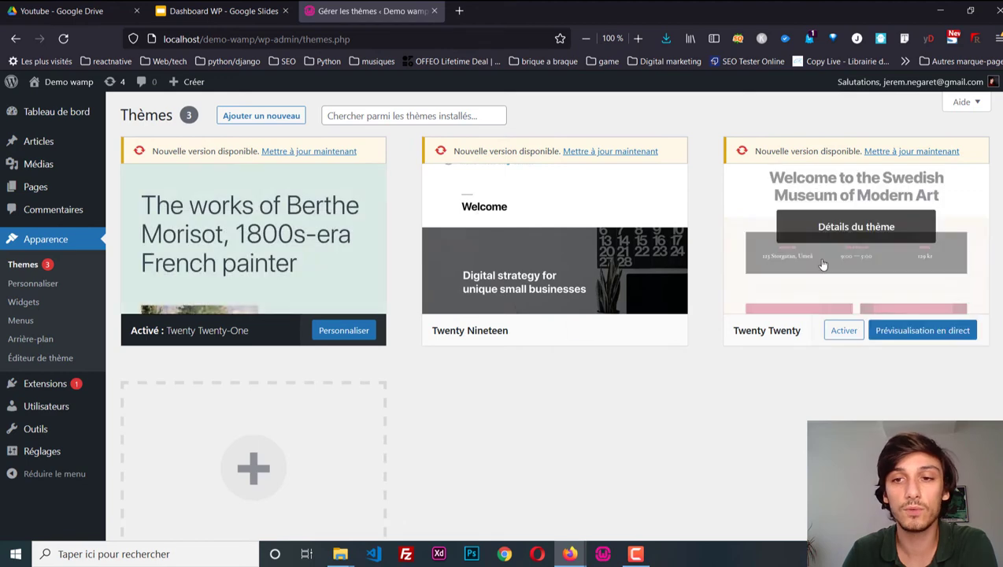
pyautogui.scroll(-3, 243, 247)
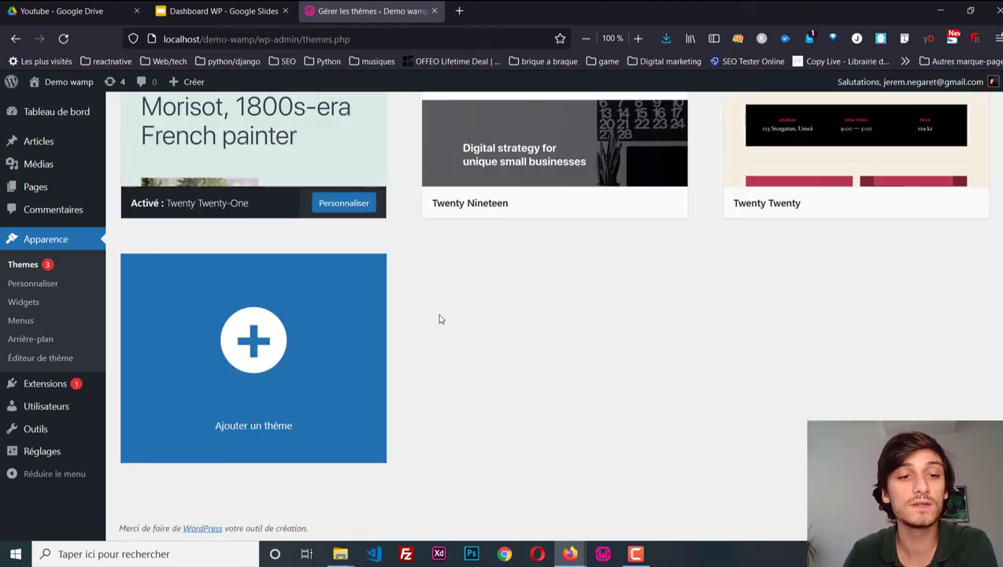
pyautogui.scroll(3, 200, 316)
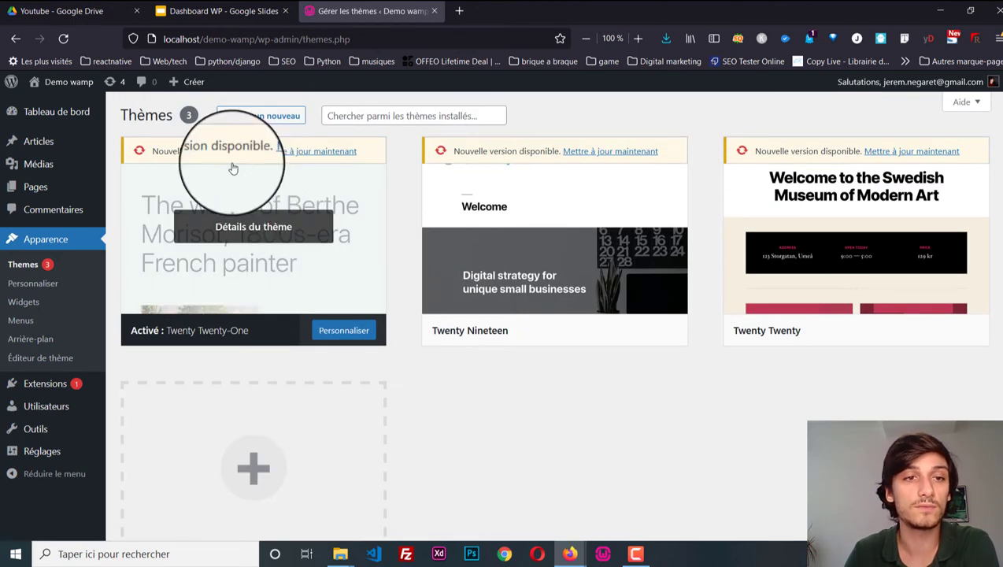
# Step: Browse new themes to add, filtered by Éducation, Motifs pour l'éditeur and Styles de l'éditeur de bloc
pyautogui.click(252, 116)
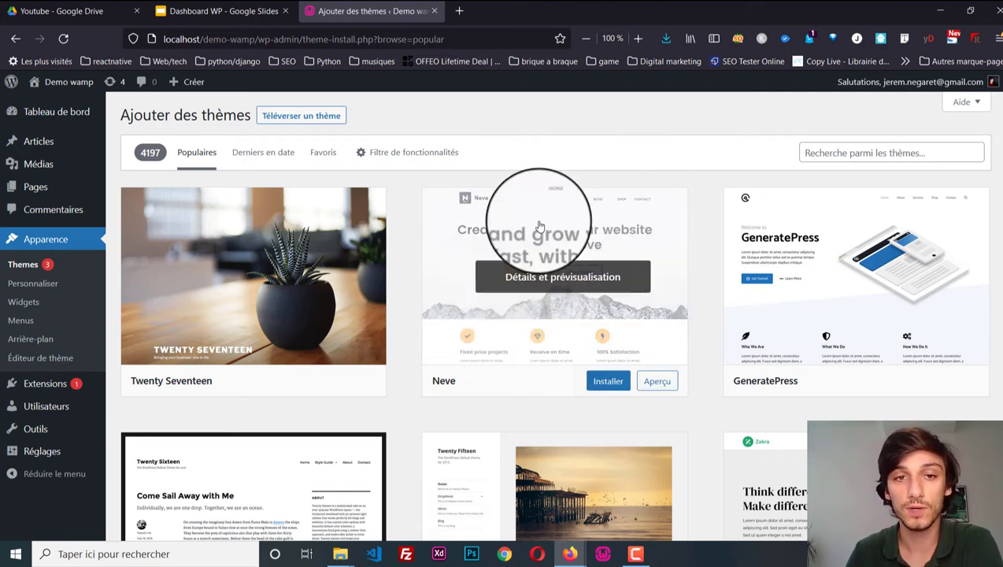
pyautogui.click(418, 153)
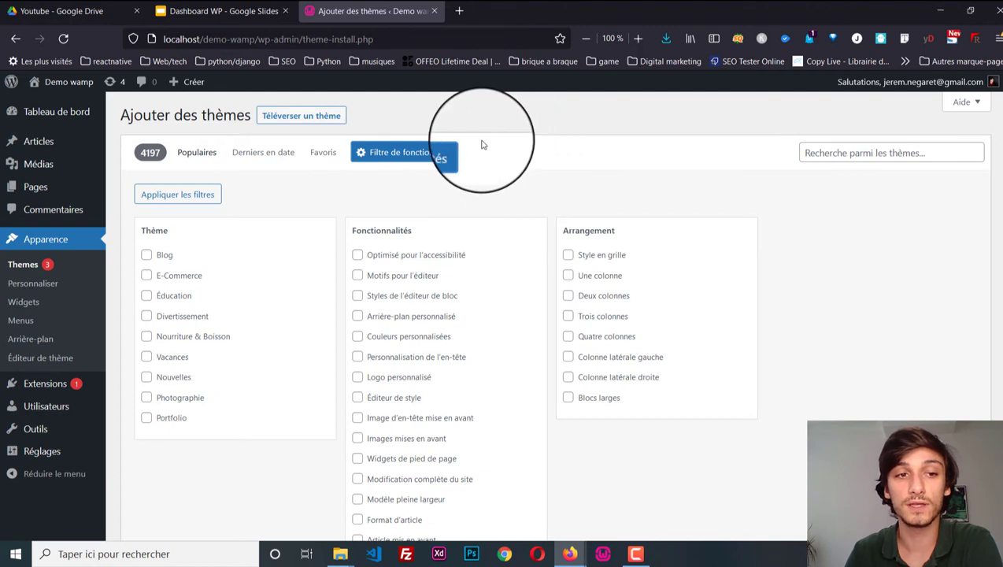
pyautogui.click(170, 297)
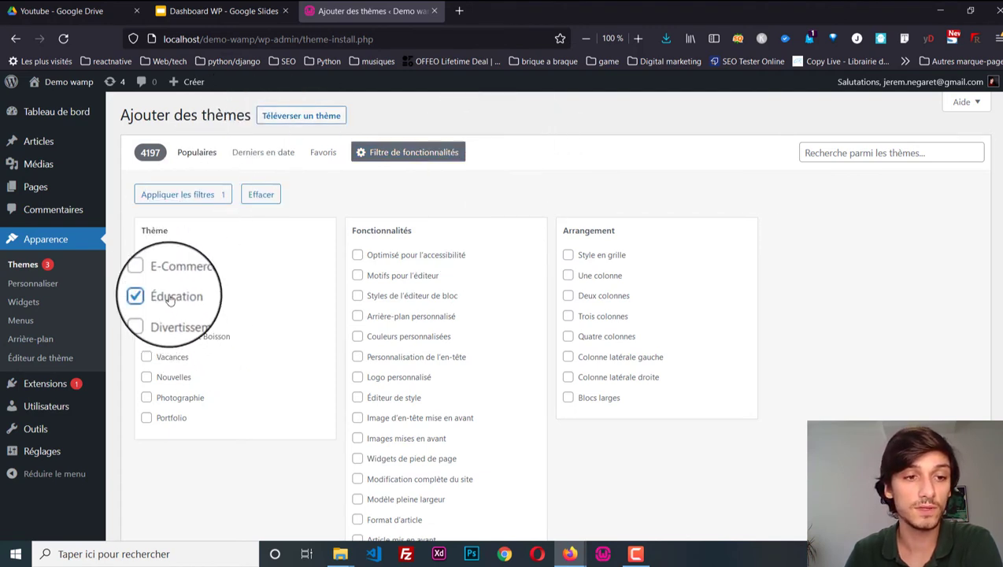
pyautogui.click(435, 296)
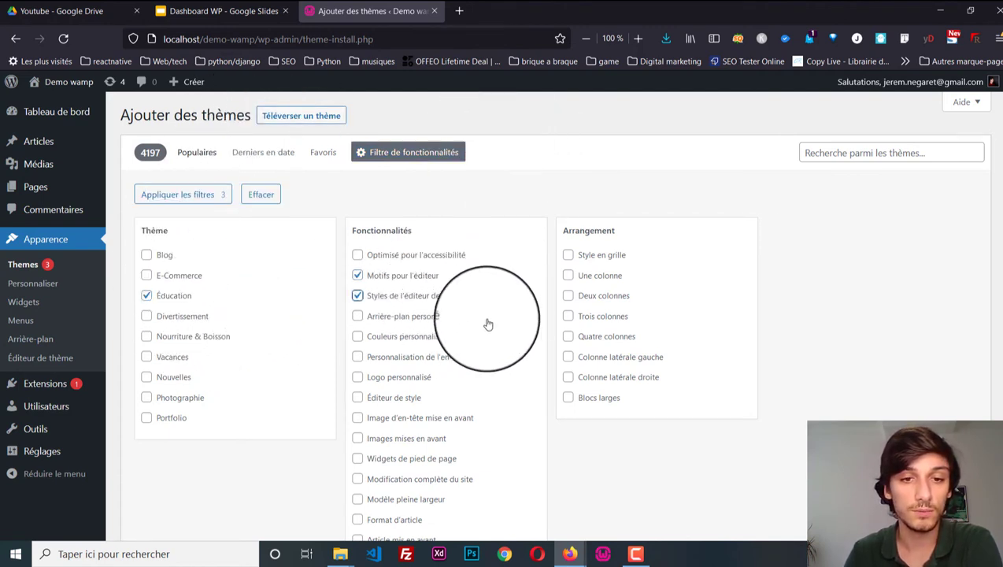
pyautogui.click(211, 195)
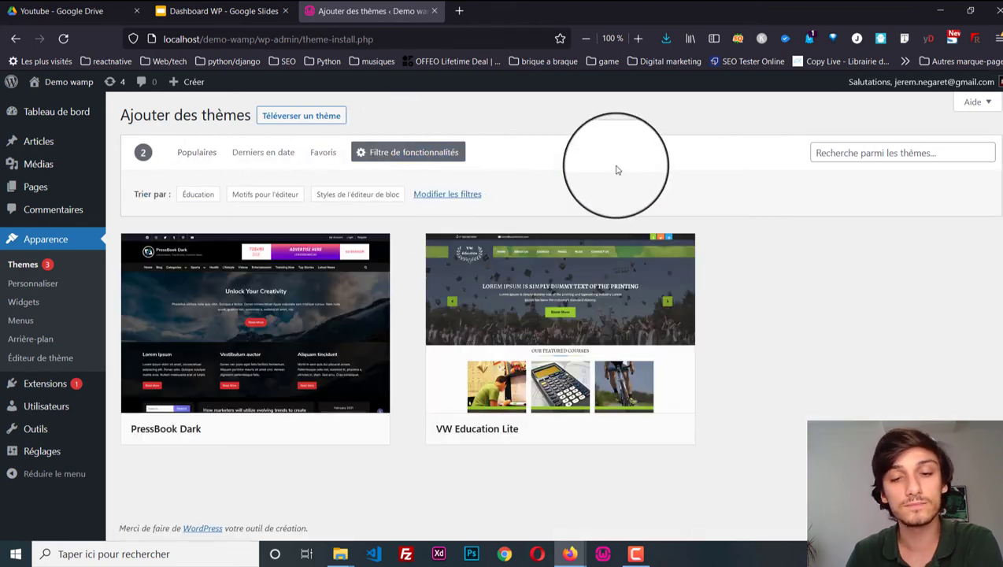
pyautogui.moveTo(247, 315)
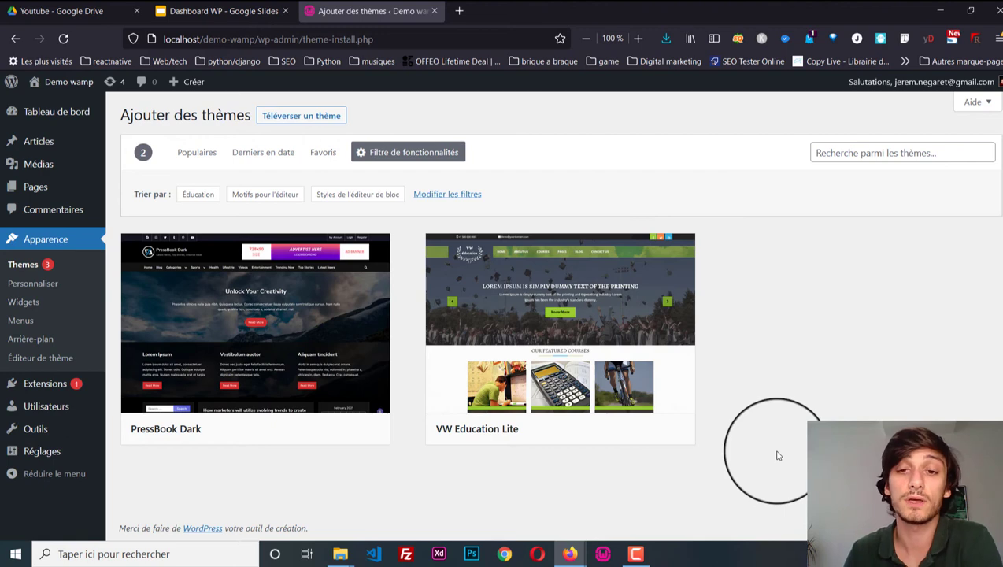
# Step: Open the theme customizer (Personnaliser) in a new browser tab, view the Identité du site settings and return to the section list
pyautogui.rightClick(51, 282)
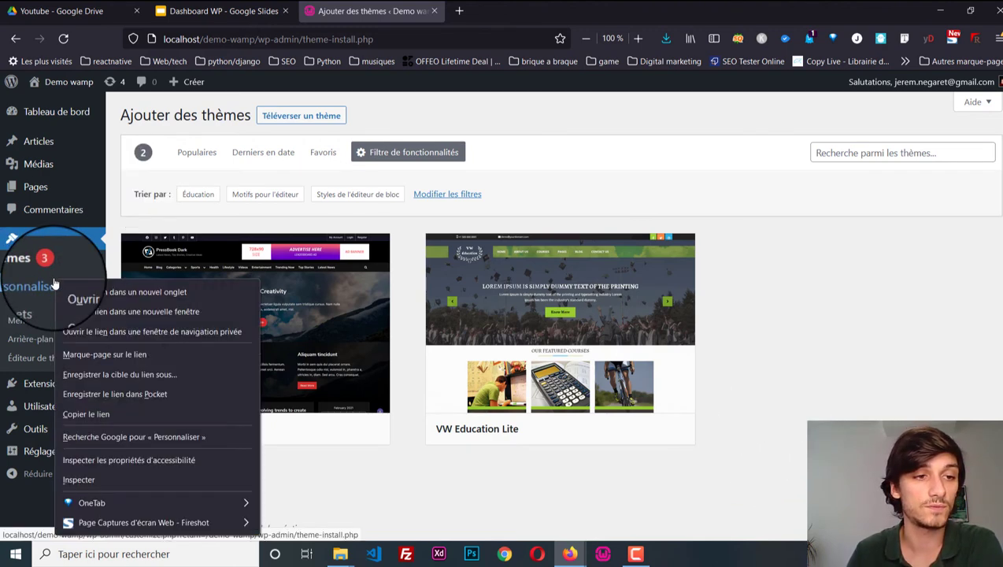
pyautogui.click(76, 296)
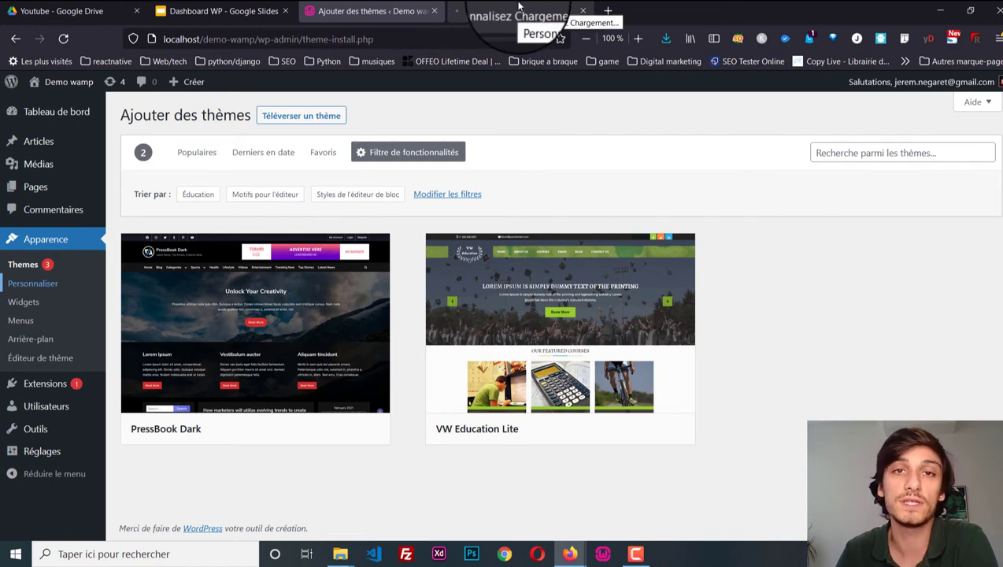
pyautogui.click(519, 10)
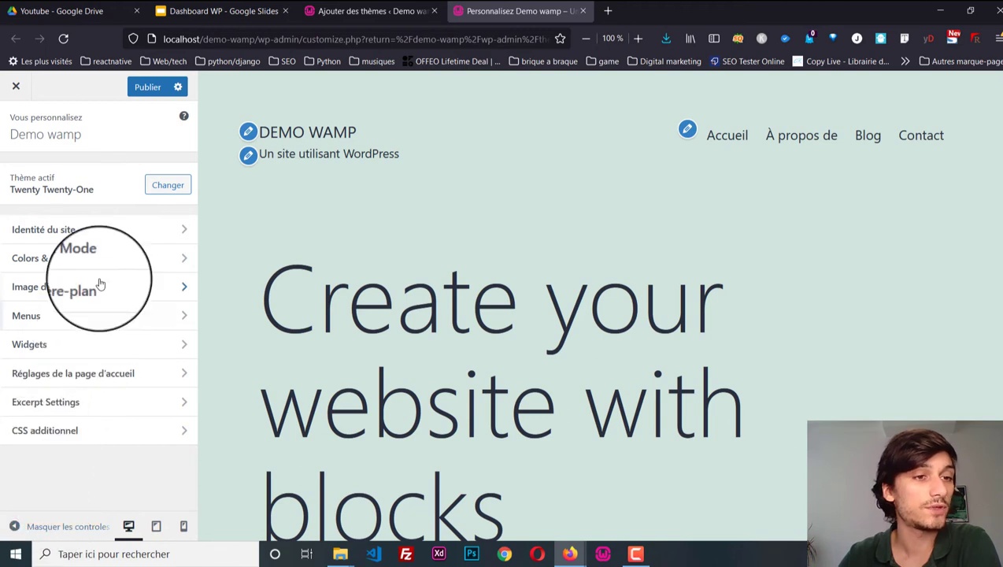
pyautogui.click(100, 233)
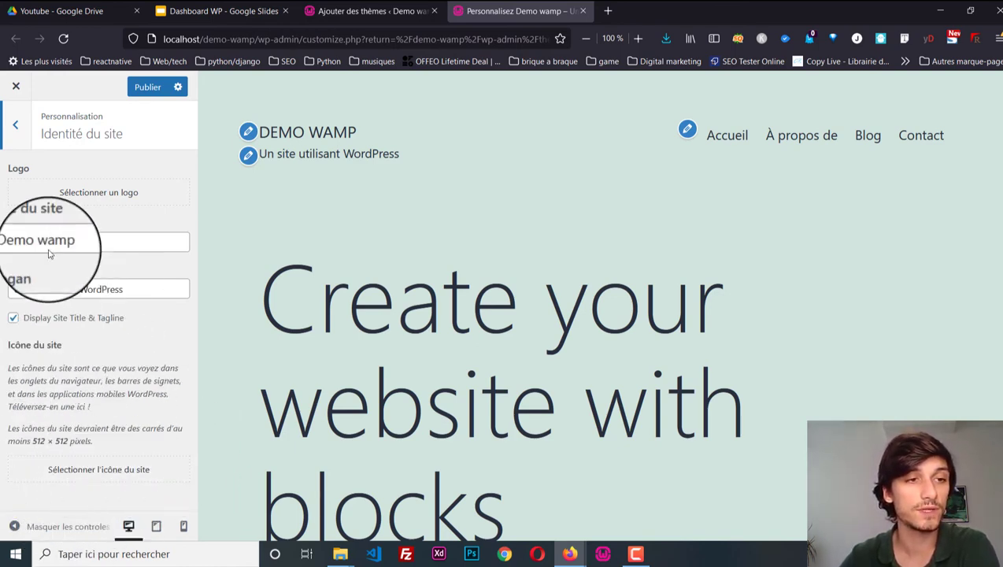
pyautogui.click(16, 125)
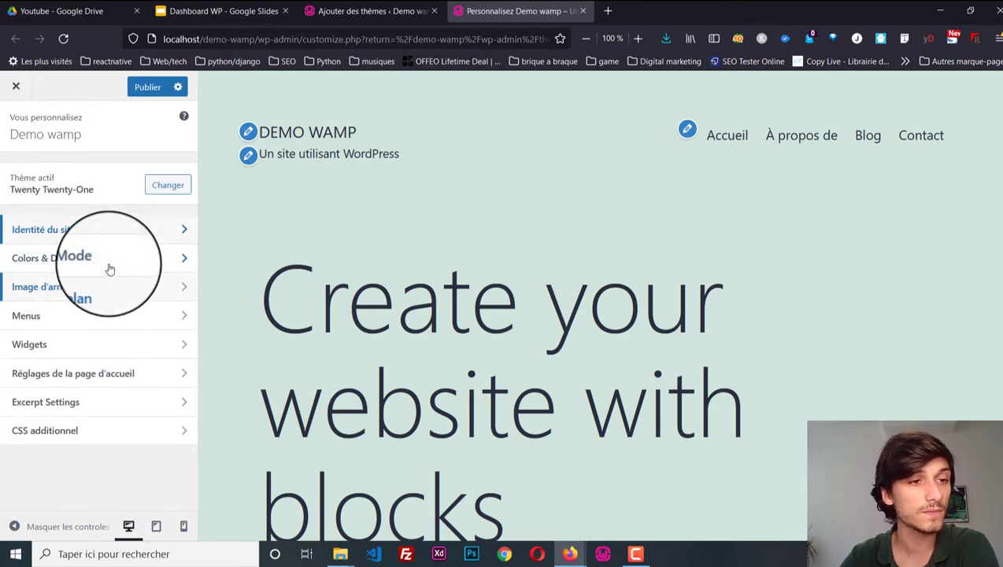
# Step: Enable Dark Mode support in the Colors & Dark Mode settings and toggle dark mode on and off in the site preview
pyautogui.click(108, 263)
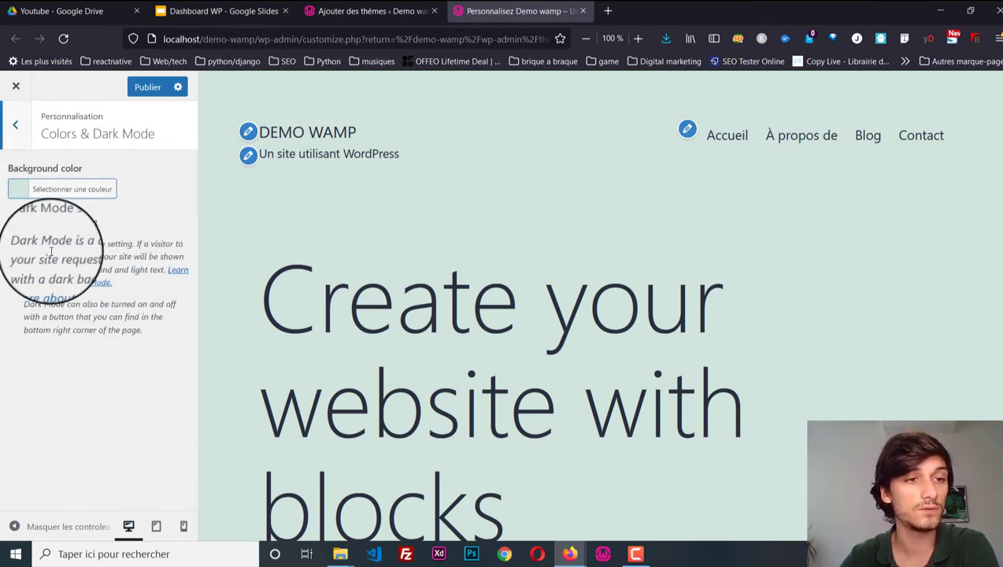
pyautogui.click(13, 222)
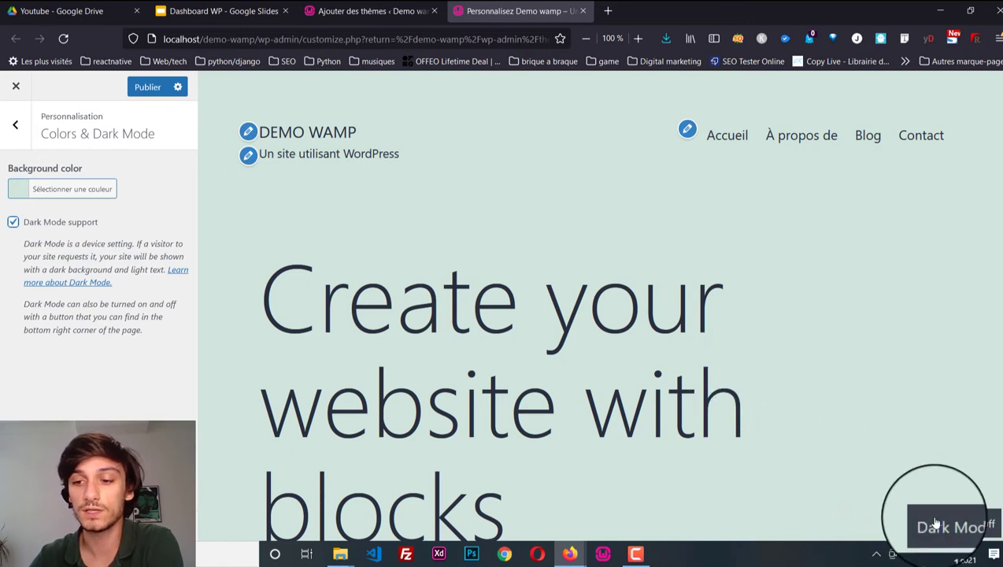
pyautogui.click(939, 526)
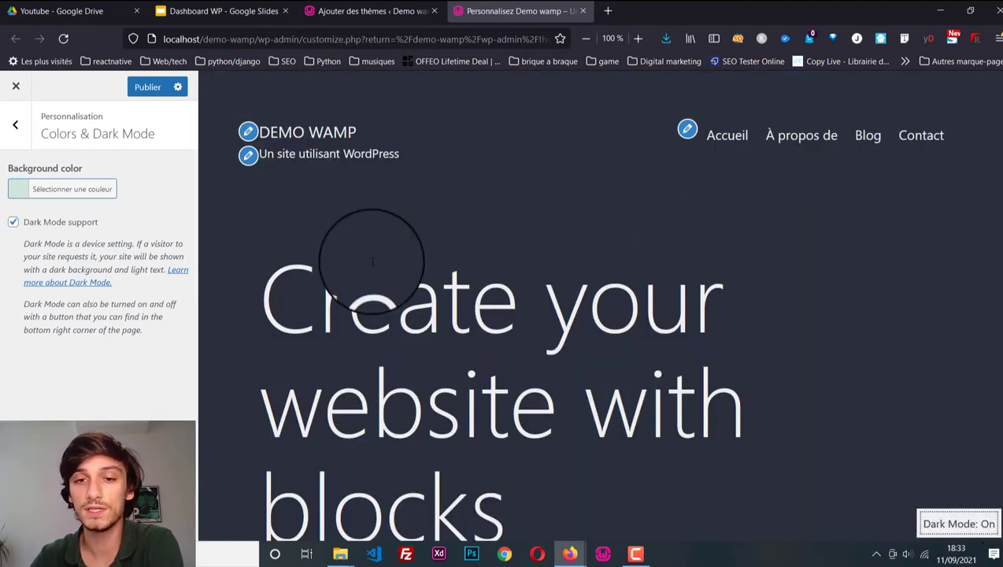
pyautogui.click(969, 522)
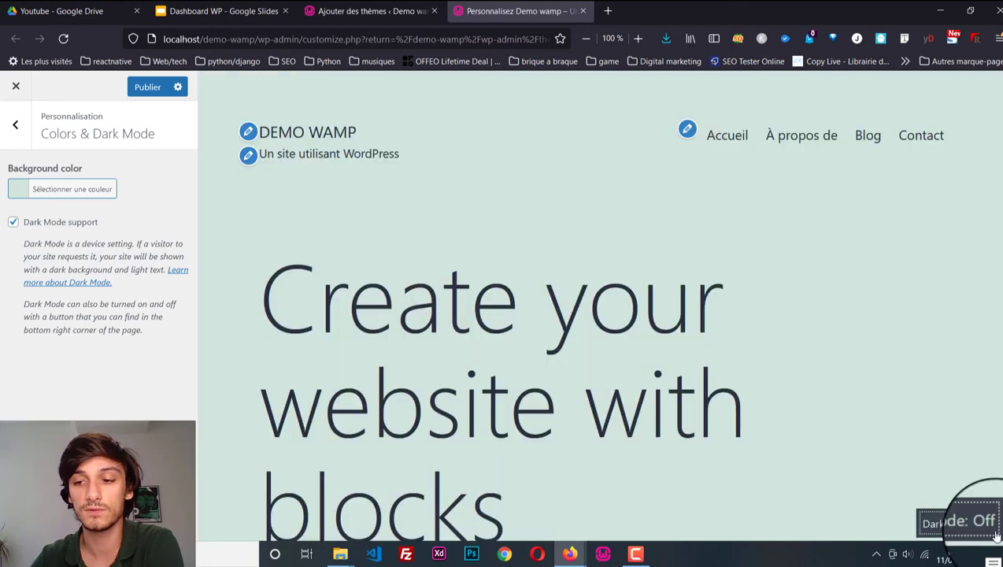
pyautogui.click(996, 535)
pyautogui.click(996, 535)
pyautogui.click(996, 535)
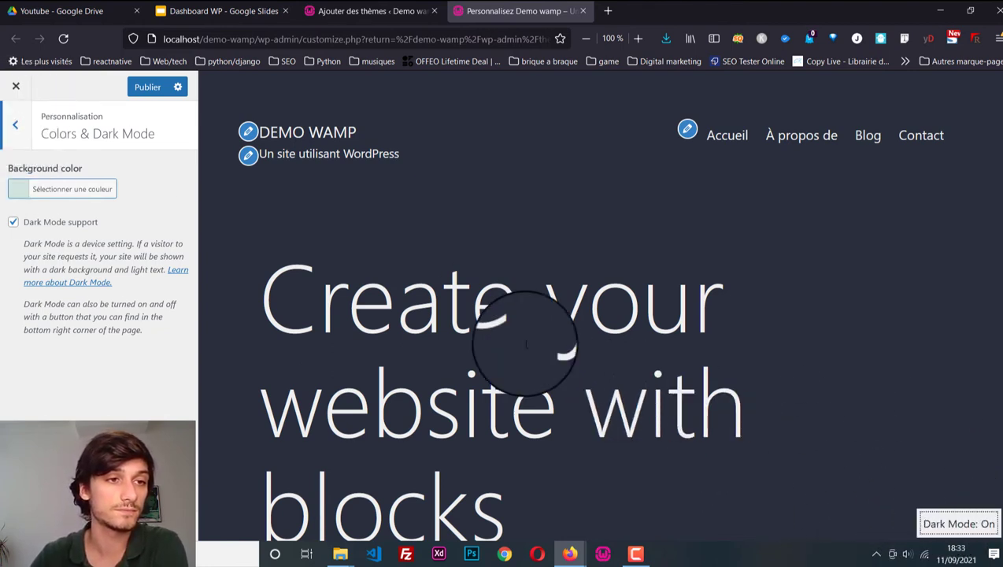
pyautogui.click(945, 523)
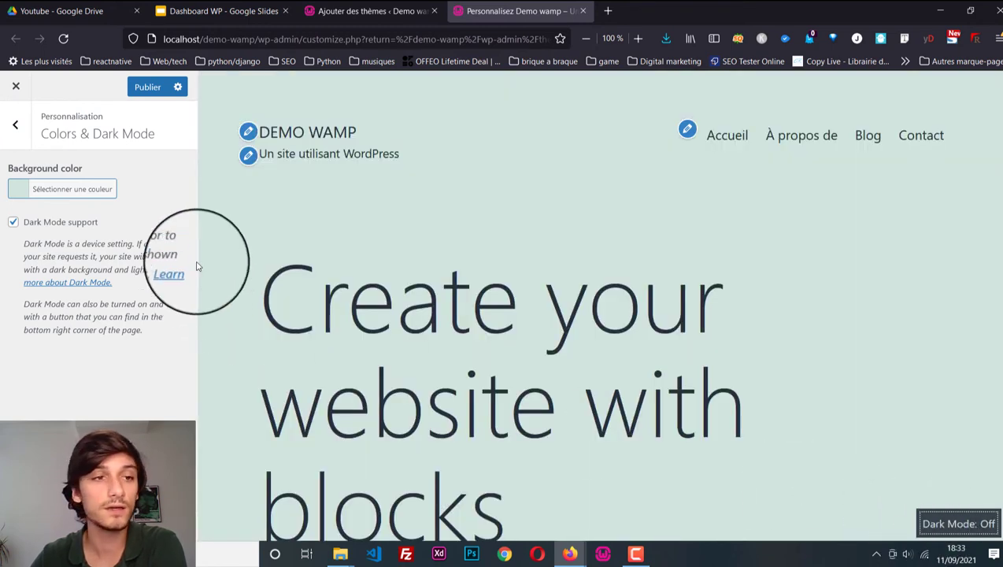
pyautogui.click(16, 122)
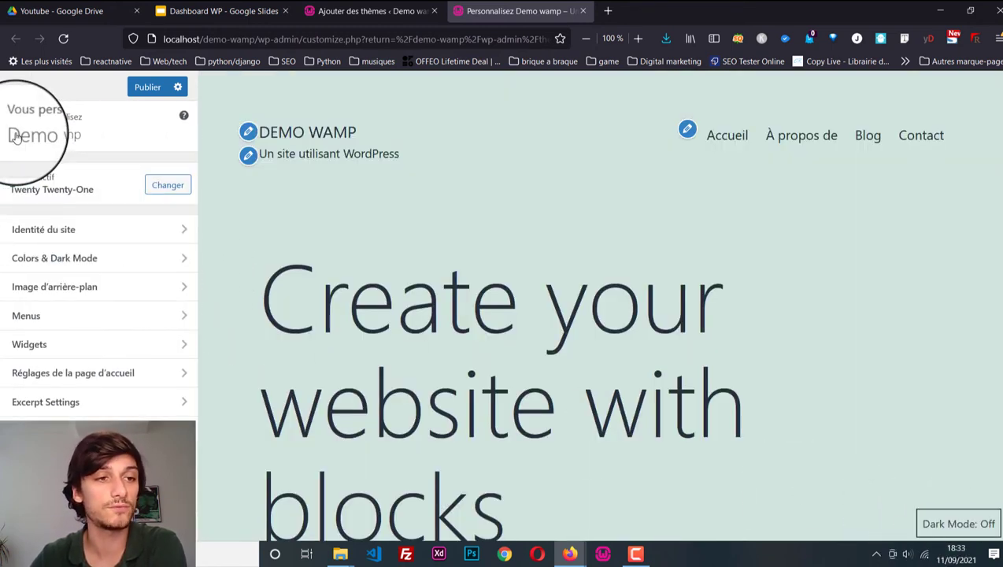
# Step: Set the site's background image to the "TUTORIEL : Comment Wordpress en local (avec wamp)" picture from the media library and check the preview
pyautogui.click(126, 296)
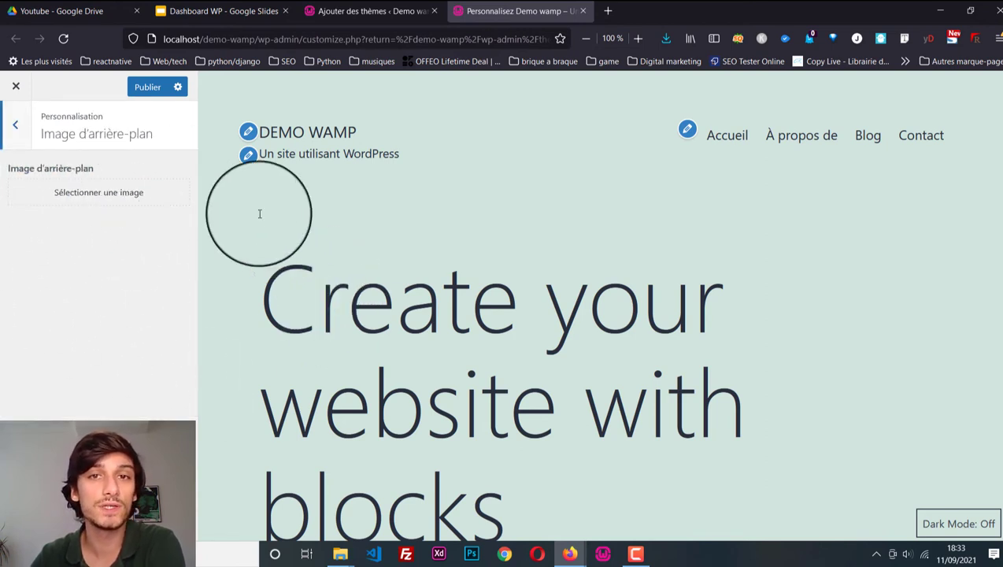
pyautogui.click(164, 193)
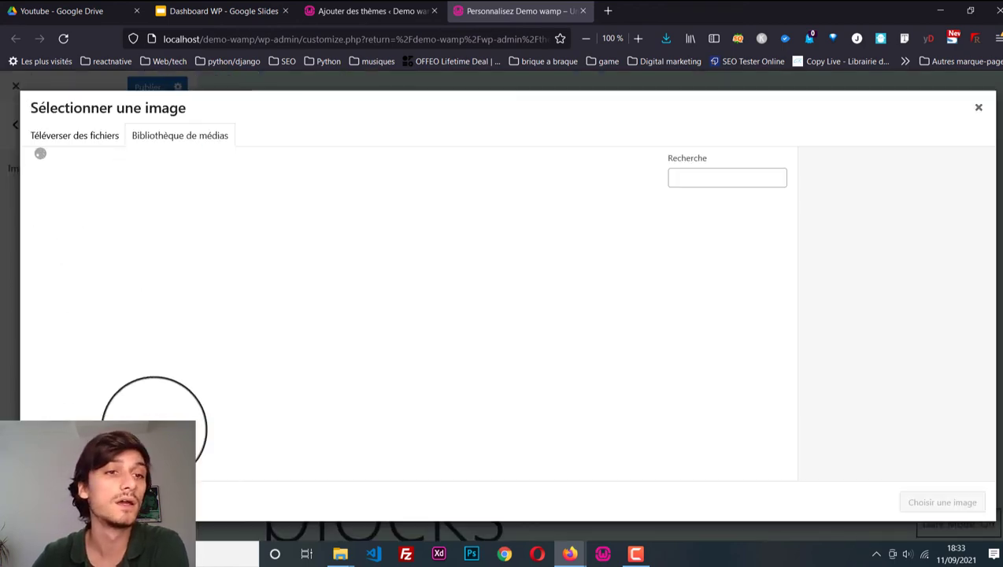
pyautogui.click(168, 240)
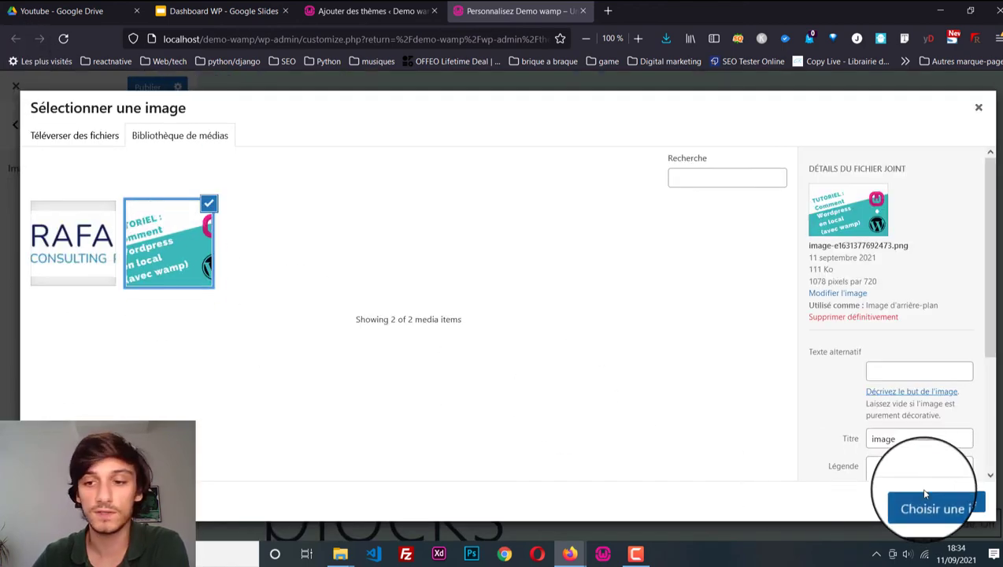
pyautogui.click(928, 504)
pyautogui.scroll(-5, 457, 327)
pyautogui.scroll(-10, 457, 327)
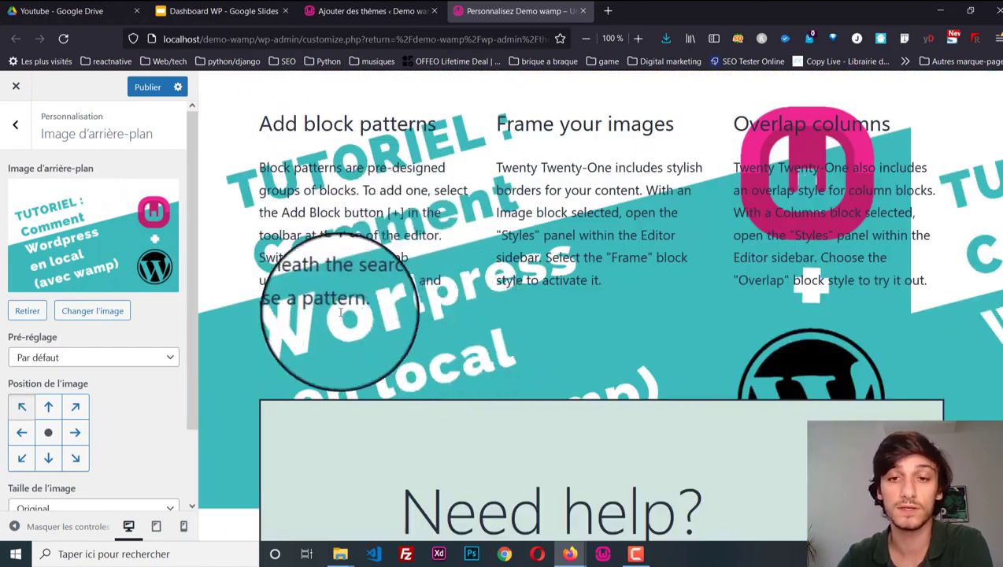
pyautogui.scroll(-5, 341, 355)
pyautogui.scroll(15, 340, 354)
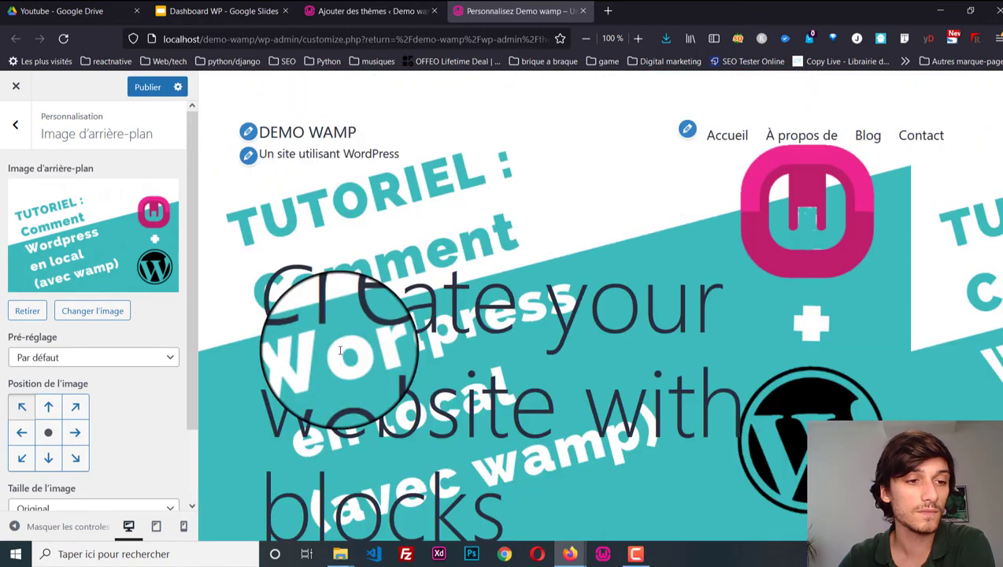
# Step: Try the top-centre and top-right positions for the background image, settle on bottom centre and return to the section list
pyautogui.click(48, 407)
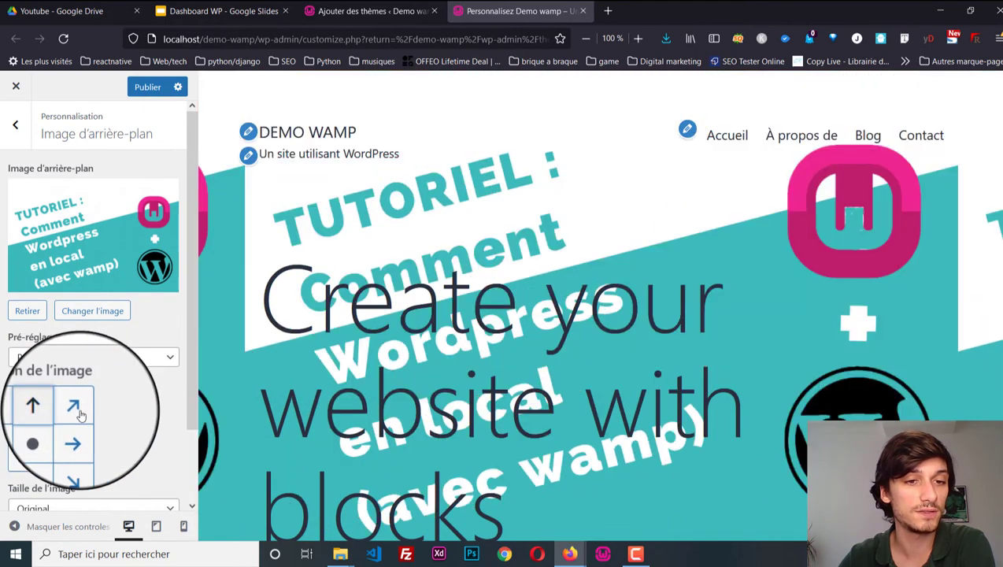
pyautogui.click(83, 416)
pyautogui.click(49, 463)
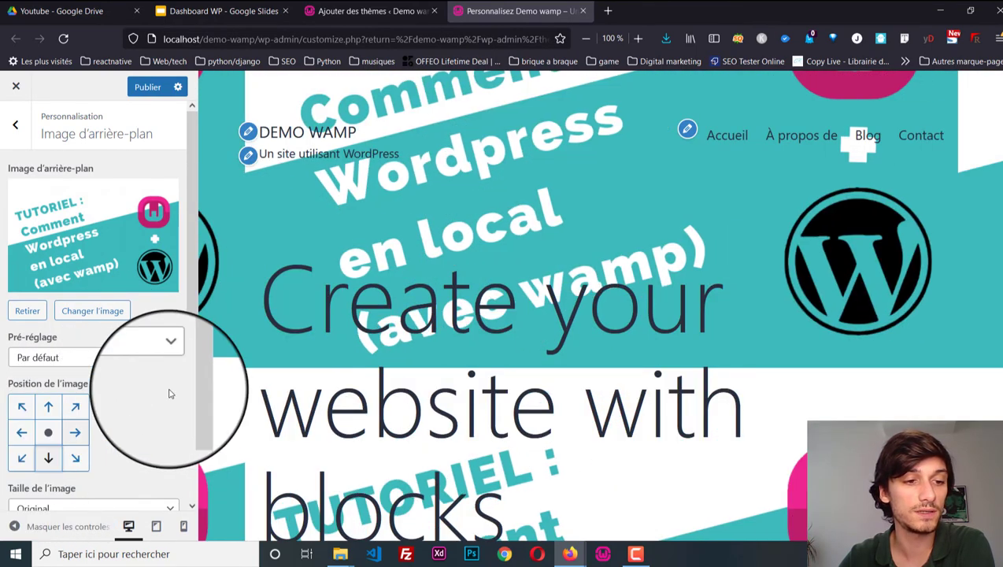
pyautogui.click(28, 132)
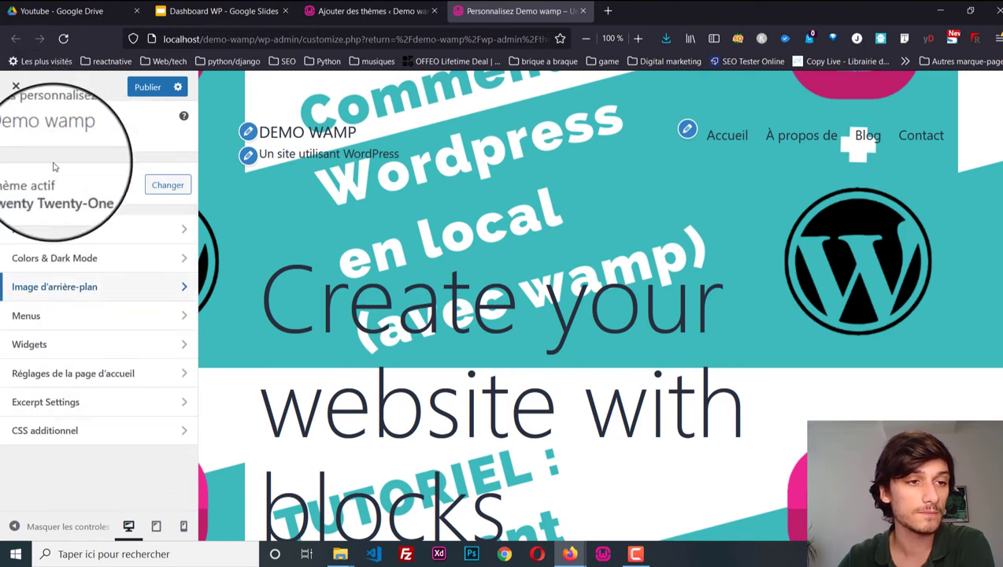
# Step: Open all menu locations in the Menus settings and assign Secondary menu to the Primary menu location
pyautogui.click(111, 322)
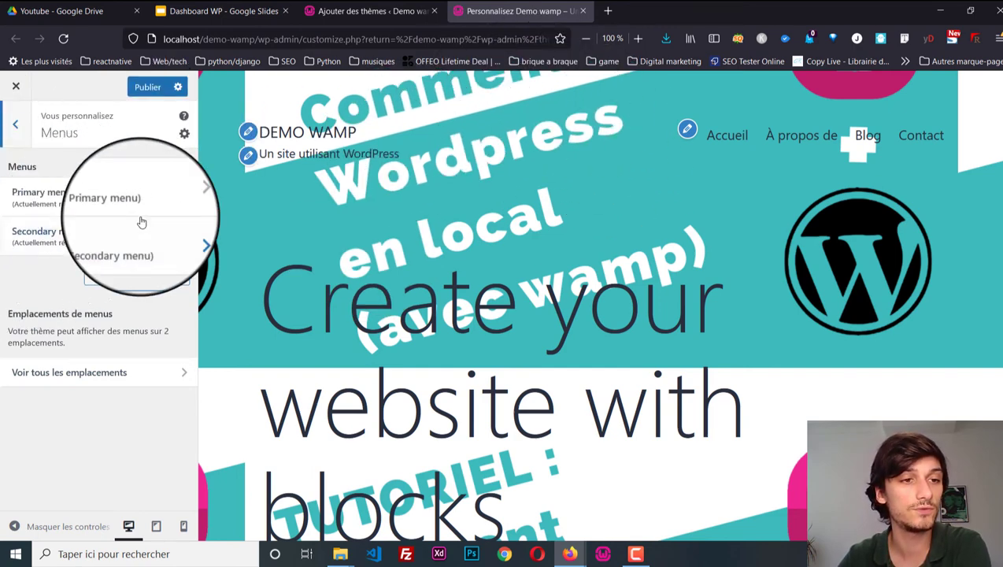
pyautogui.click(149, 381)
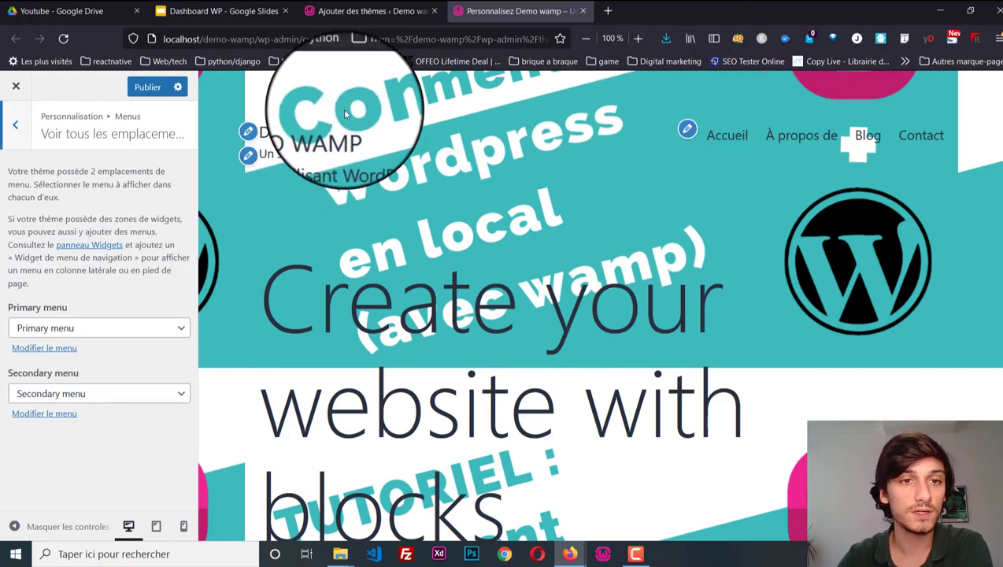
pyautogui.click(173, 330)
pyautogui.click(173, 330)
pyautogui.click(173, 329)
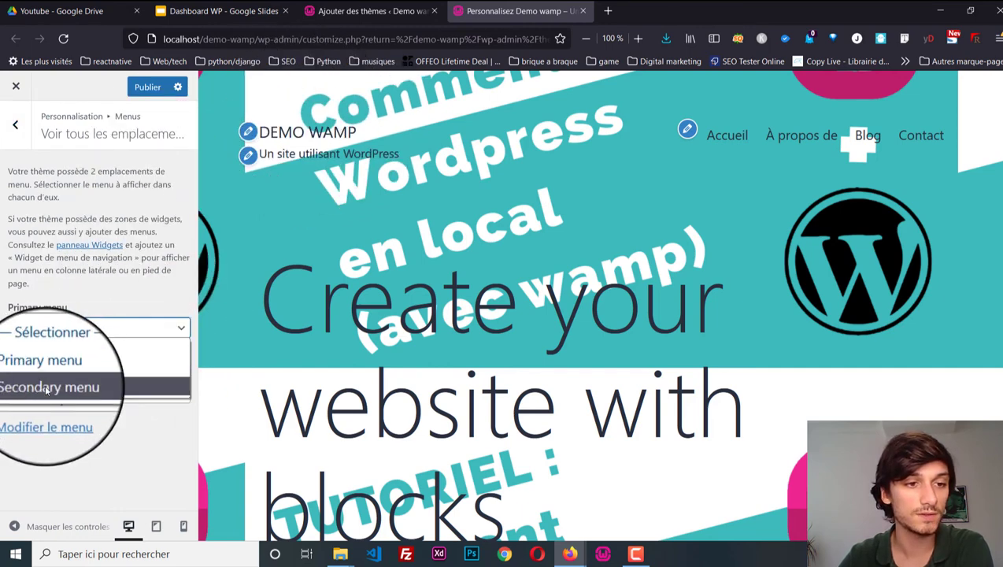
pyautogui.click(47, 385)
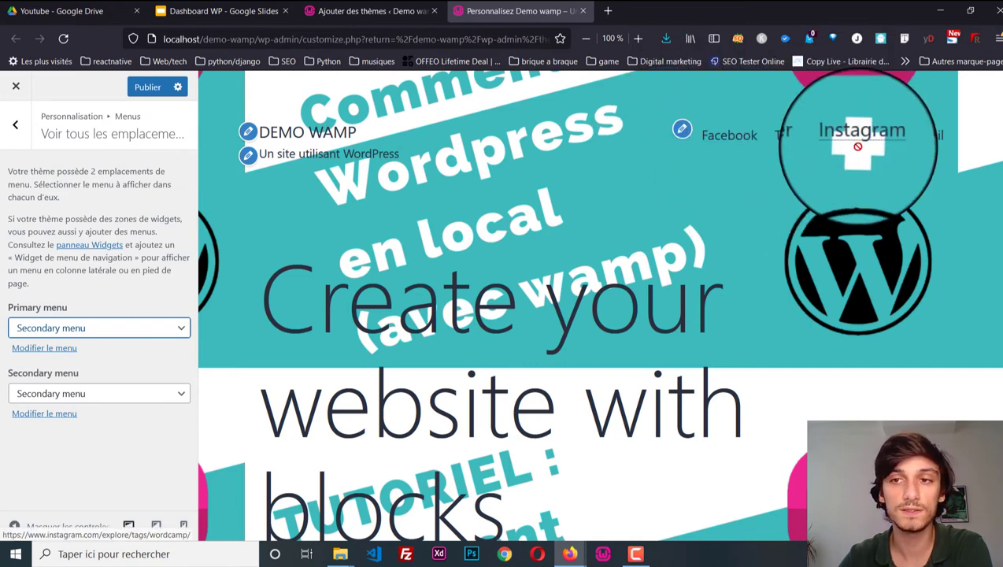
# Step: Assign Primary menu to the Secondary menu location and check its links in the preview's footer
pyautogui.click(118, 394)
pyautogui.click(105, 432)
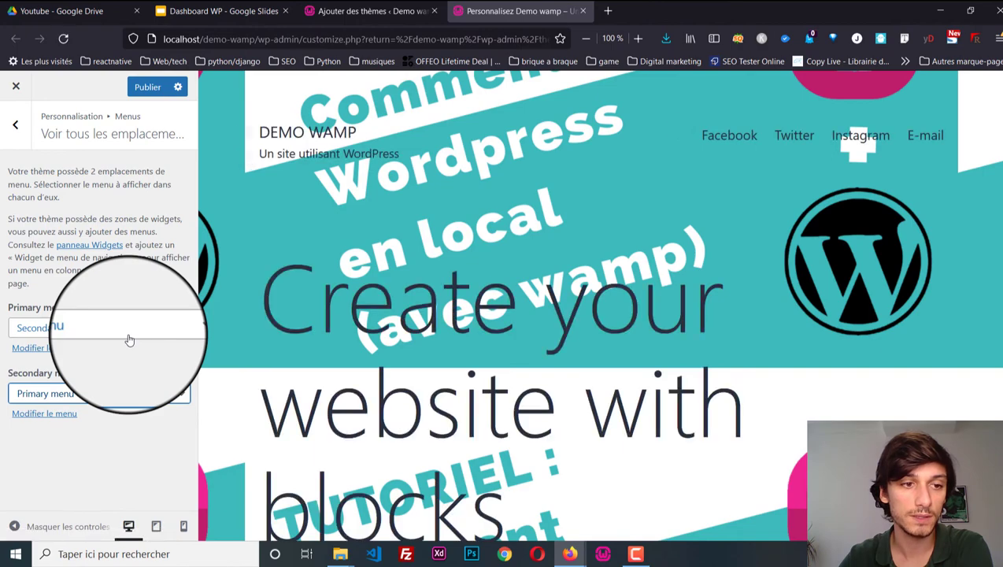
pyautogui.scroll(-5, 518, 293)
pyautogui.scroll(-10, 517, 293)
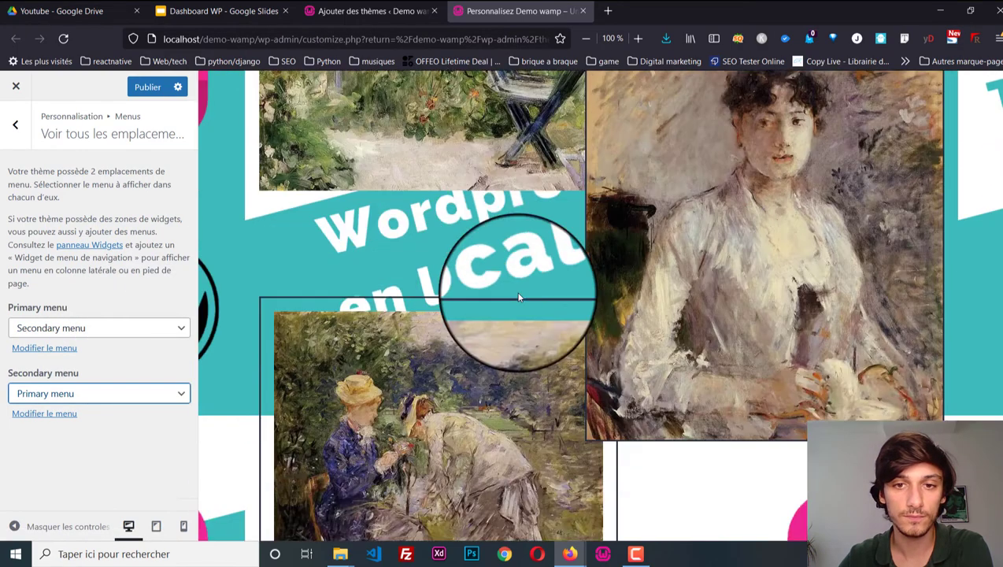
pyautogui.scroll(4, 517, 298)
pyautogui.scroll(8, 518, 299)
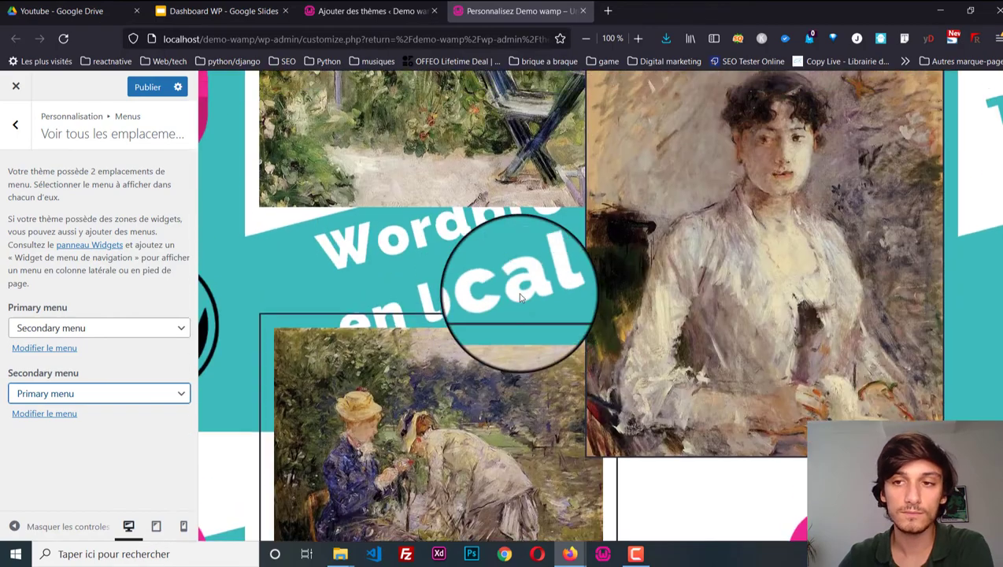
pyautogui.scroll(-15, 835, 233)
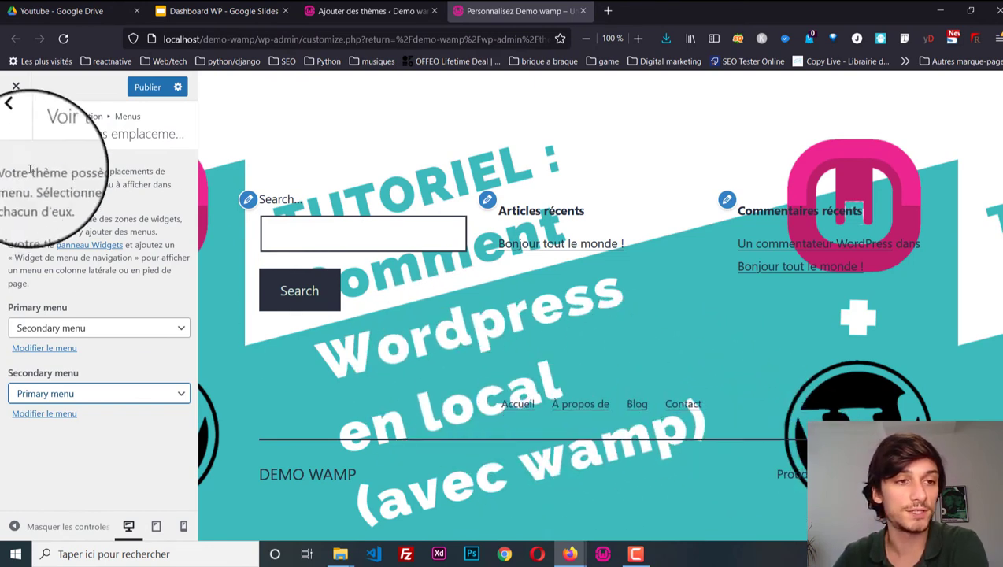
# Step: Leave the menu locations, review the Réglages de la page d'accueil options and return to the section list
pyautogui.click(15, 124)
pyautogui.click(138, 347)
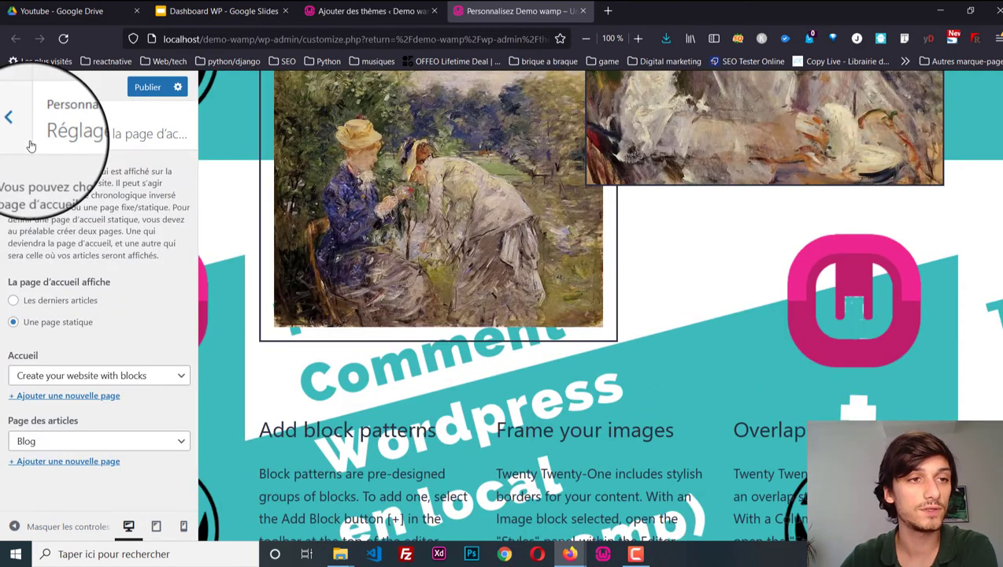
pyautogui.click(31, 146)
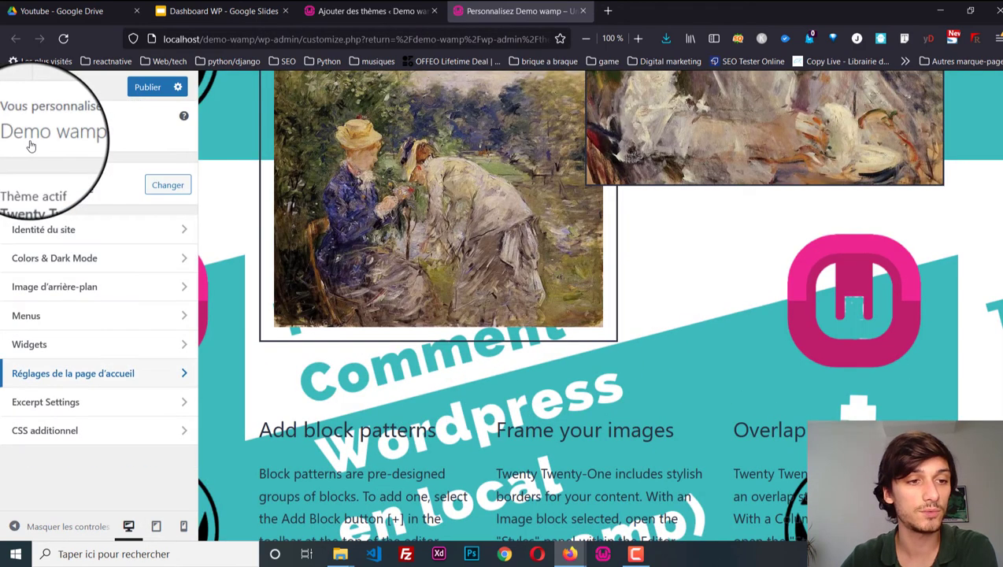
pyautogui.click(151, 375)
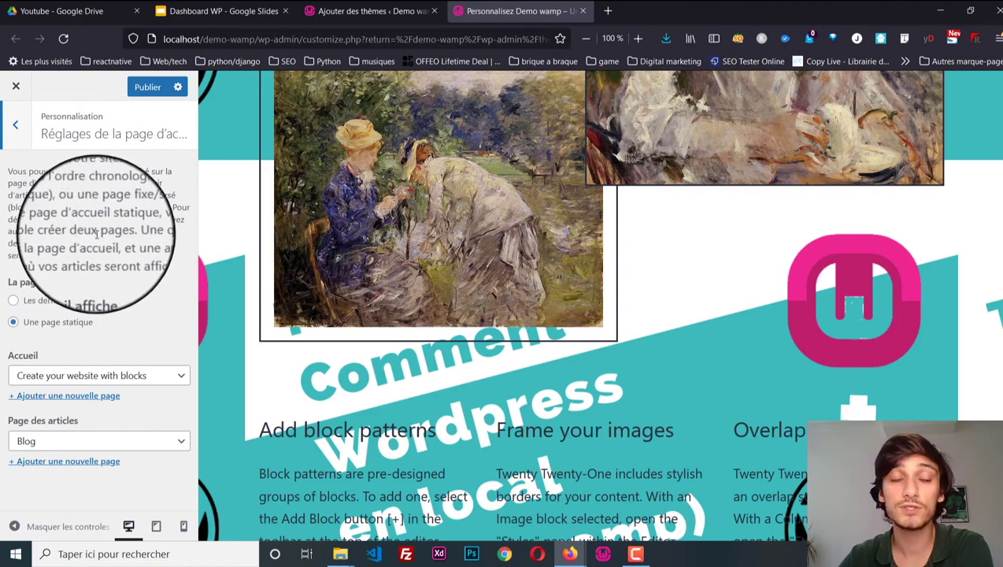
pyautogui.click(26, 134)
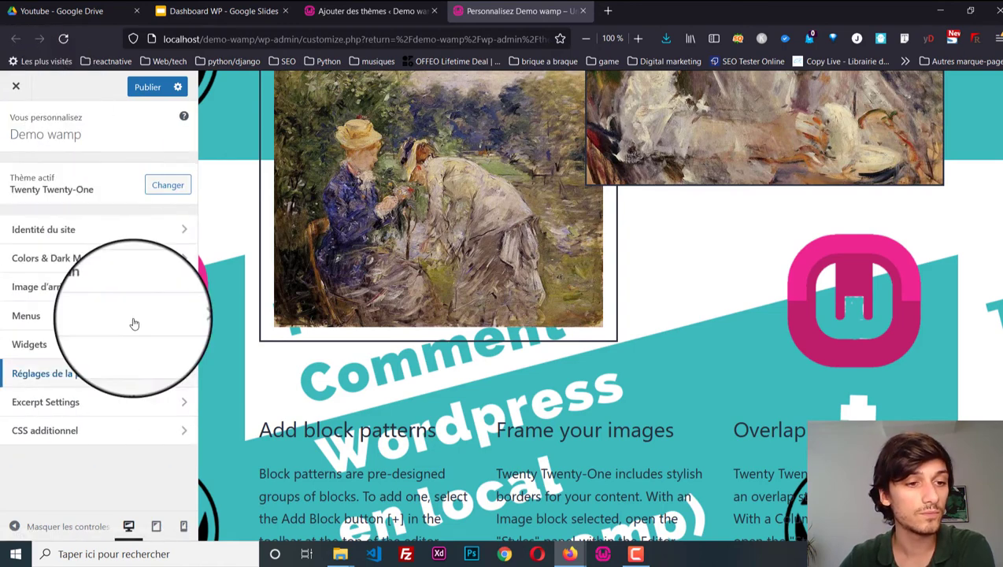
# Step: Review the Excerpt Settings and the CSS additionnel editor, and return to the section list
pyautogui.click(152, 403)
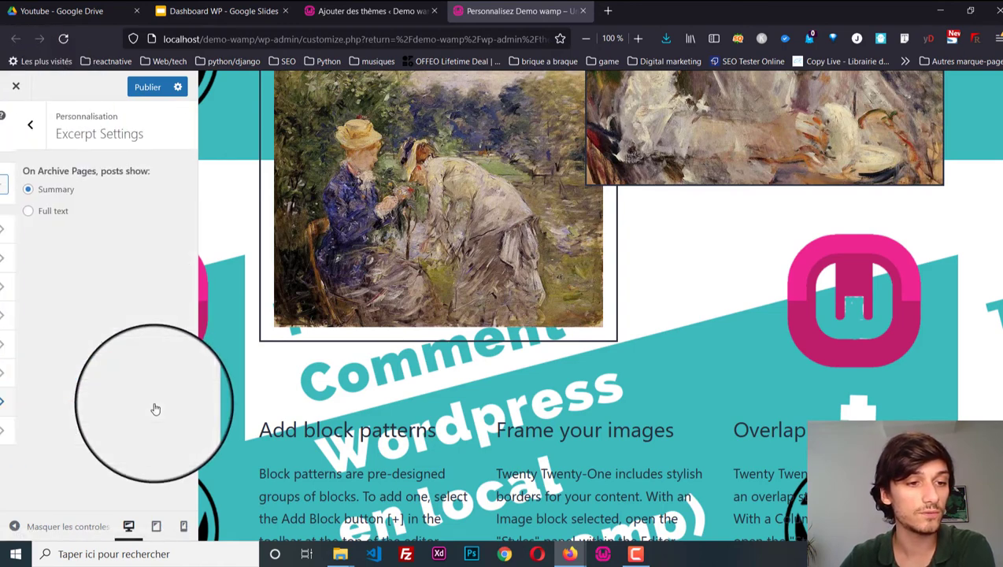
pyautogui.click(13, 134)
pyautogui.click(91, 430)
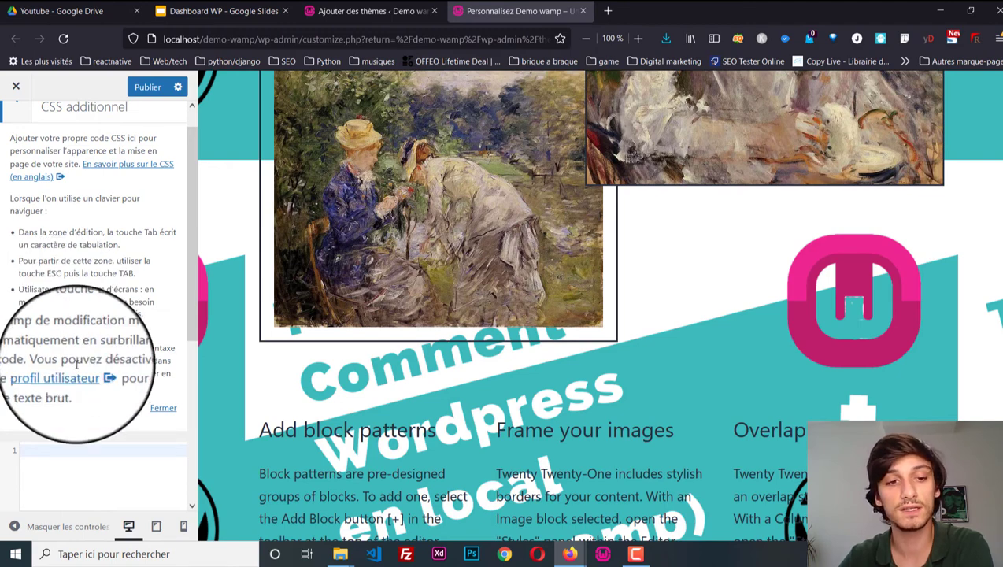
pyautogui.click(95, 481)
pyautogui.scroll(-5, 90, 482)
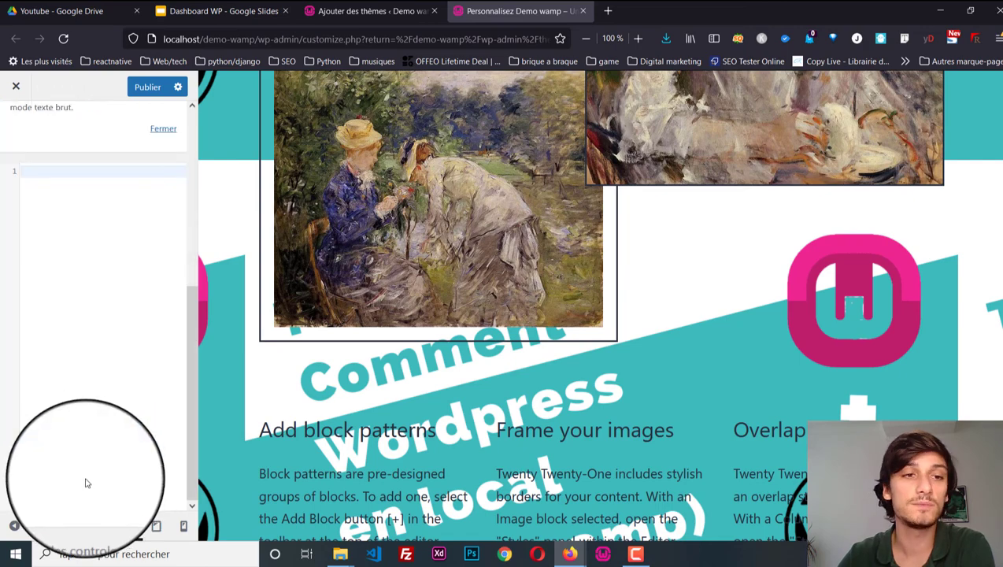
pyautogui.scroll(5, 87, 484)
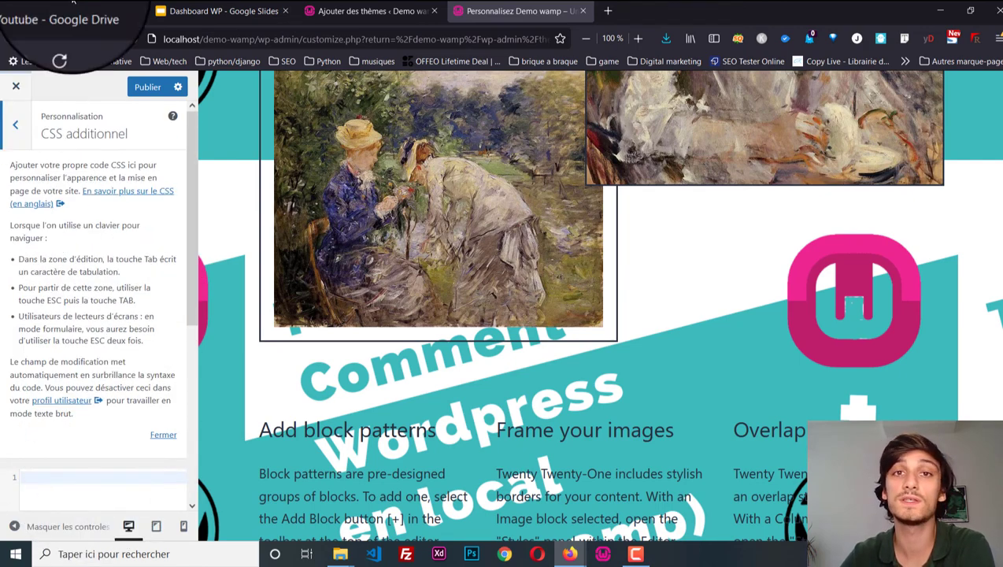
pyautogui.click(15, 124)
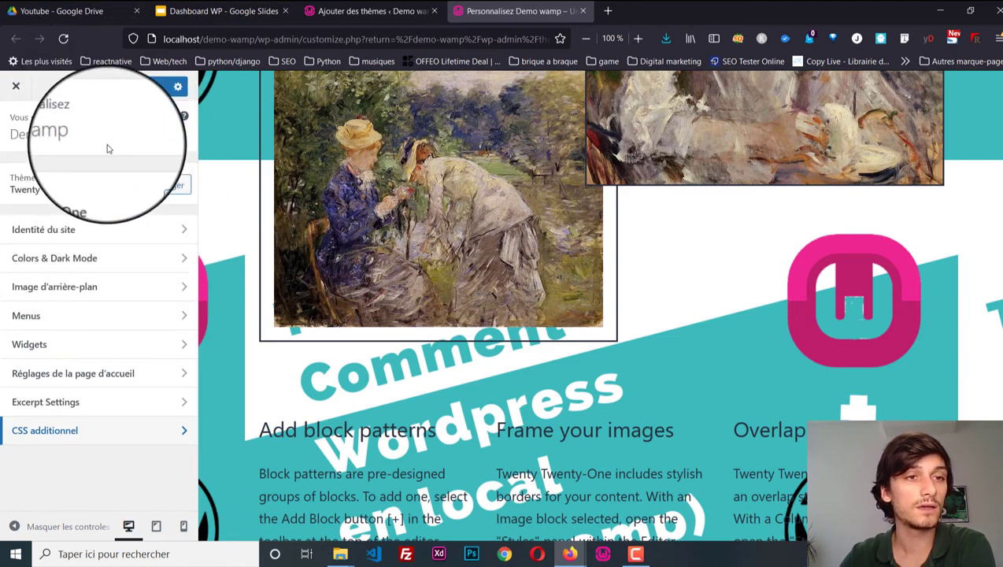
# Step: Close the theme customizer and discard the unpublished changes
pyautogui.scroll(5, 231, 267)
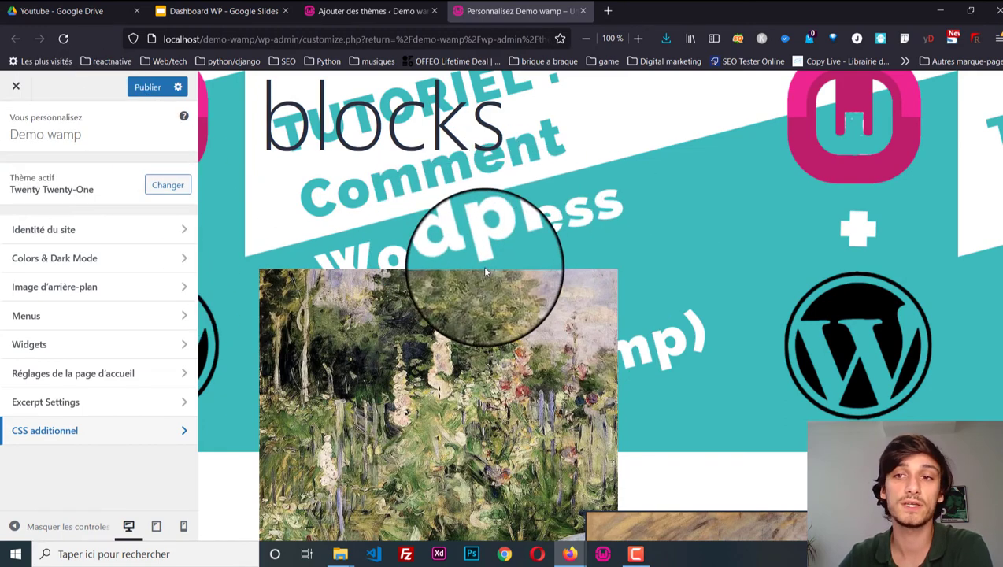
pyautogui.click(15, 85)
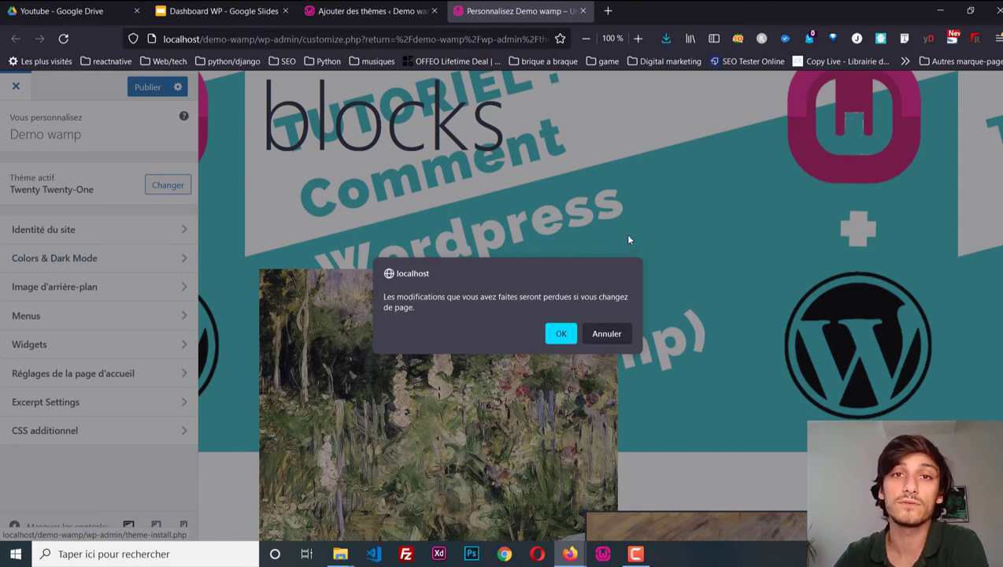
pyautogui.click(573, 335)
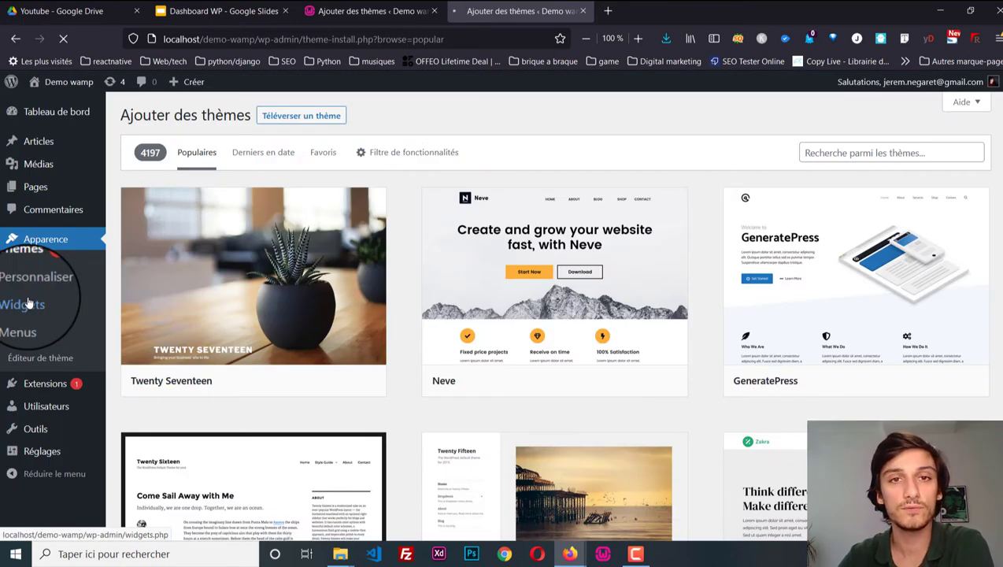
# Step: Open the Widgets page, dismiss the welcome dialog and look over the Footer and Inactive widgets areas
pyautogui.click(28, 304)
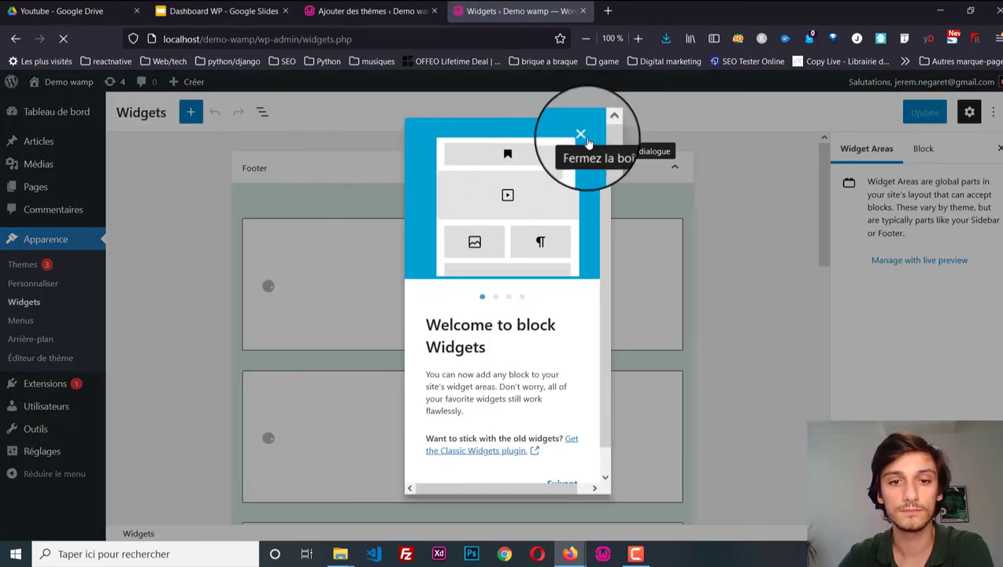
pyautogui.click(587, 143)
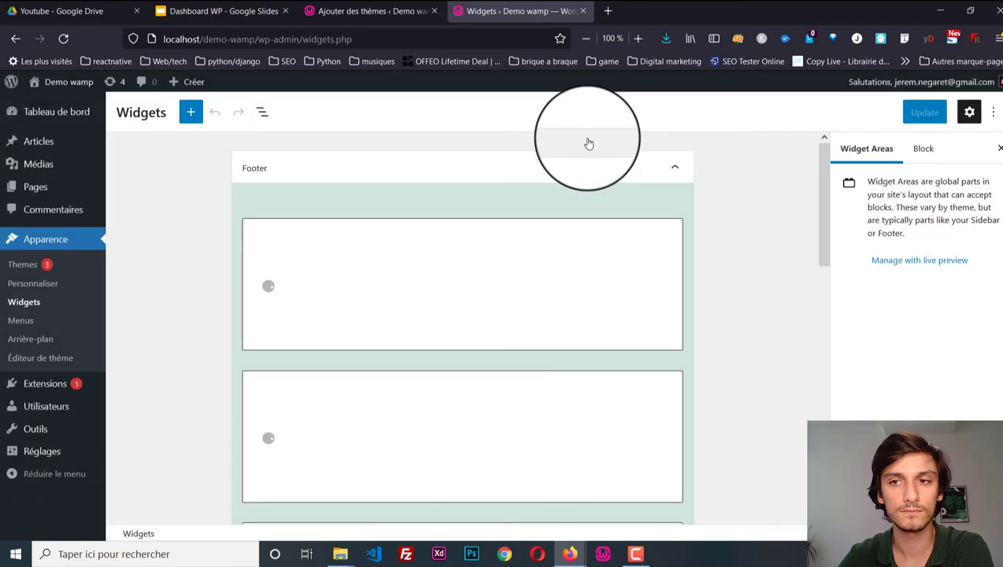
pyautogui.scroll(-5, 740, 375)
pyautogui.scroll(3, 740, 375)
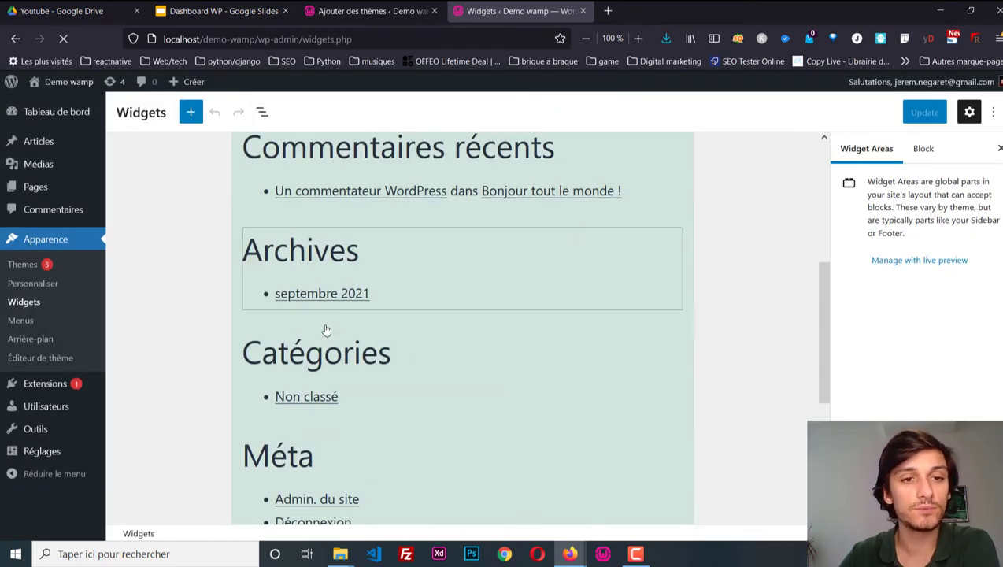
pyautogui.scroll(-3, 378, 392)
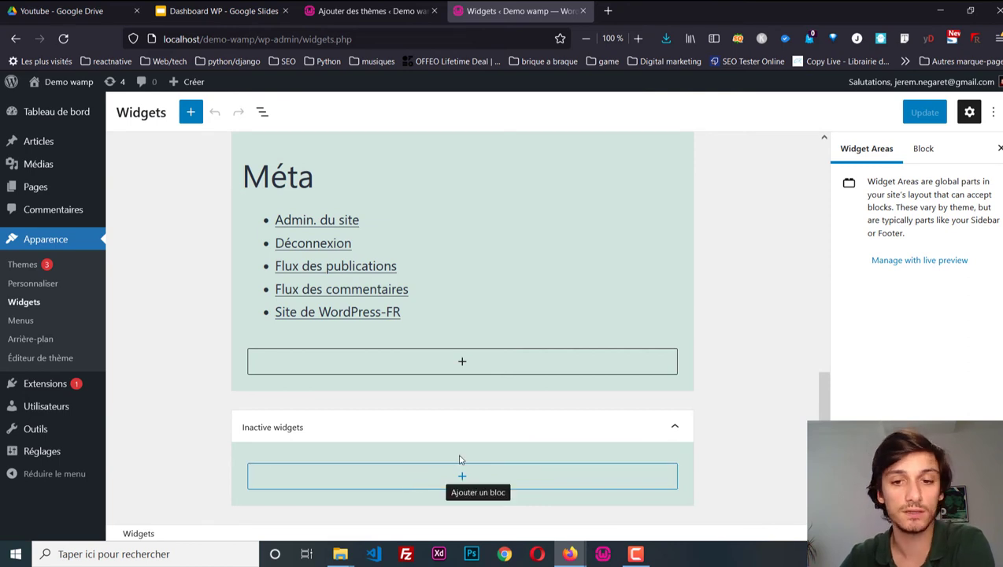
pyautogui.scroll(10, 481, 436)
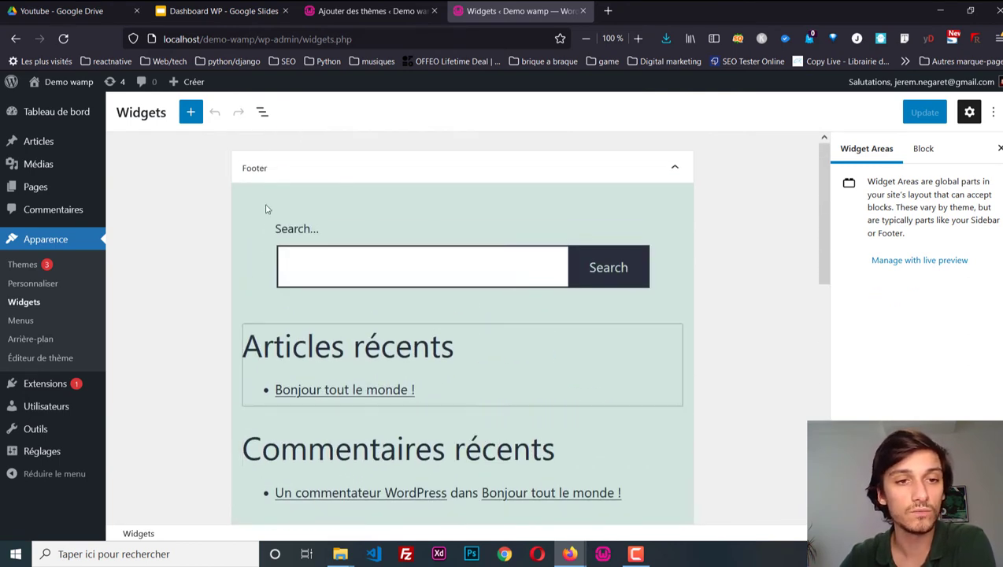
# Step: Inspect the settings of the Rechercher and Articles récents widgets in the Footer and look over the remaining widgets
pyautogui.click(380, 238)
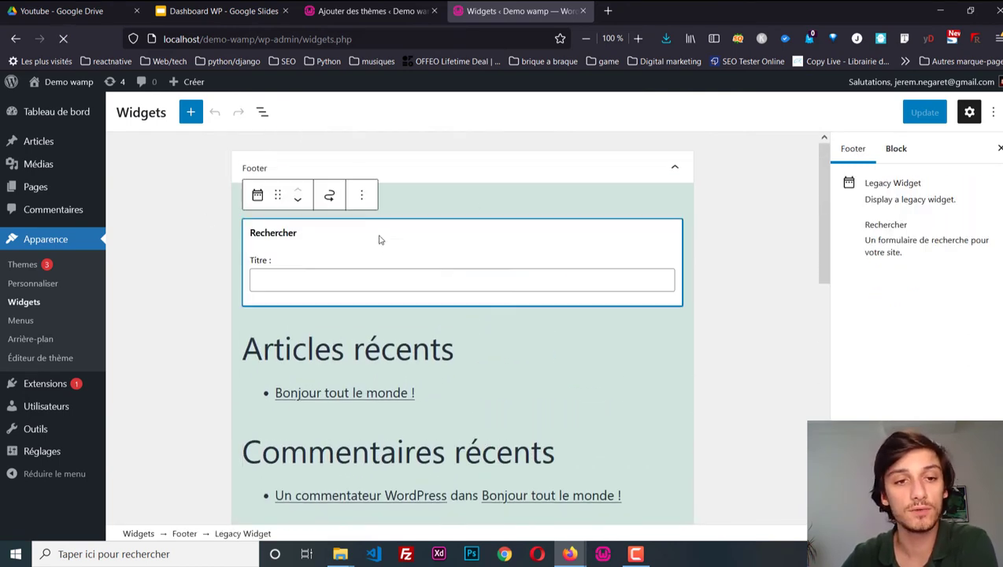
pyautogui.click(501, 379)
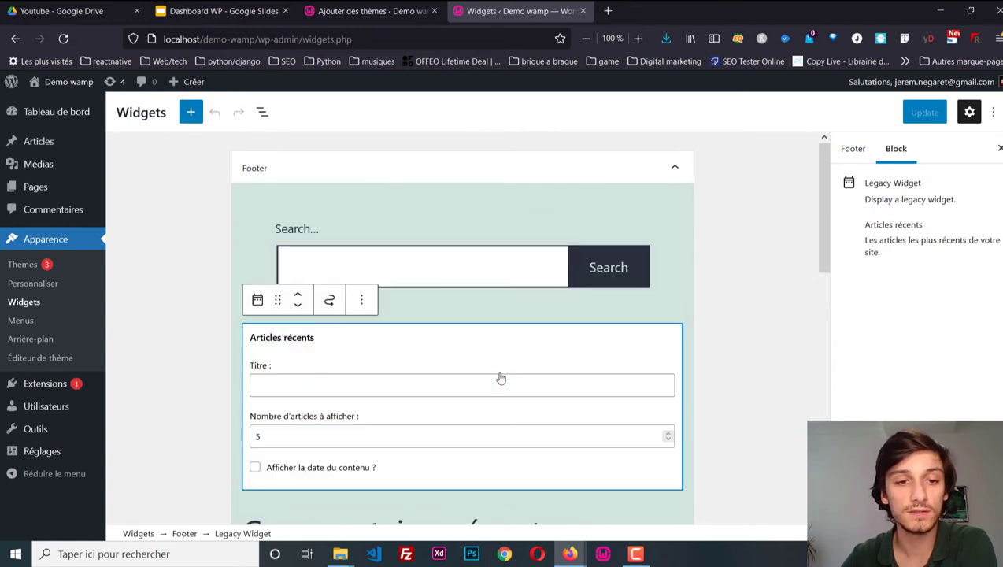
pyautogui.click(205, 414)
pyautogui.scroll(-3, 252, 378)
pyautogui.scroll(-4, 499, 393)
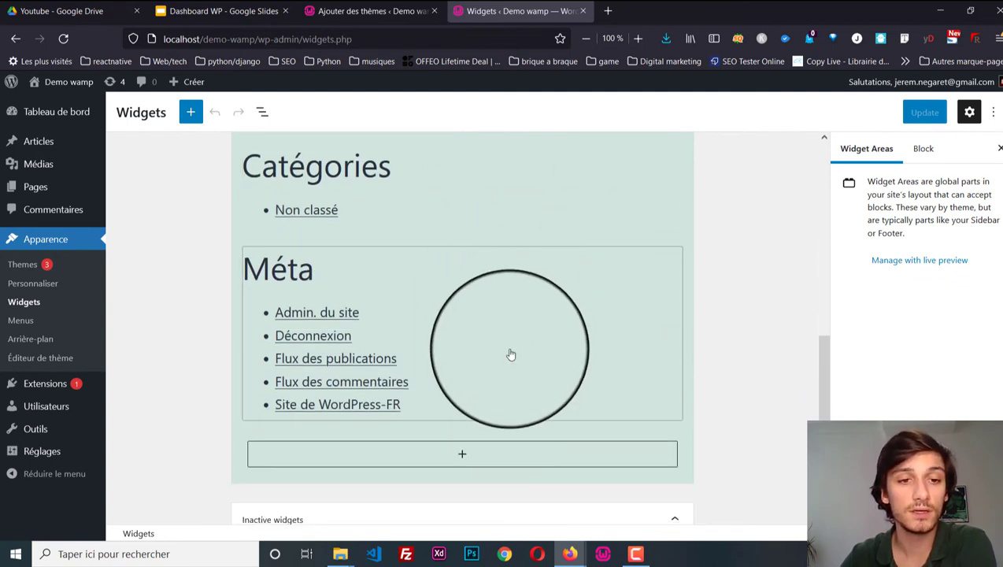
# Step: Remove the Méta and Catégories widgets from the Footer area
pyautogui.click(614, 308)
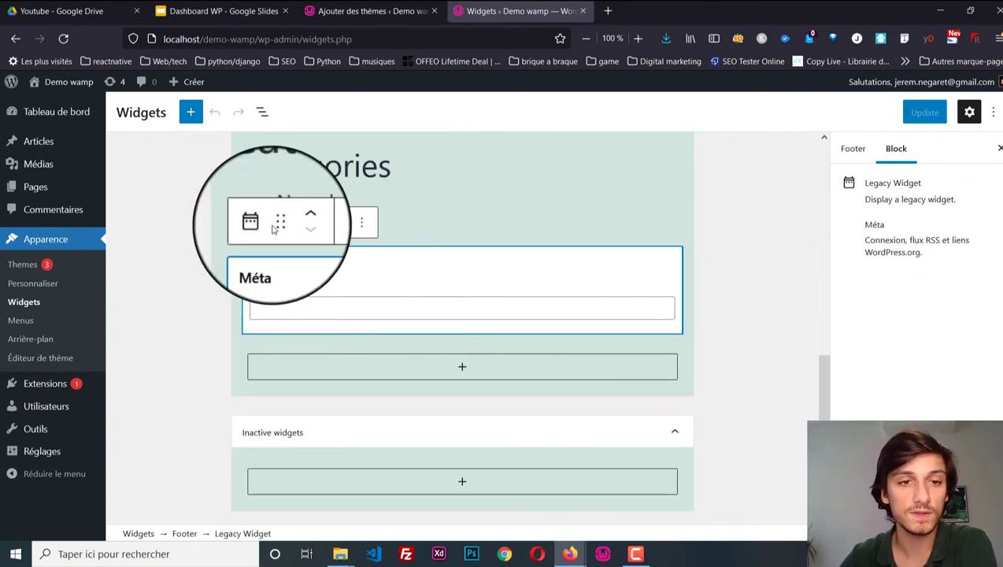
pyautogui.click(364, 224)
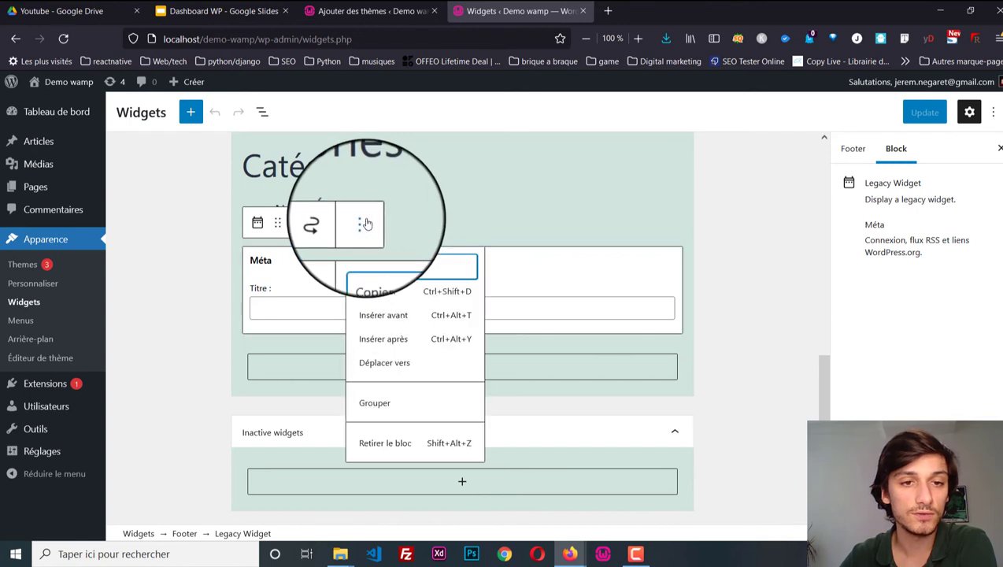
pyautogui.click(400, 452)
pyautogui.hotkey('shift', 'alt', 'z')
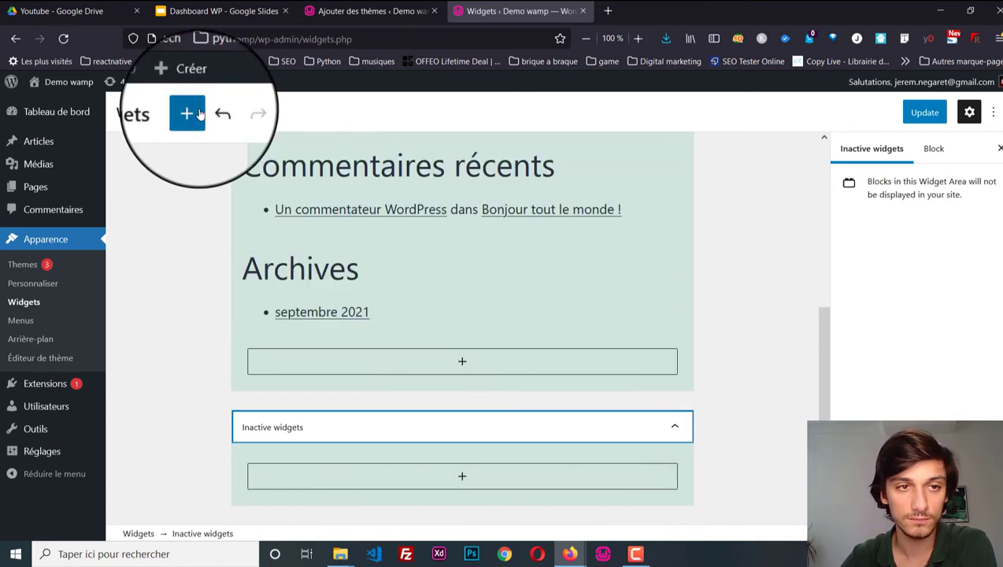
# Step: Insert a Categories block from the block library into the Footer, directly below Articles récents
pyautogui.click(199, 115)
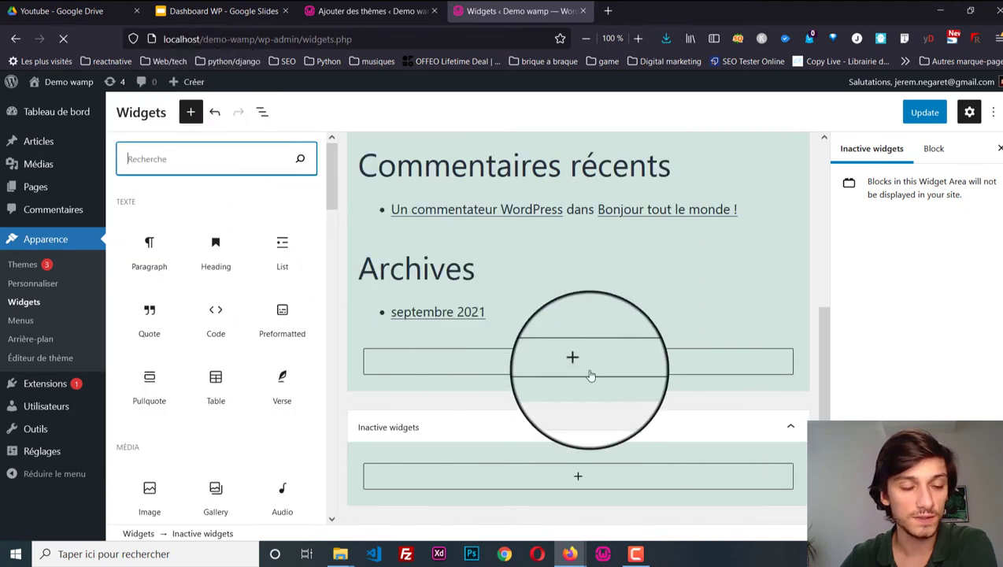
pyautogui.scroll(5, 591, 376)
pyautogui.scroll(-10, 231, 286)
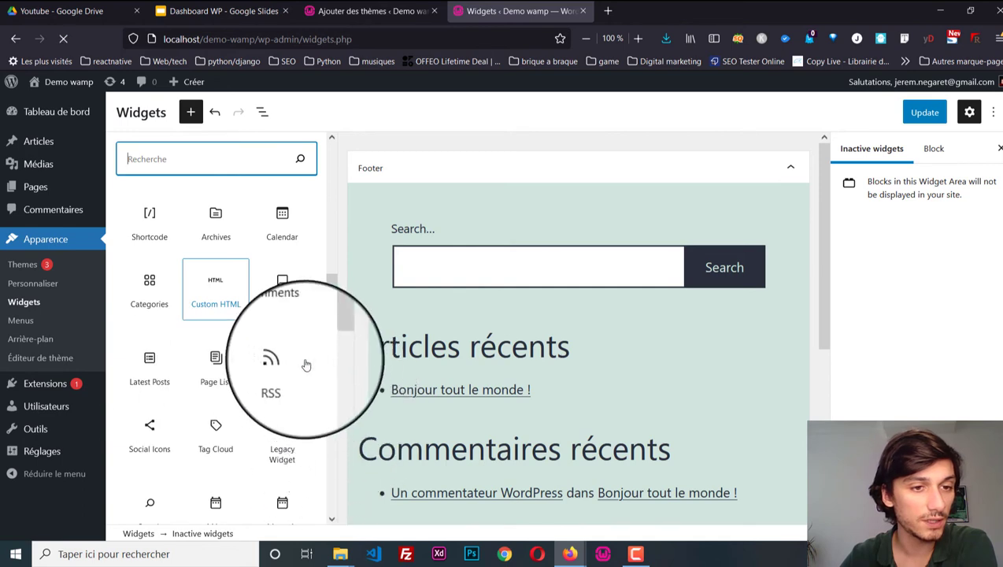
pyautogui.moveTo(504, 233); pyautogui.dragTo(628, 392)
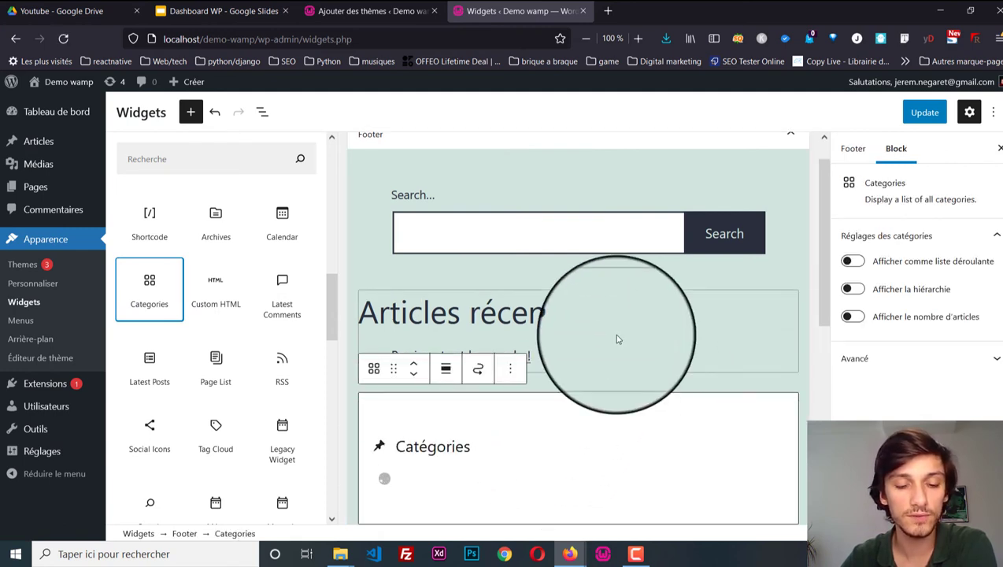
# Step: Insert a Gallery block at the end of the Footer area, below Archives
pyautogui.scroll(-5, 614, 333)
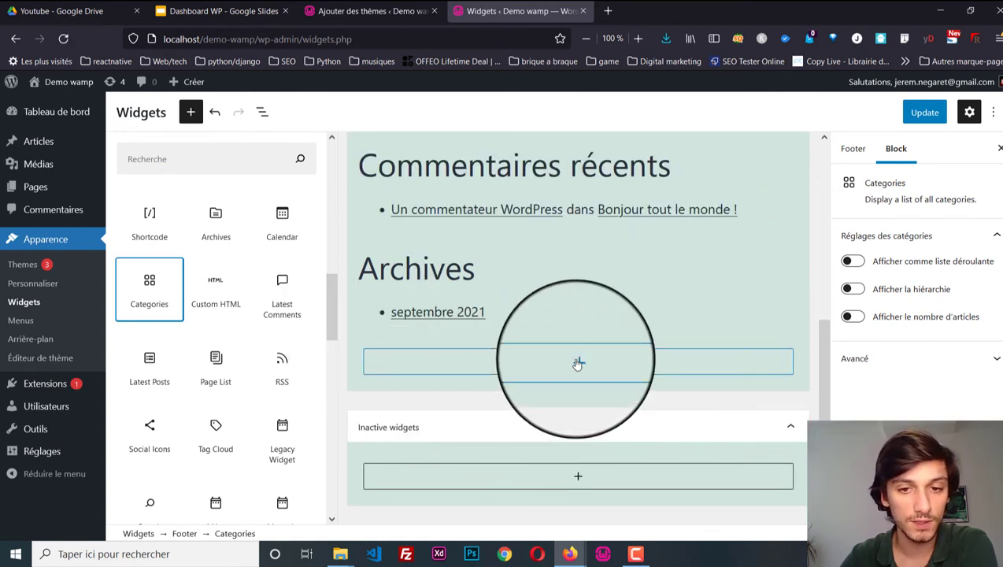
pyautogui.click(578, 363)
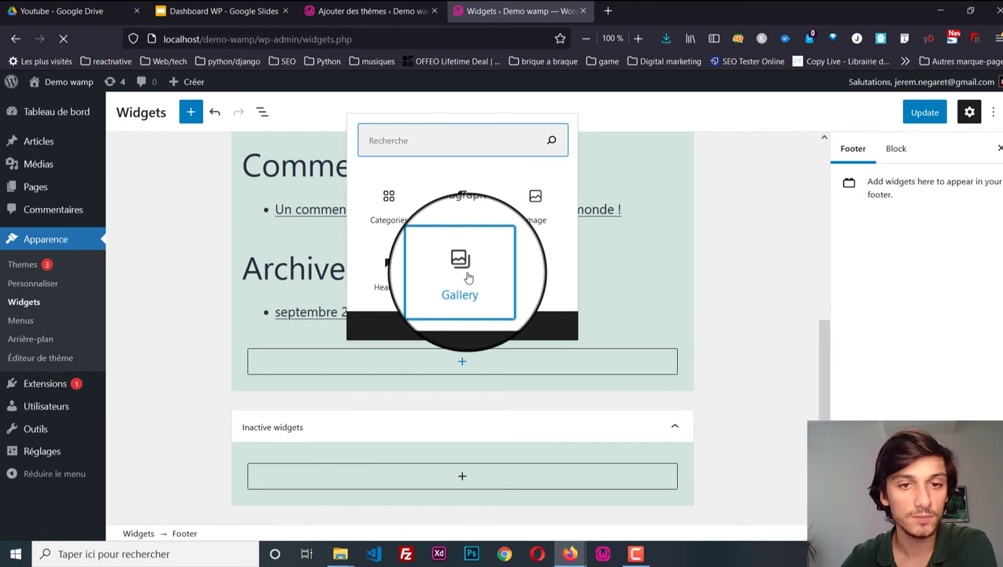
pyautogui.click(468, 278)
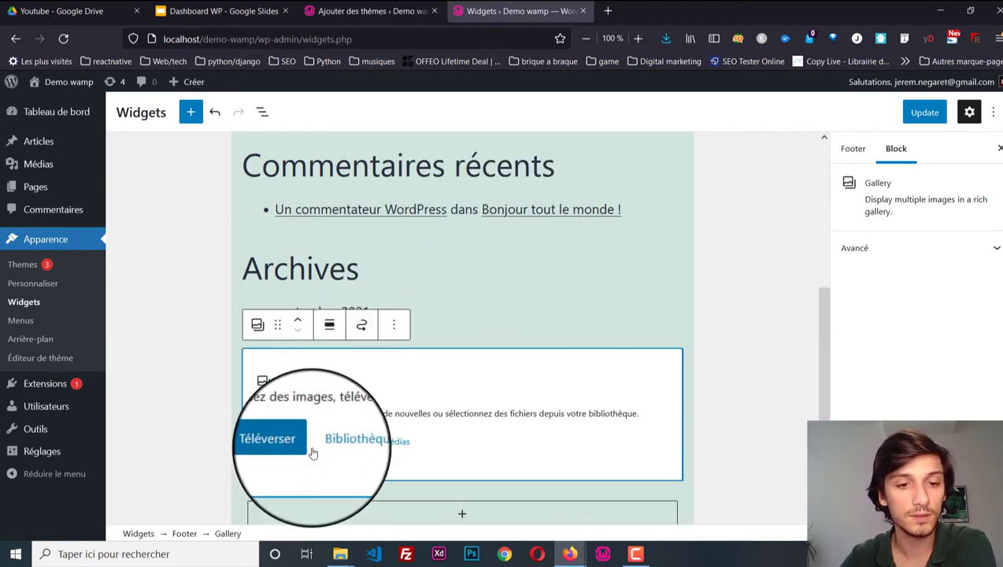
# Step: Fill the Footer gallery with the WordPress tutorial image and the consulting logo from the media library
pyautogui.click(398, 441)
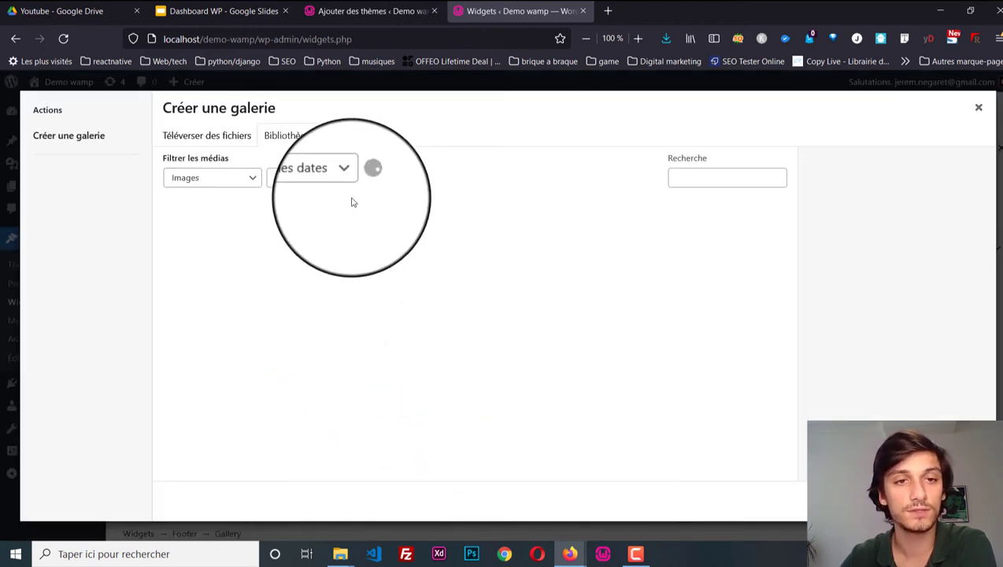
pyautogui.moveTo(433, 330); pyautogui.dragTo(291, 246)
pyautogui.click(319, 245)
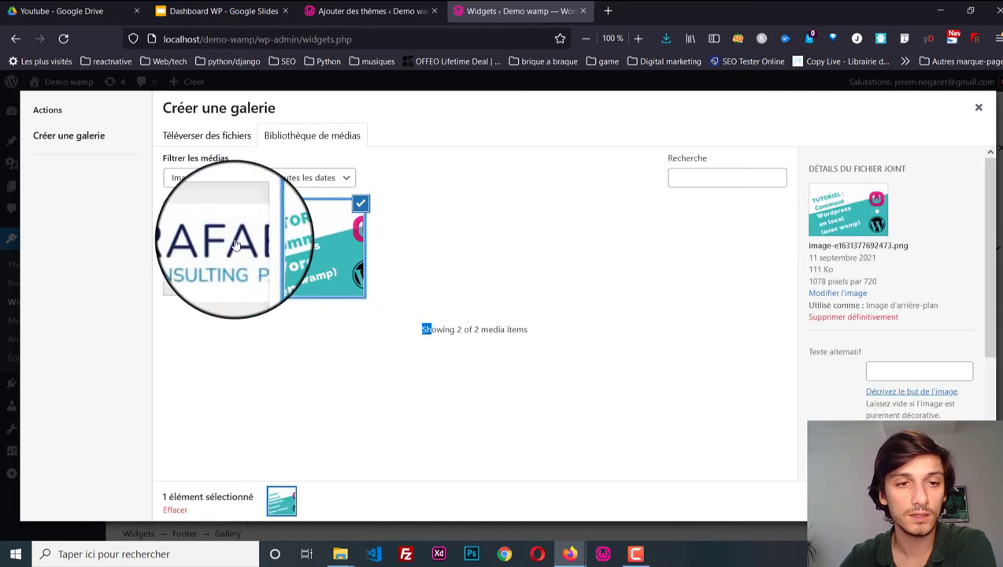
pyautogui.click(236, 244)
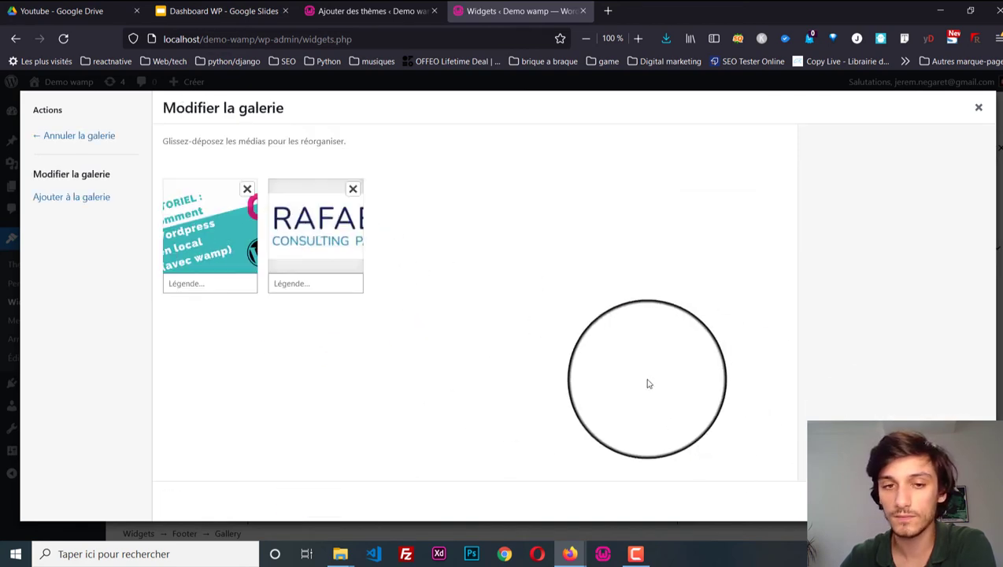
pyautogui.click(775, 421)
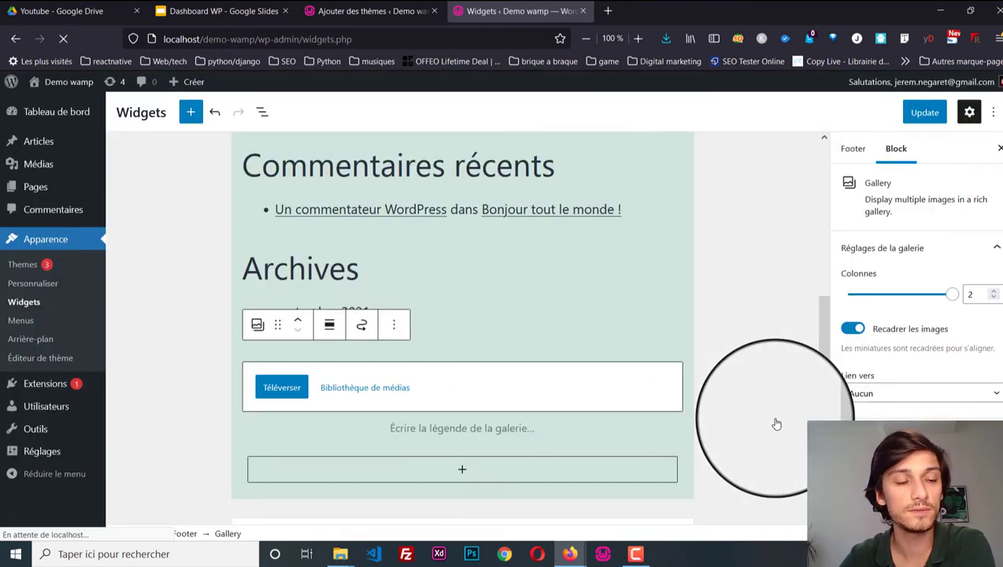
pyautogui.scroll(-3, 381, 370)
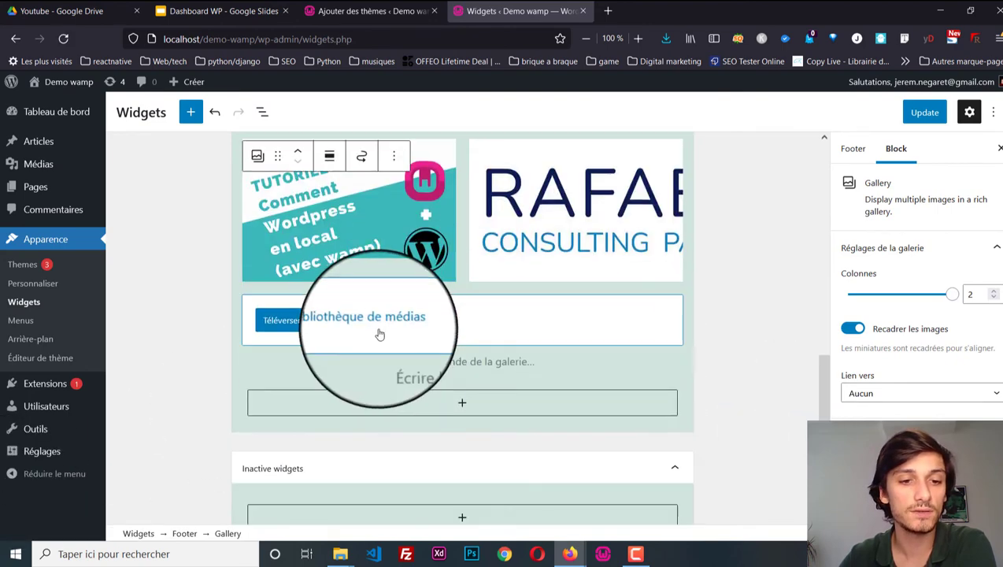
pyautogui.scroll(3, 350, 364)
pyautogui.scroll(-3, 367, 242)
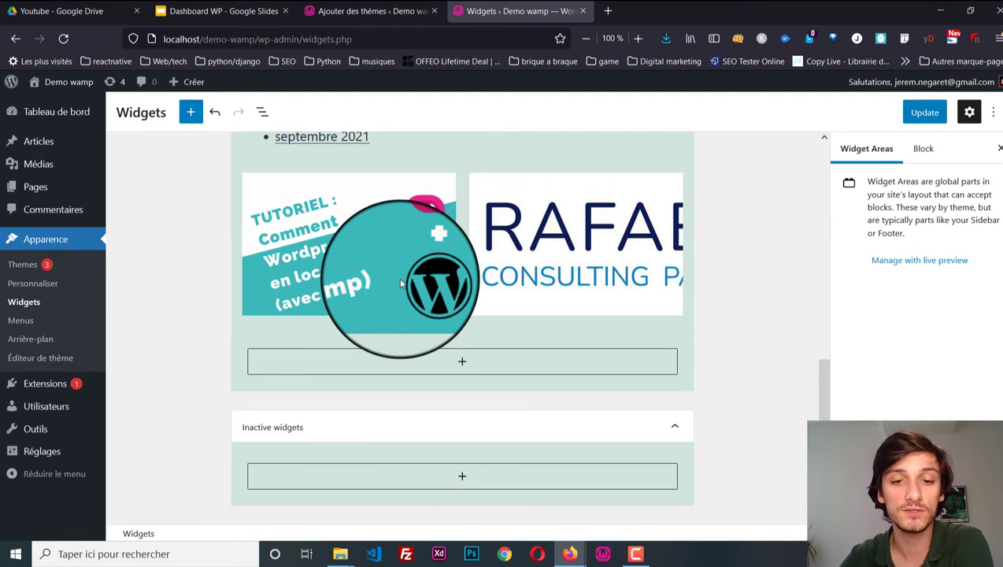
# Step: Move the Commentaires récents widget from the Footer to the Inactive widgets area and collapse that area
pyautogui.scroll(5, 400, 284)
pyautogui.click(358, 337)
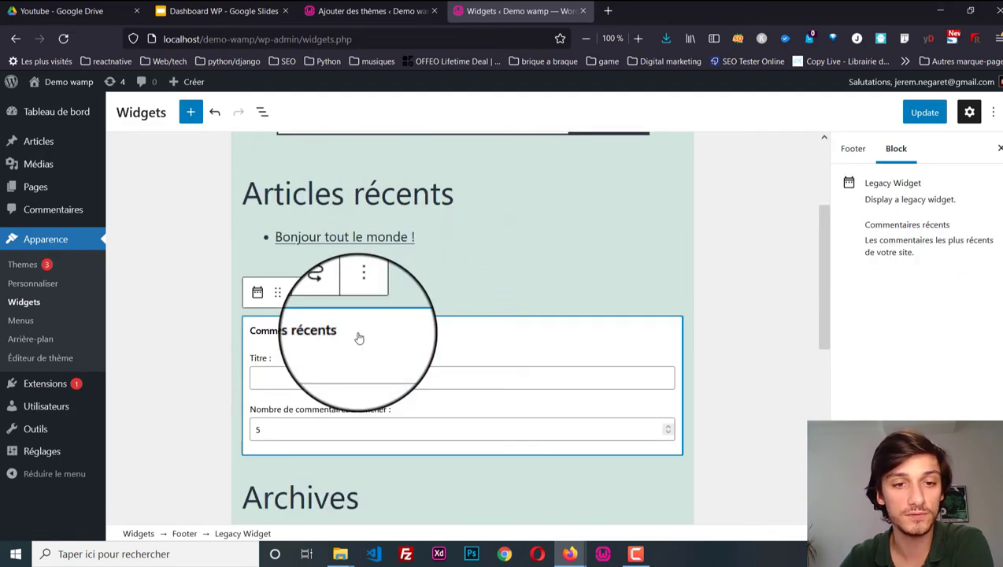
pyautogui.click(362, 298)
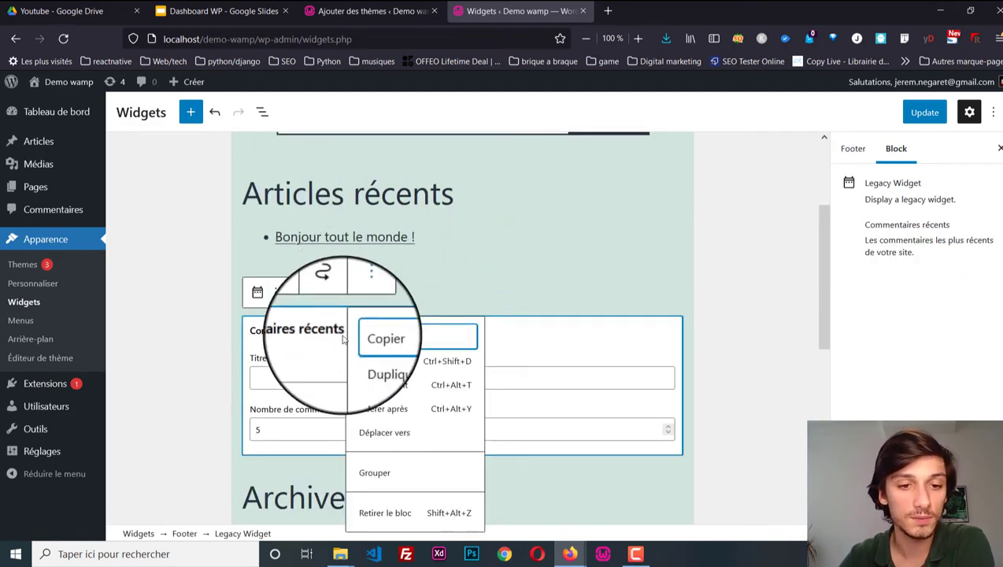
pyautogui.press('Escape')
pyautogui.scroll(-1, 433, 285)
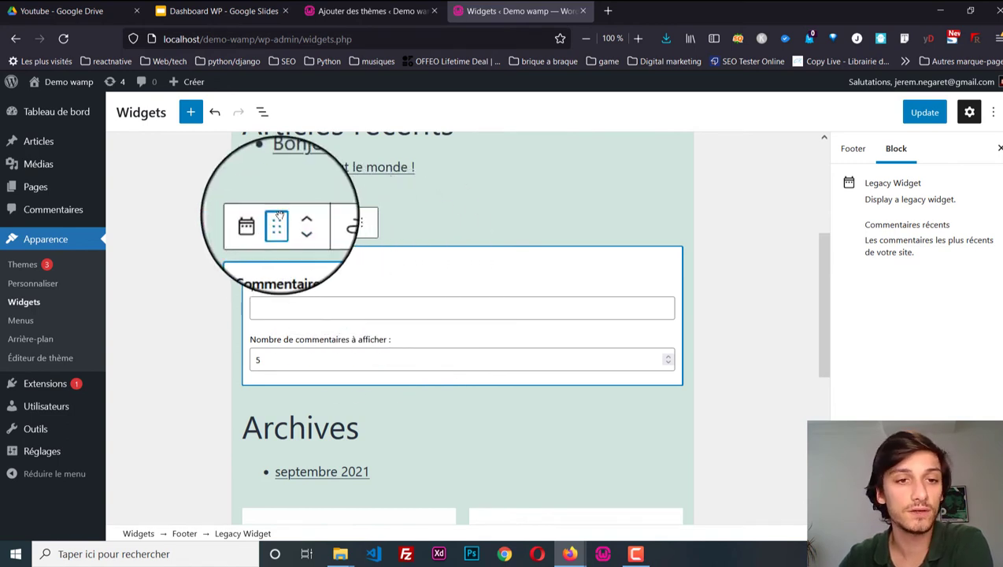
pyautogui.moveTo(277, 223); pyautogui.dragTo(365, 462)
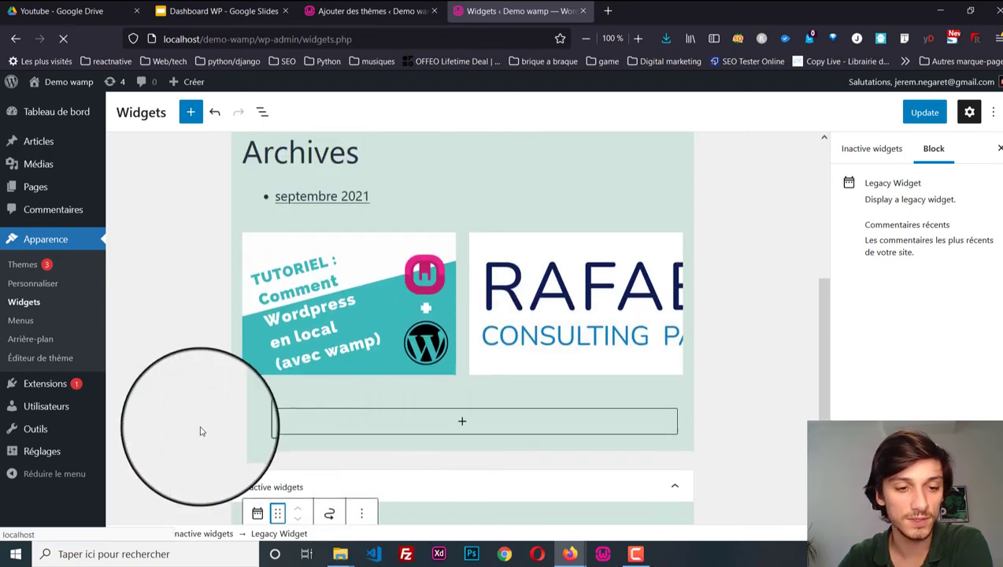
pyautogui.click(200, 431)
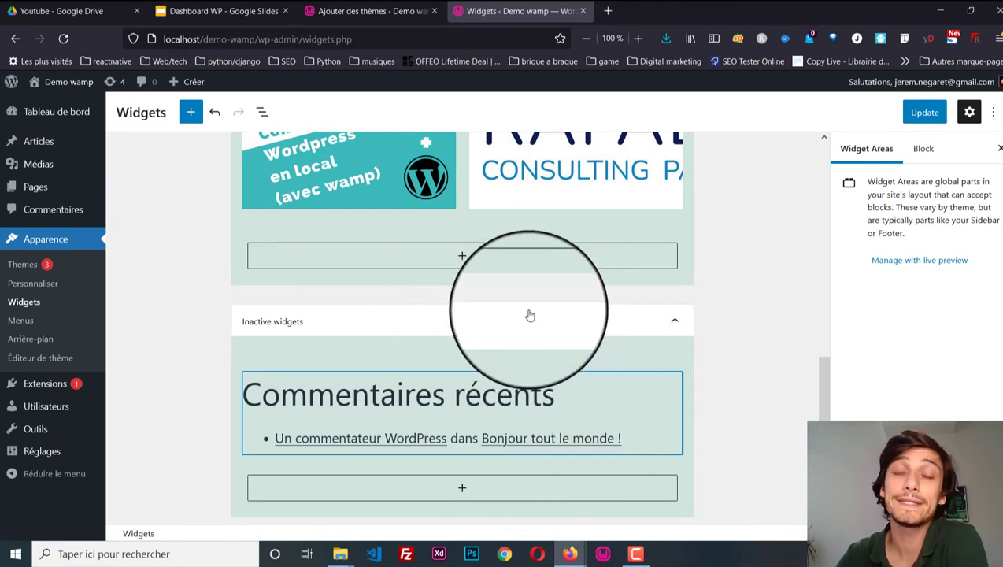
pyautogui.click(675, 320)
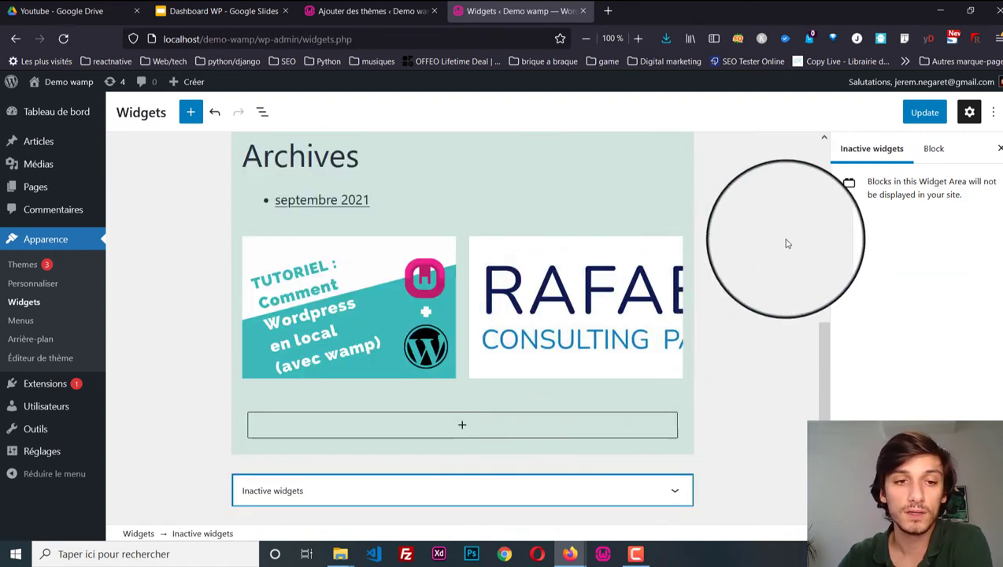
# Step: Save the widget changes and open the Demo wamp site in a new tab to check its footer
pyautogui.click(925, 112)
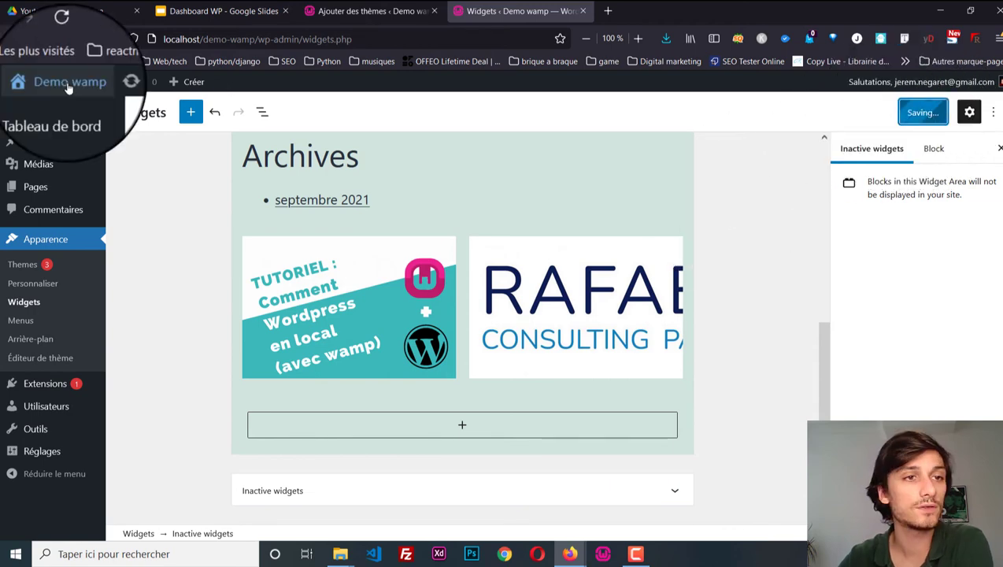
pyautogui.rightClick(69, 88)
pyautogui.click(85, 96)
pyautogui.click(634, 11)
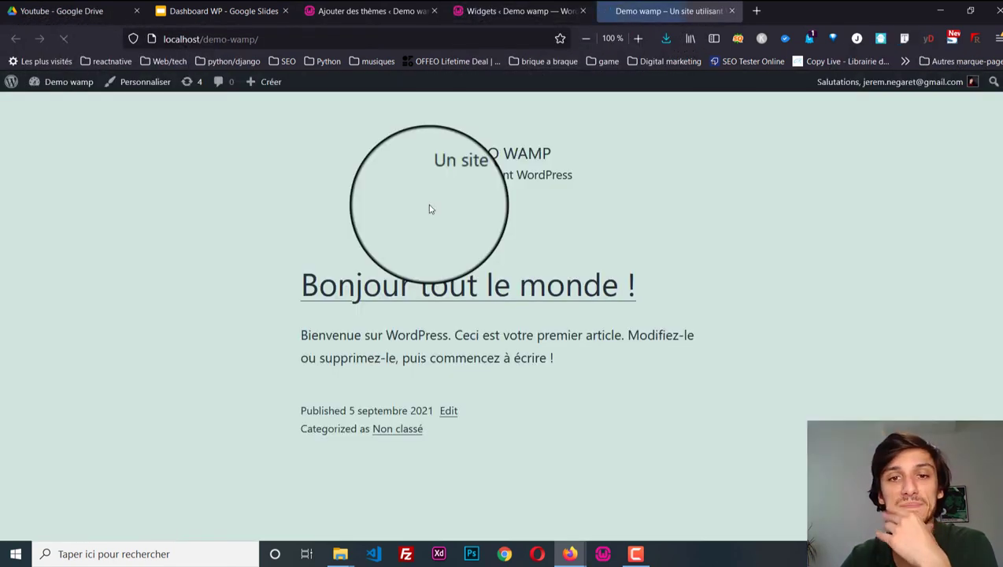
pyautogui.scroll(-6, 430, 209)
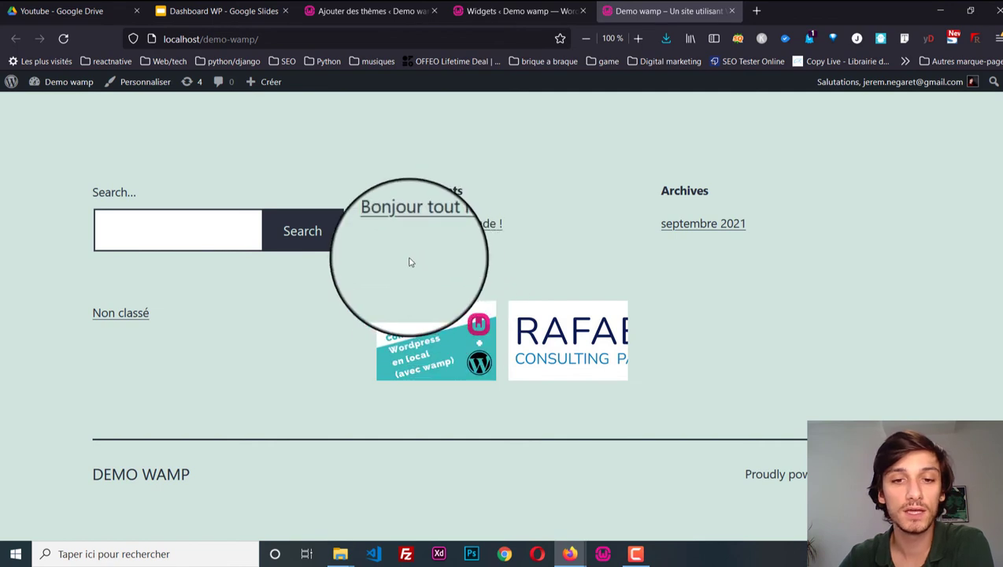
# Step: Create a menu named Menu demo for the Primary menu location and add the Page d'exemple page to it
pyautogui.click(559, 4)
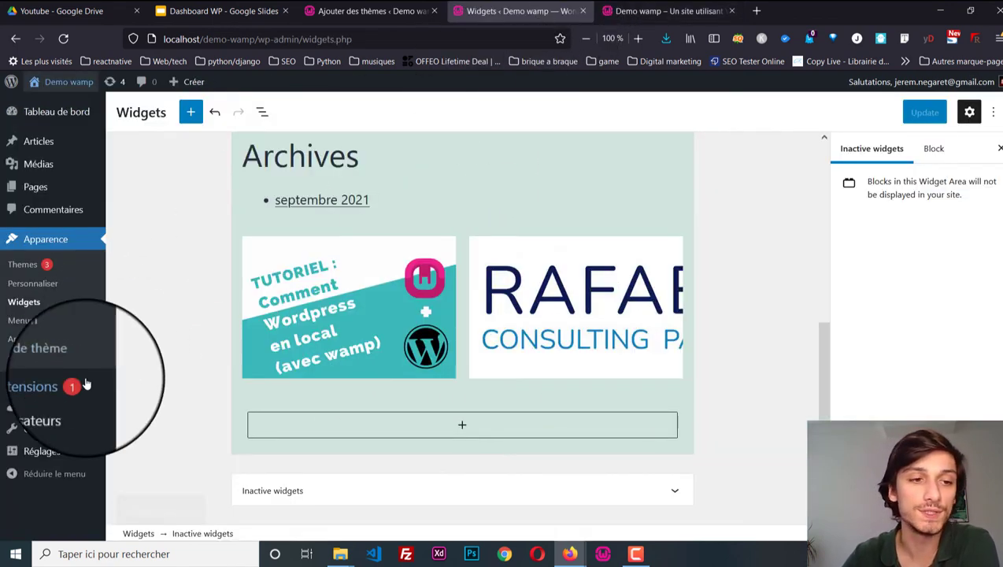
pyautogui.moveTo(87, 383)
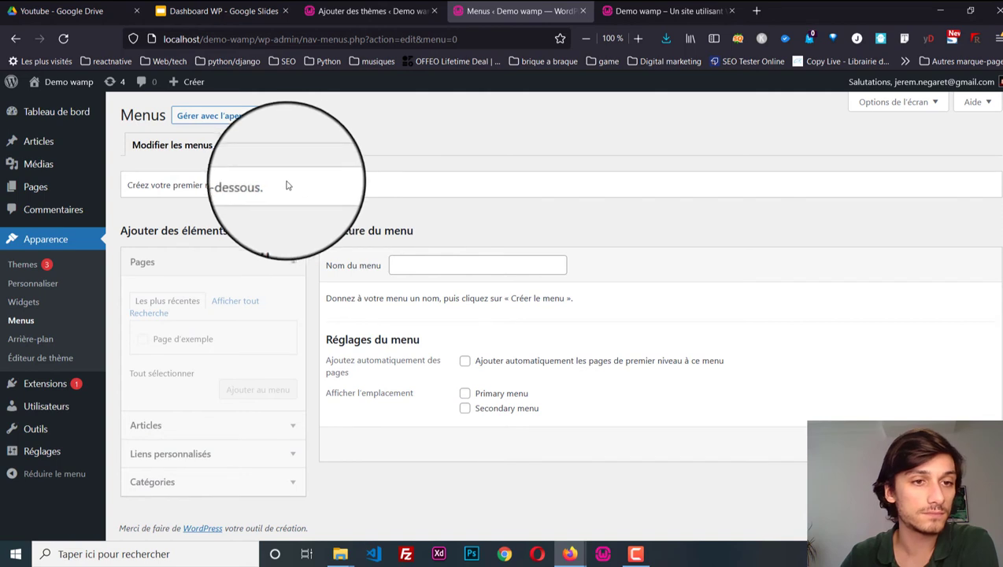
pyautogui.click(447, 265)
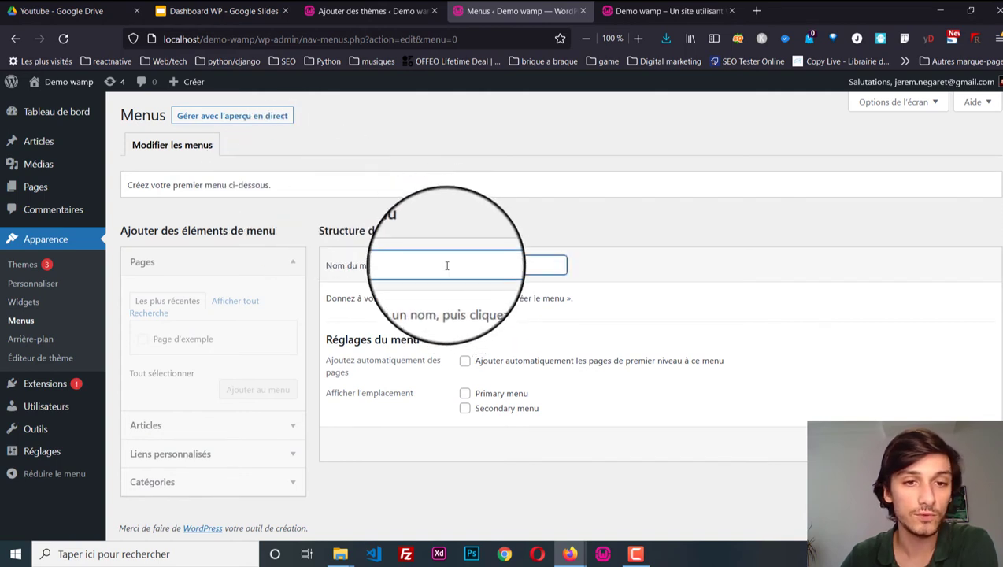
pyautogui.write('M')
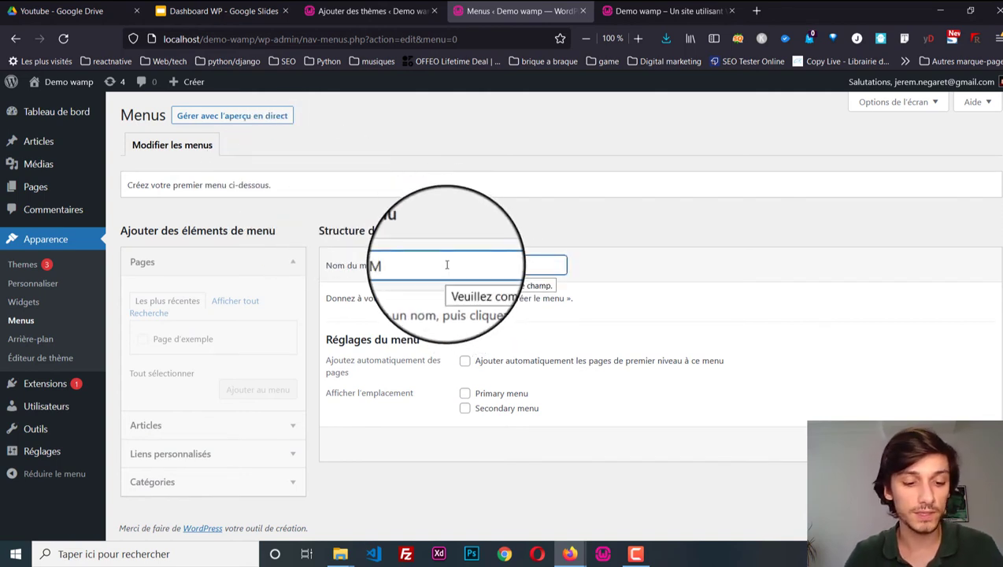
pyautogui.write('enu demo')
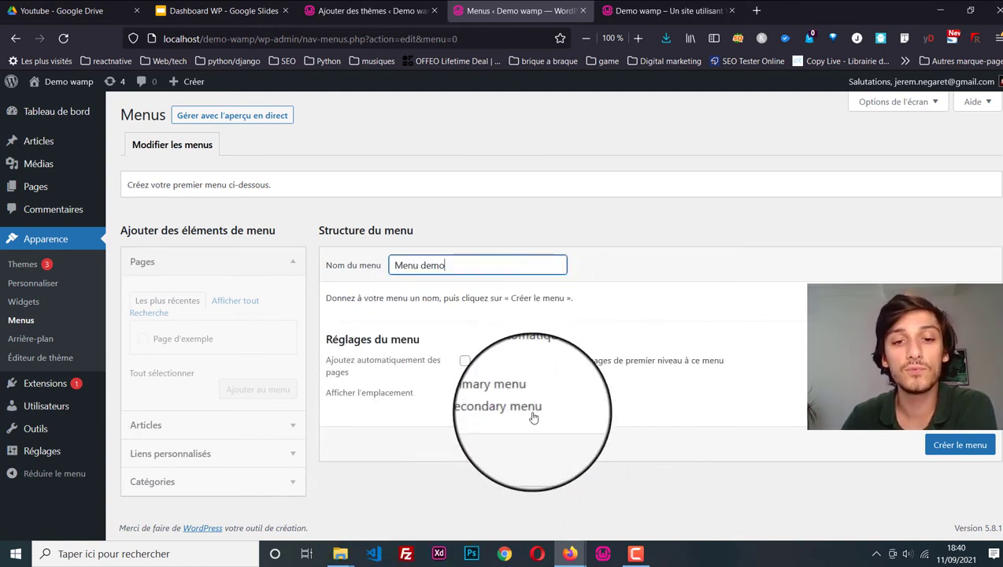
pyautogui.click(501, 393)
pyautogui.click(957, 443)
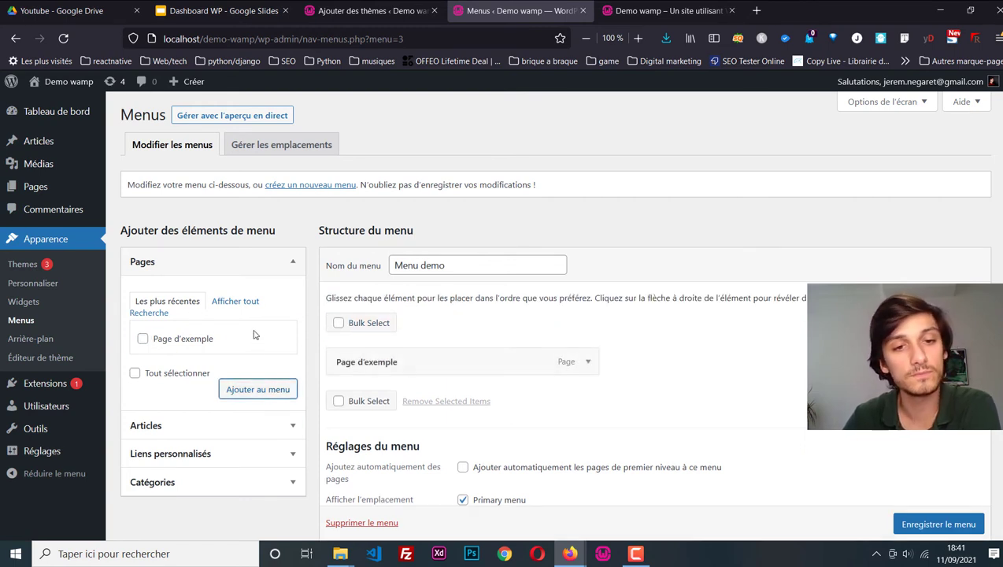
# Step: Add the Accueil page to Menu demo from the full page list and review the settings of both menu items
pyautogui.click(237, 304)
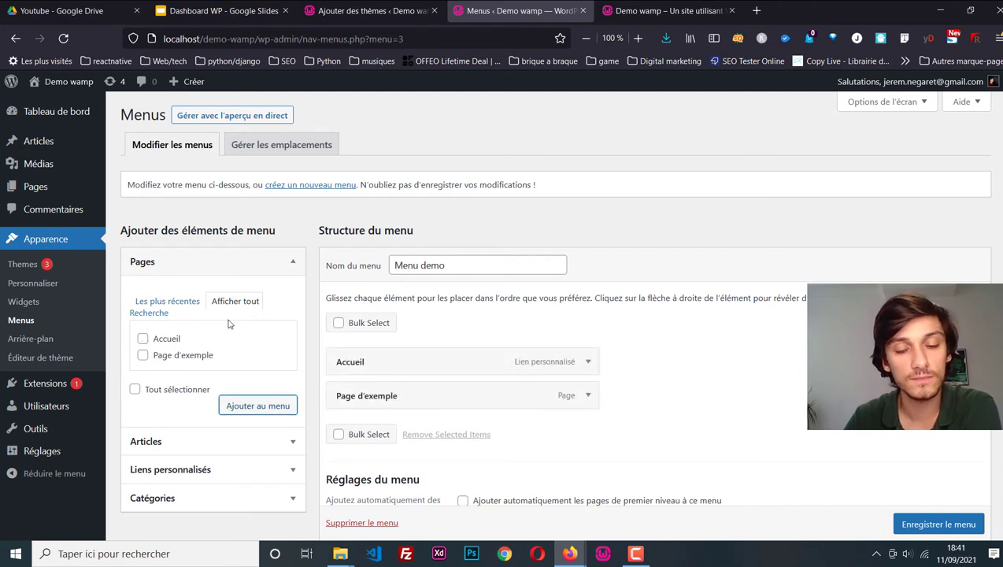
pyautogui.scroll(-3, 454, 334)
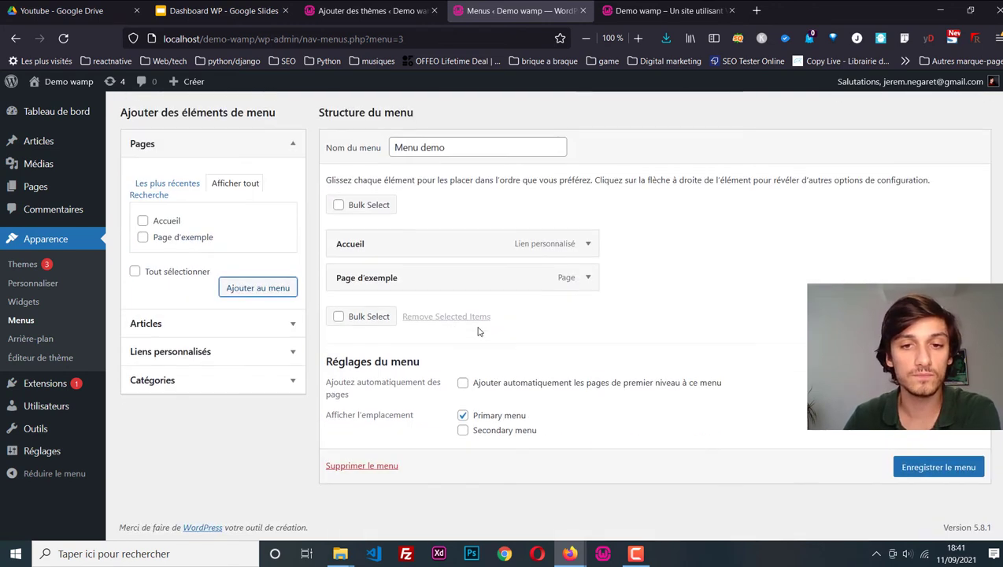
pyautogui.click(587, 246)
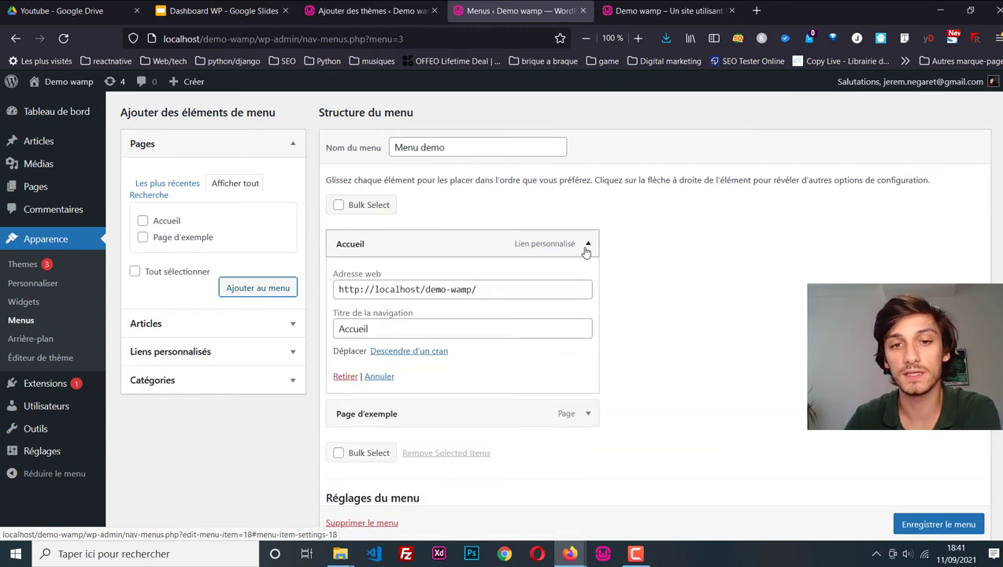
pyautogui.click(587, 247)
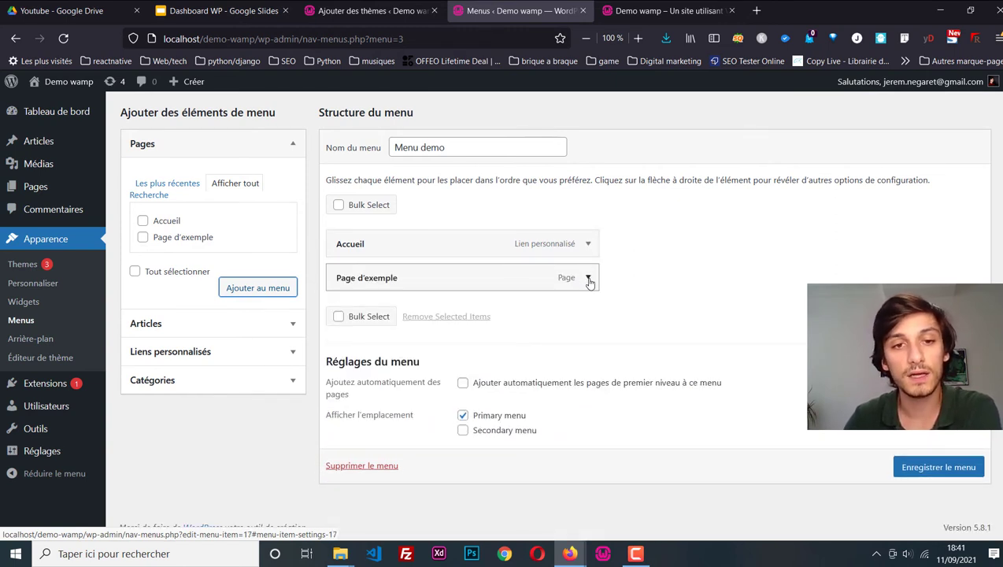
pyautogui.click(588, 280)
pyautogui.click(588, 280)
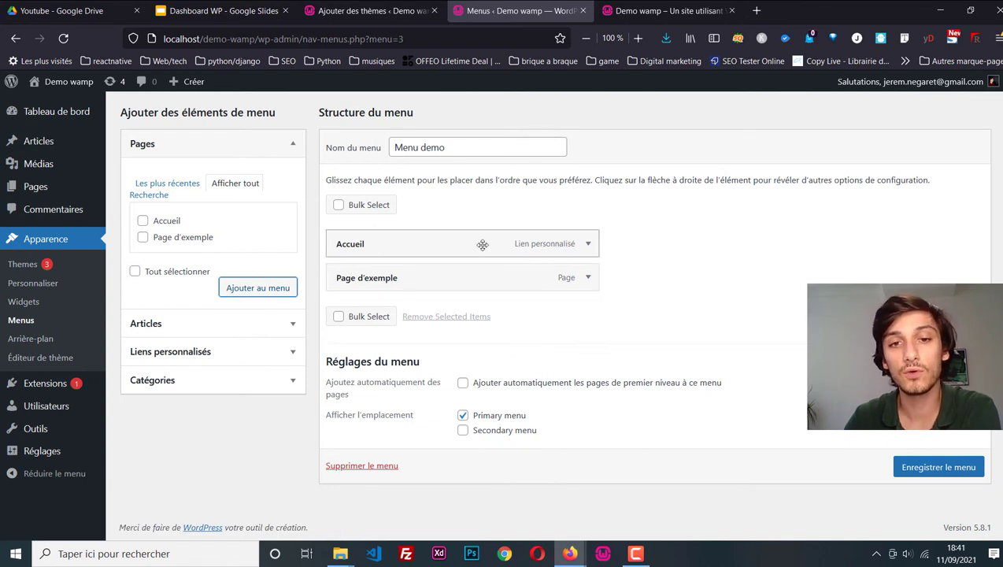
# Step: Nest Accueil as a sub-item under Page d'exemple and save Menu demo
pyautogui.moveTo(413, 281); pyautogui.dragTo(424, 311)
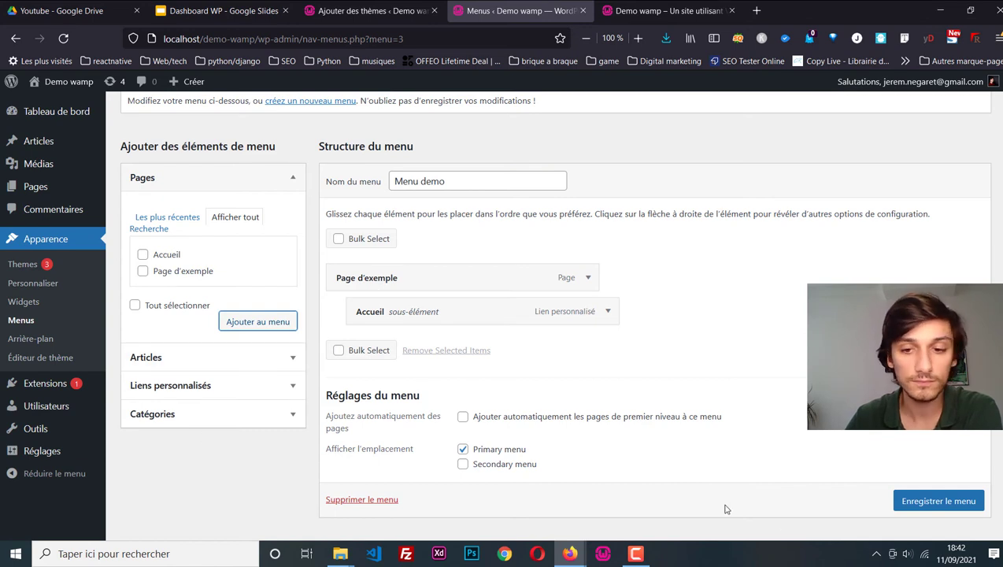
pyautogui.click(947, 507)
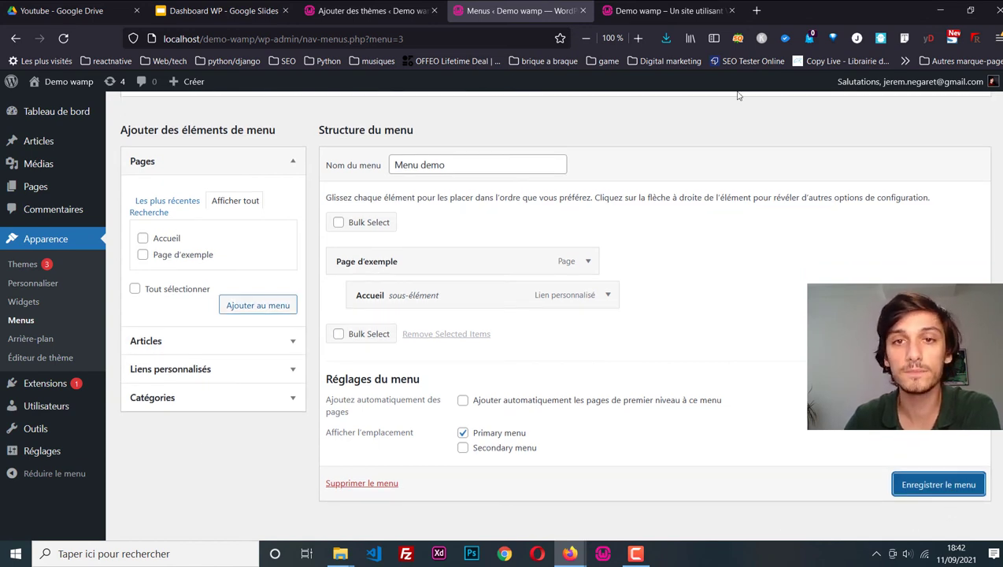
pyautogui.click(943, 483)
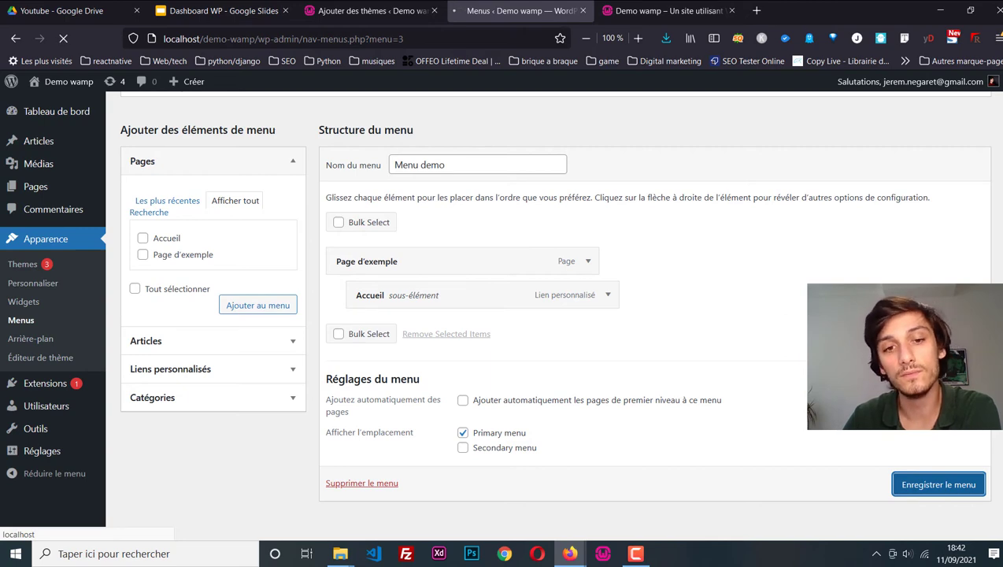
# Step: Reload the Demo wamp site and check how the menu appears in its header
pyautogui.hotkey('ctrl', 'Tab')
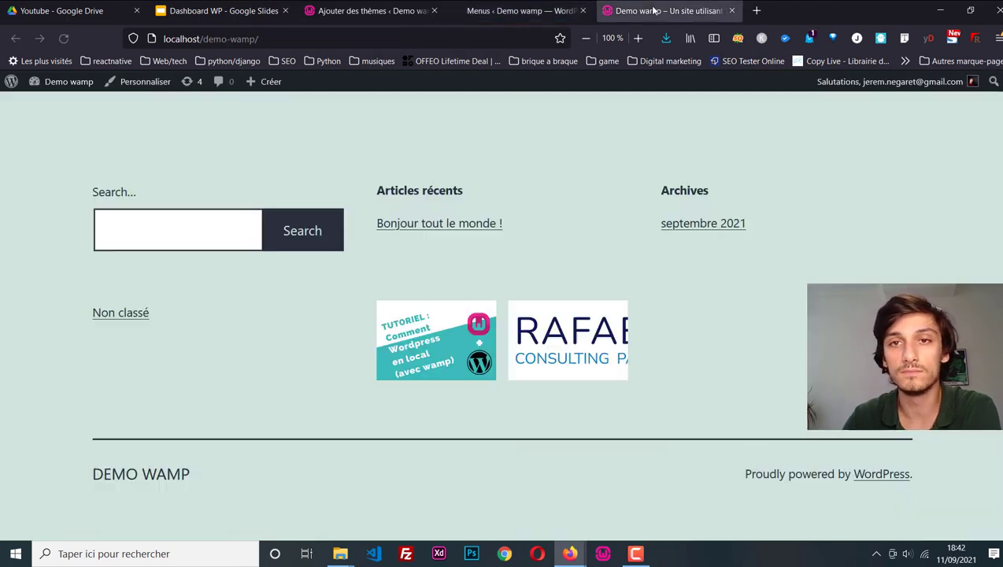
pyautogui.press('F5')
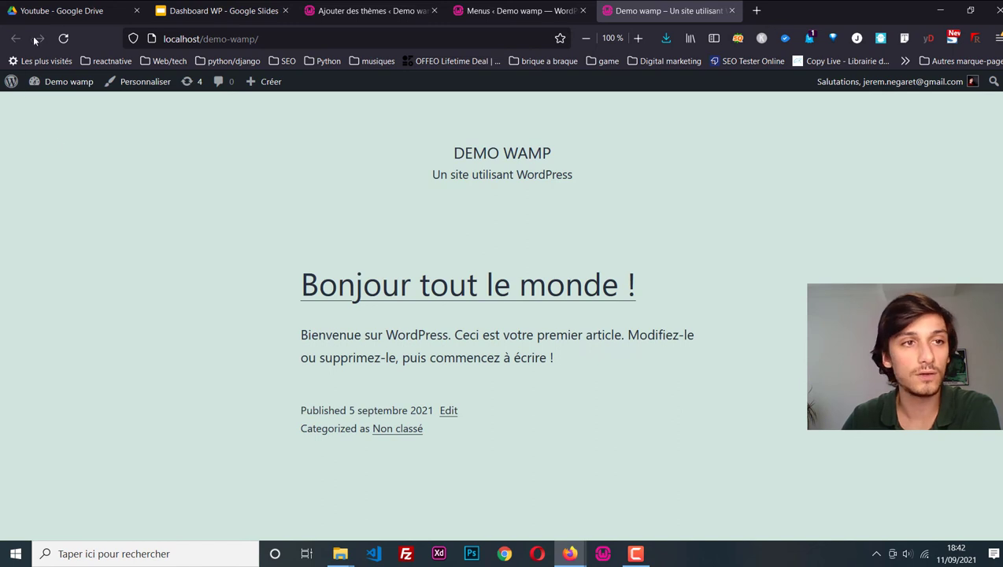
pyautogui.click(67, 40)
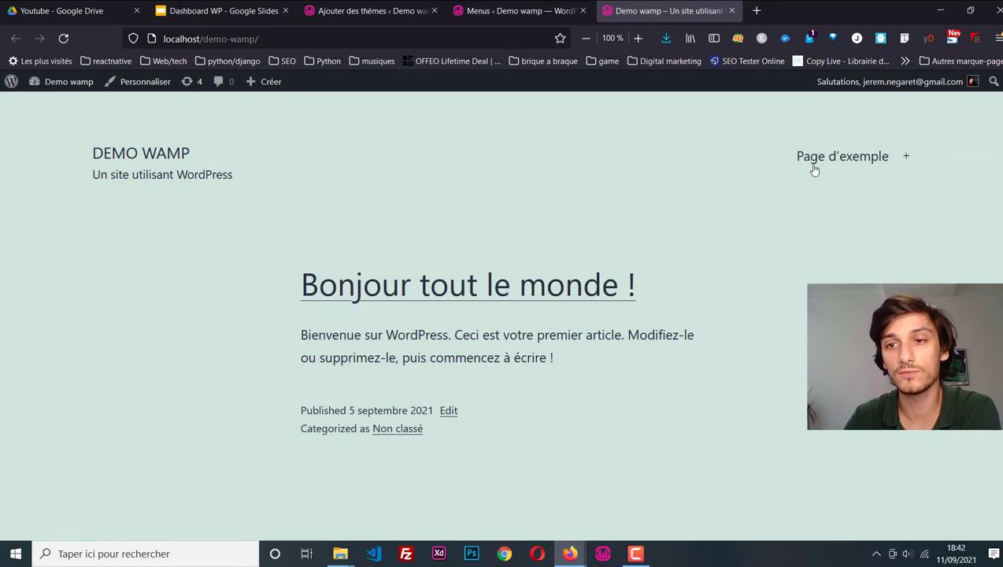
# Step: Return to the menu editor and review the Articles, Liens personnalisés and Catégories sources for menu items
pyautogui.click(516, 10)
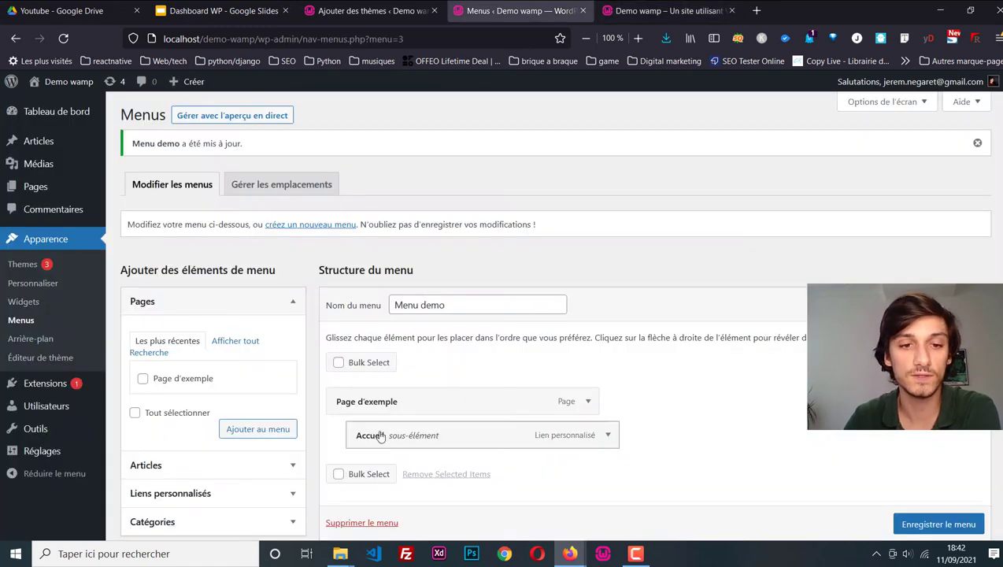
pyautogui.scroll(-3, 375, 442)
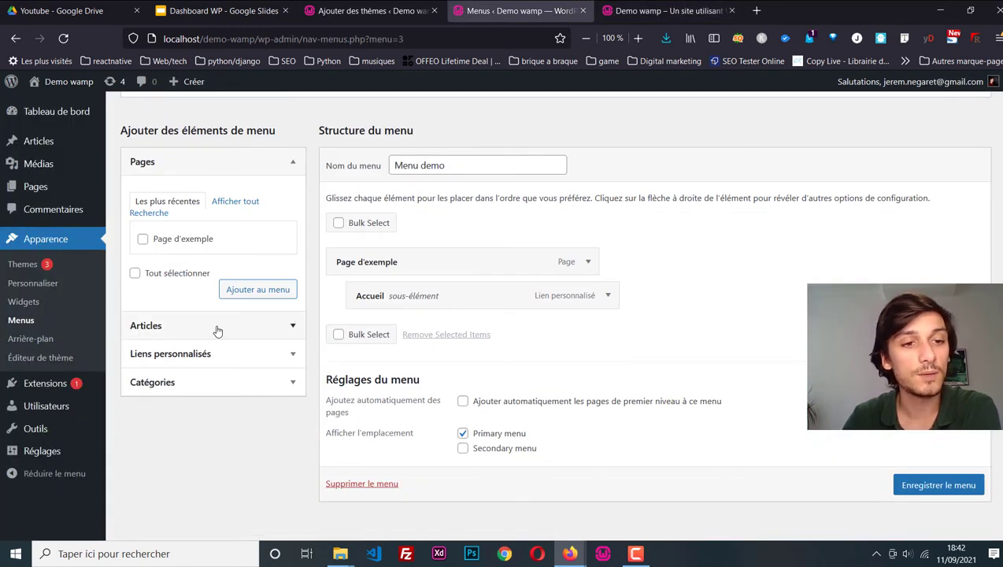
pyautogui.click(217, 329)
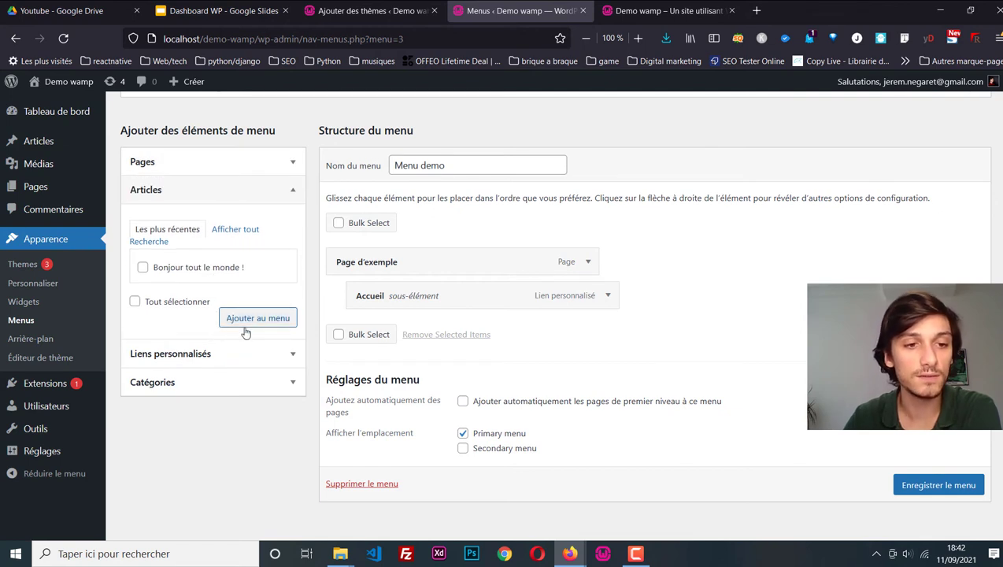
pyautogui.click(260, 353)
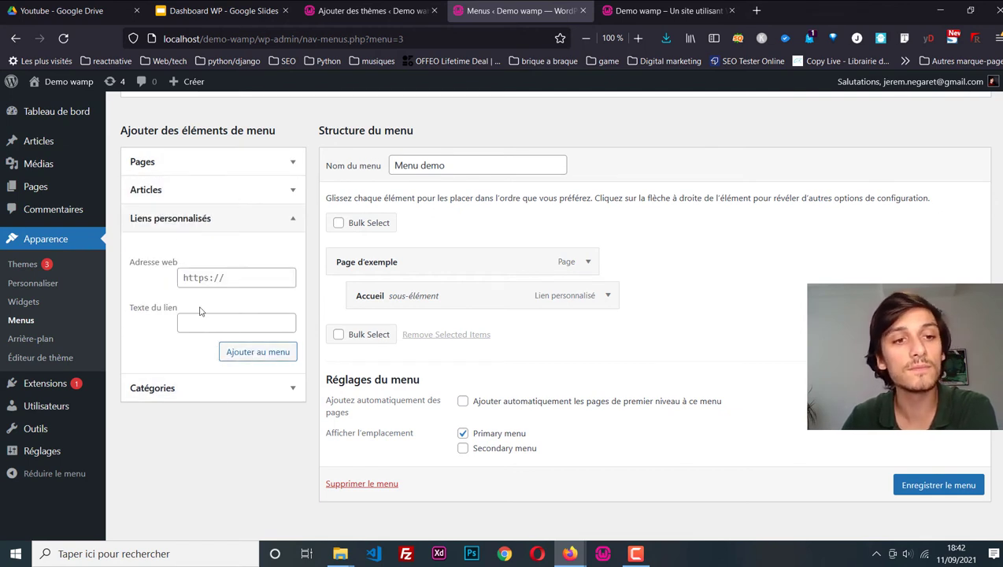
pyautogui.click(195, 391)
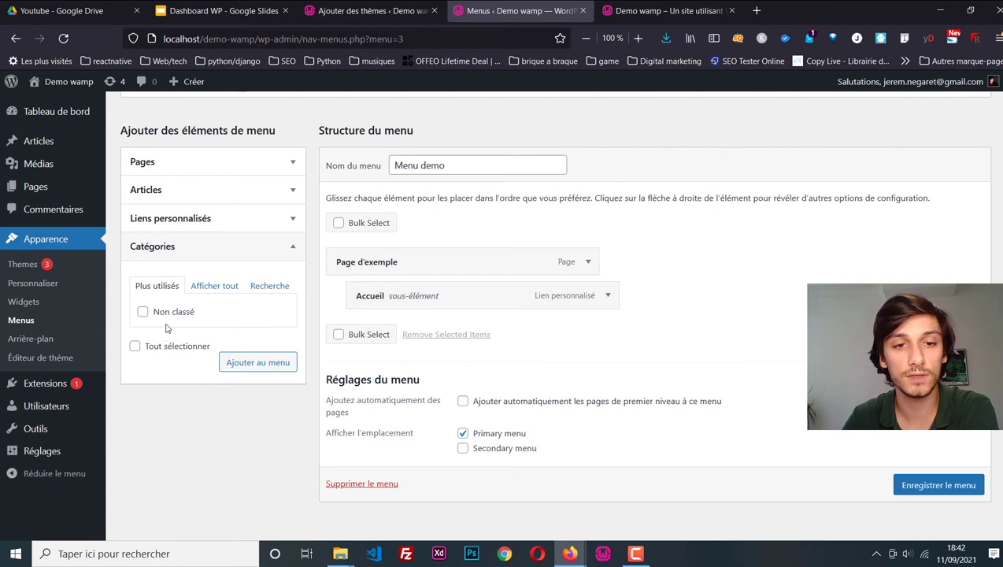
pyautogui.click(170, 218)
pyautogui.click(231, 278)
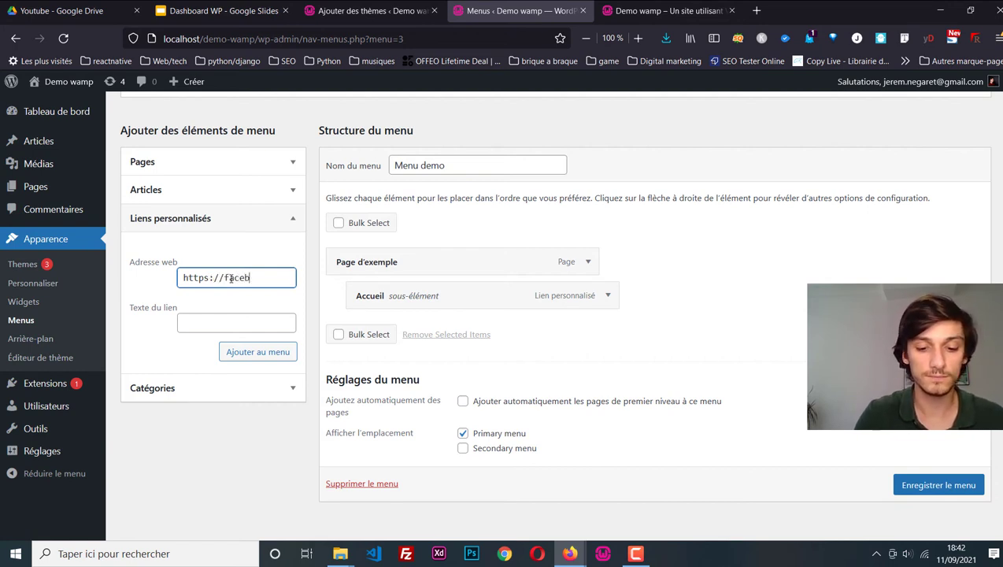
pyautogui.press('Tab')
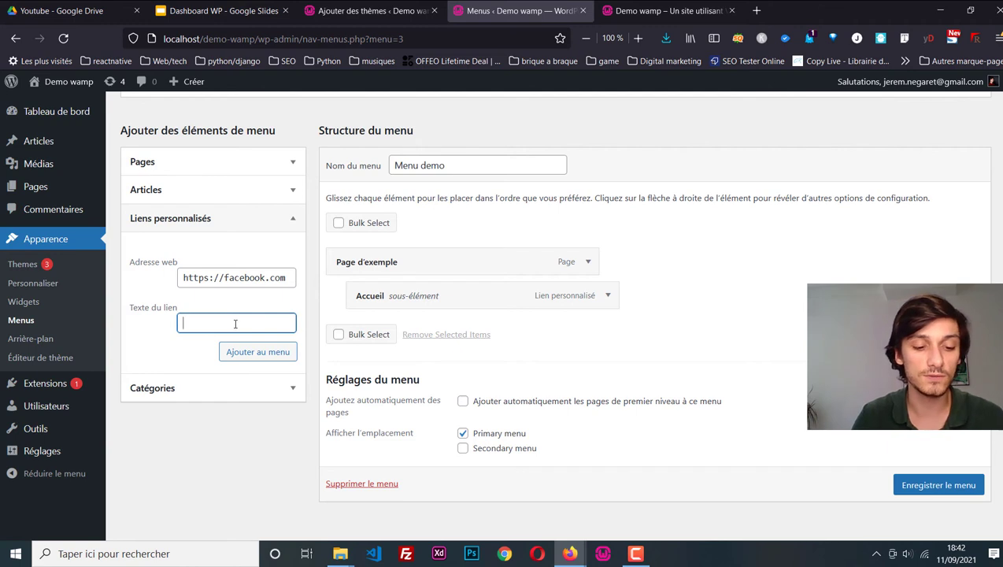
pyautogui.click(267, 354)
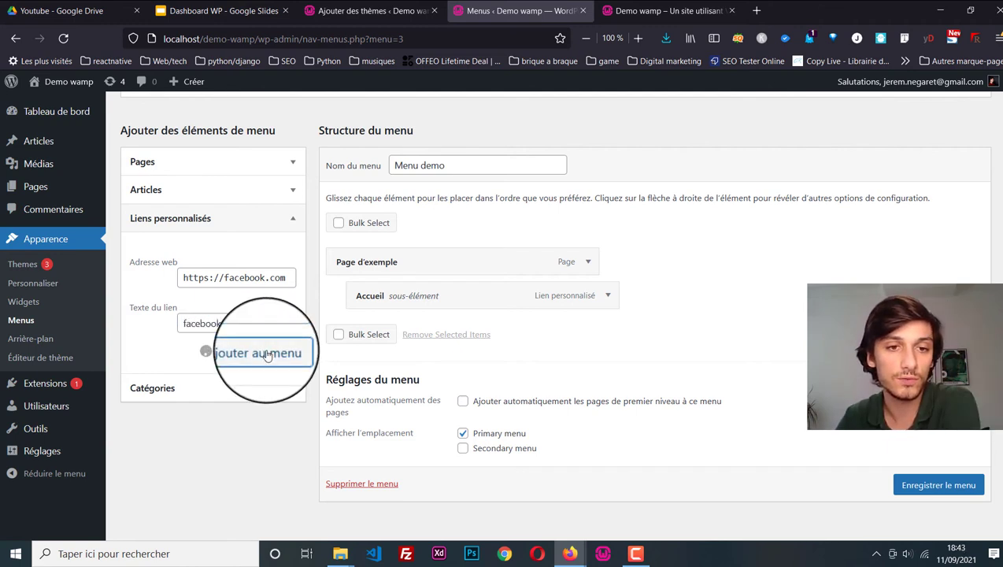
# Step: Move Accueil out from under Page d'exemple and remove both items from Menu demo
pyautogui.moveTo(607, 293); pyautogui.dragTo(578, 292)
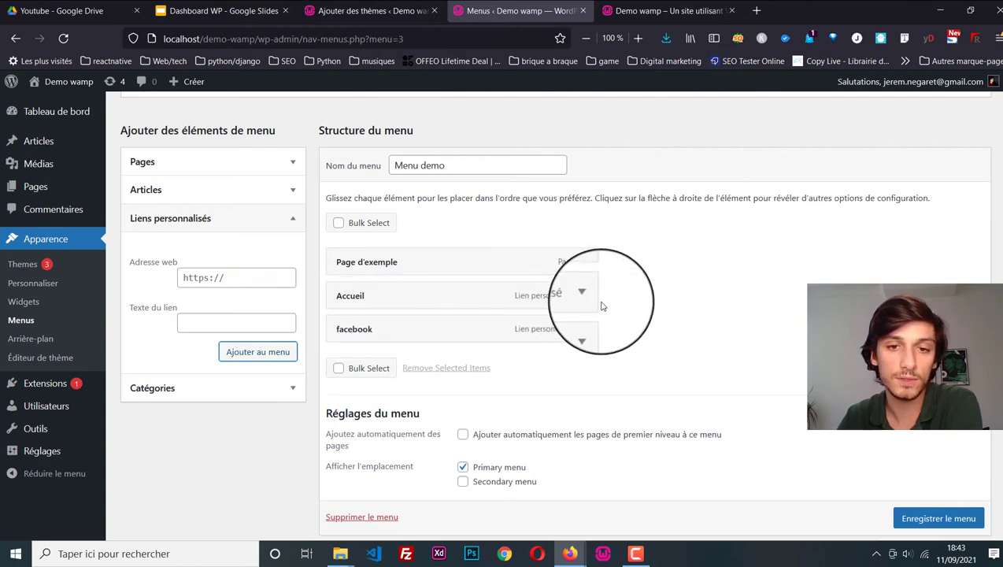
pyautogui.click(587, 295)
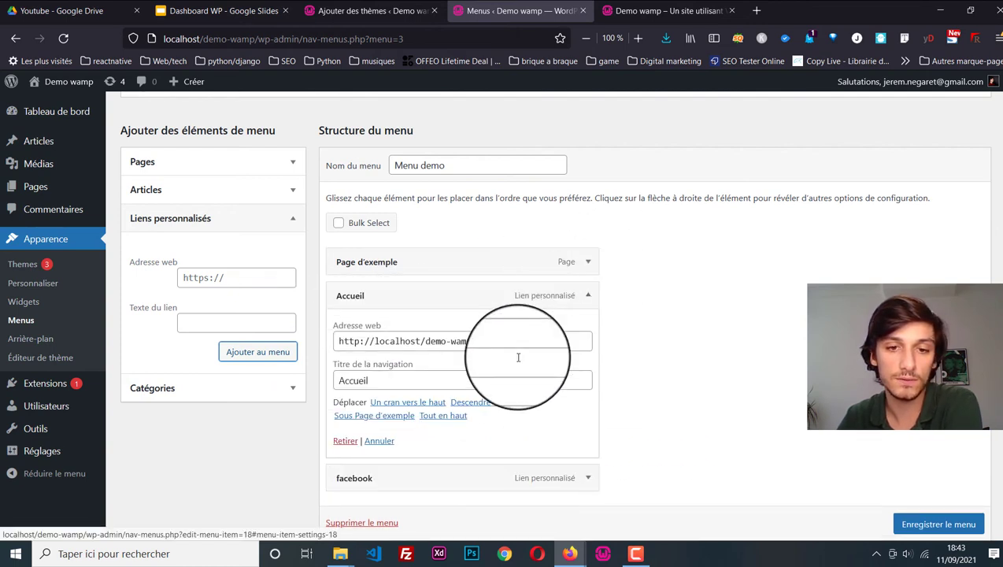
pyautogui.click(351, 443)
pyautogui.click(589, 263)
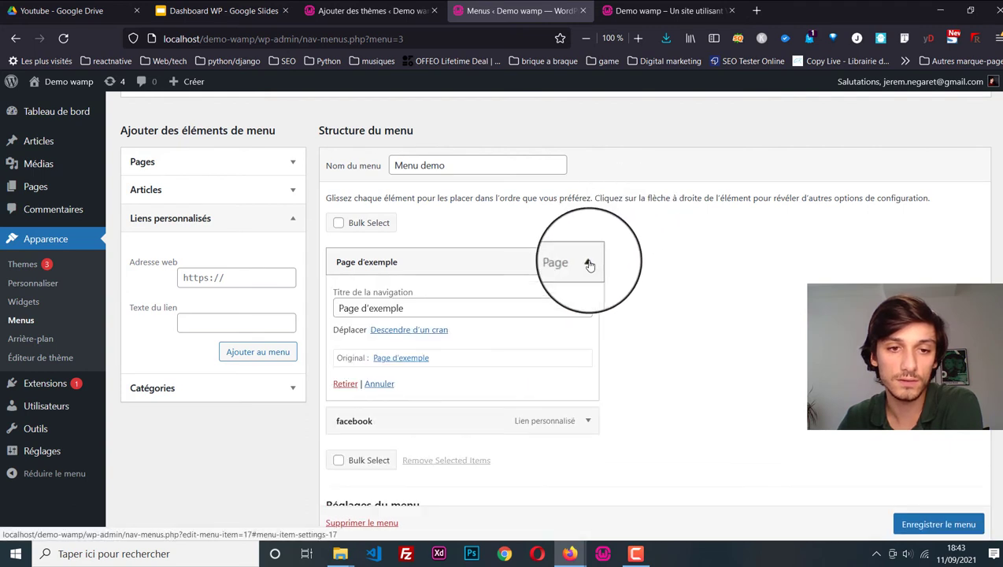
pyautogui.click(347, 384)
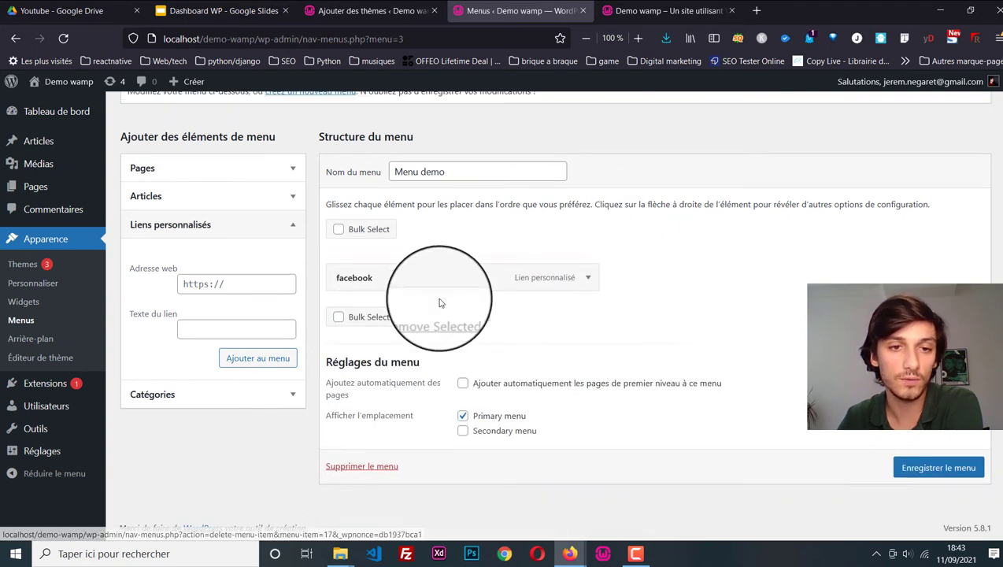
# Step: Switch Menu demo from the Primary to the Secondary menu location, save it and check the site's footer
pyautogui.click(463, 432)
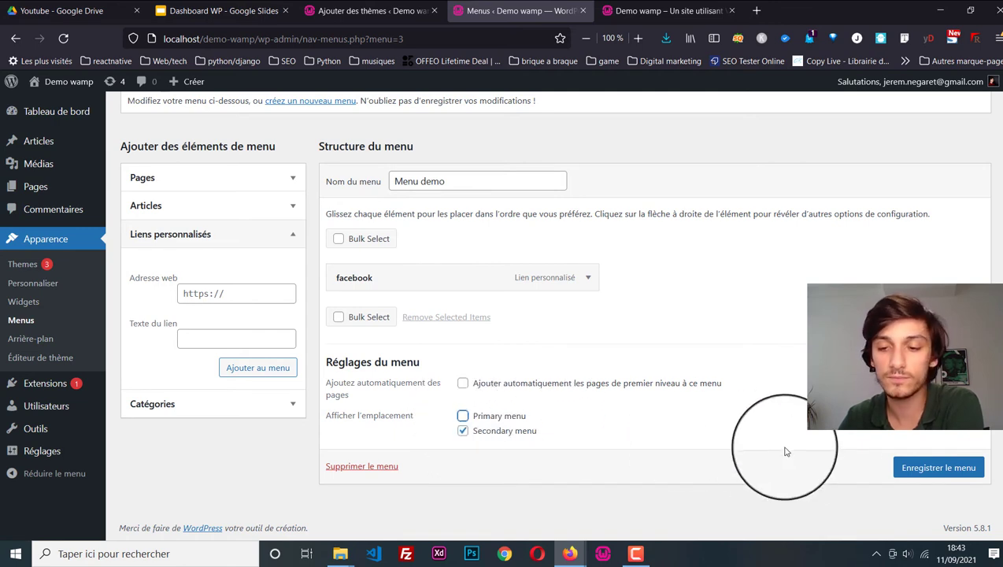
pyautogui.click(937, 468)
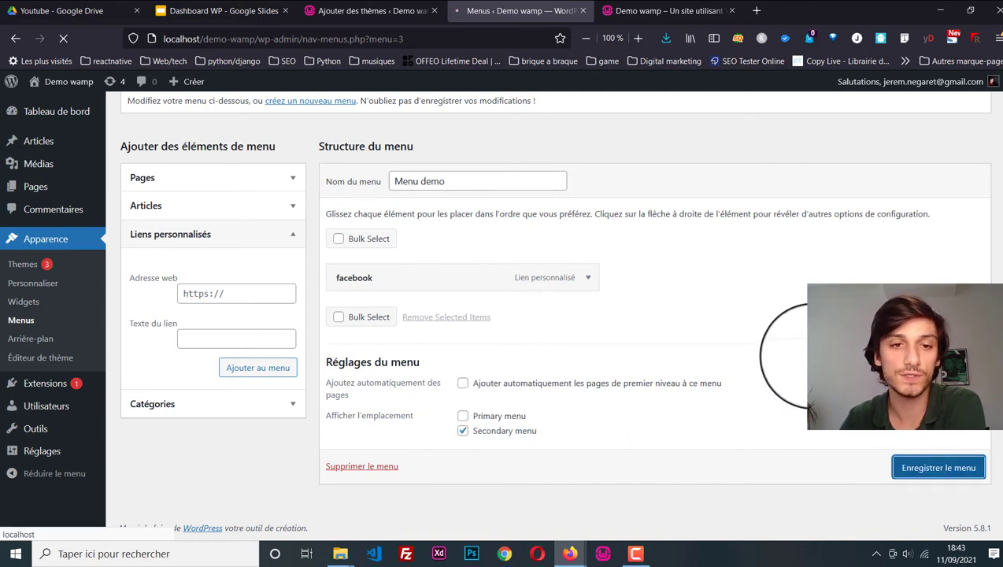
pyautogui.hotkey('ctrl', 'Tab')
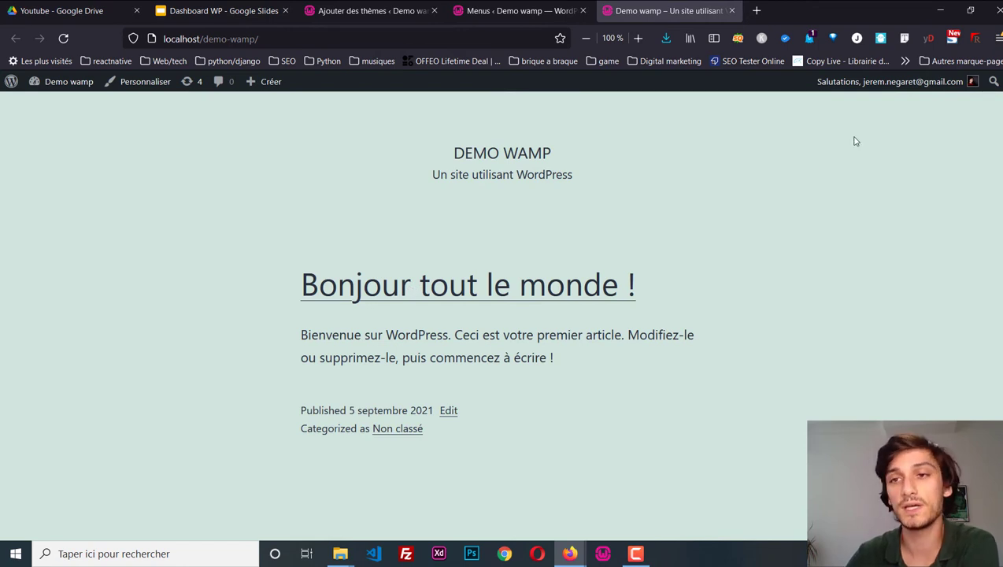
pyautogui.scroll(-3, 694, 219)
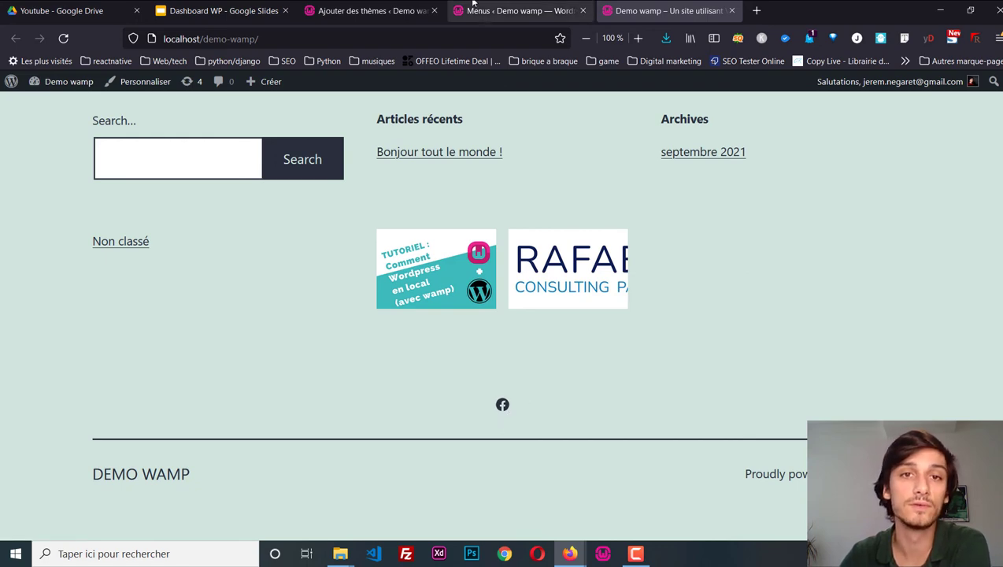
# Step: Add a custom link to Menu demo with the address https/twitter.com and the link text twitter, and save the menu
pyautogui.click(516, 11)
pyautogui.scroll(-3, 515, 415)
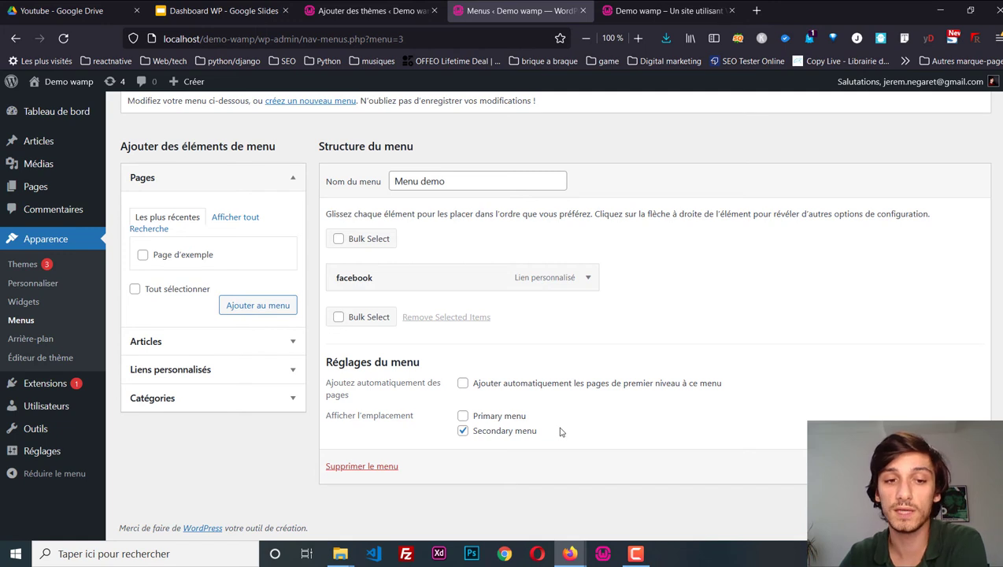
pyautogui.click(293, 372)
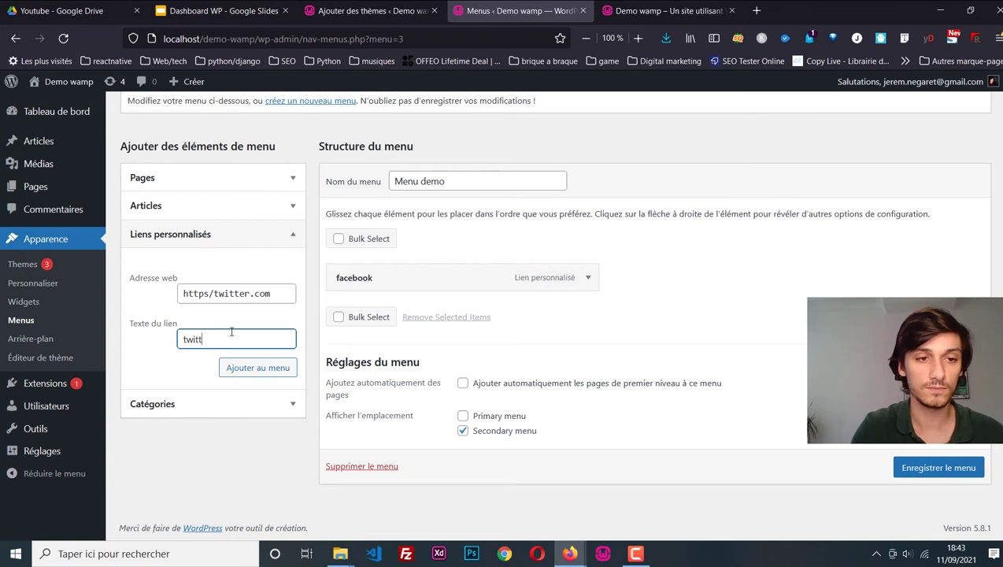
pyautogui.write('er')
pyautogui.click(257, 370)
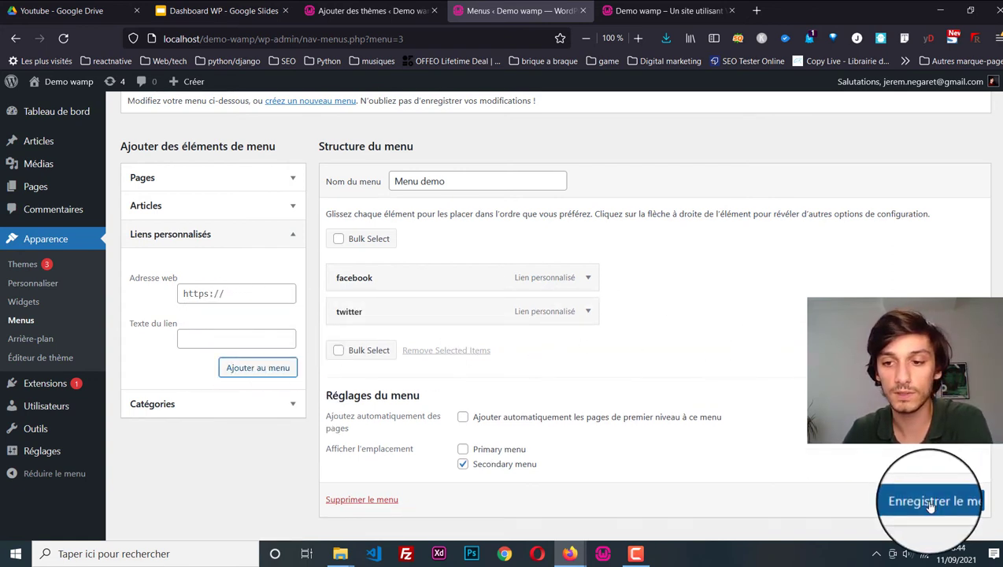
pyautogui.scroll(-1, 931, 507)
pyautogui.click(930, 477)
# Step: Reload the site to check the social links in its footer, and review the saved Menu demo structure and settings
pyautogui.hotkey('ctrl', 'Tab')
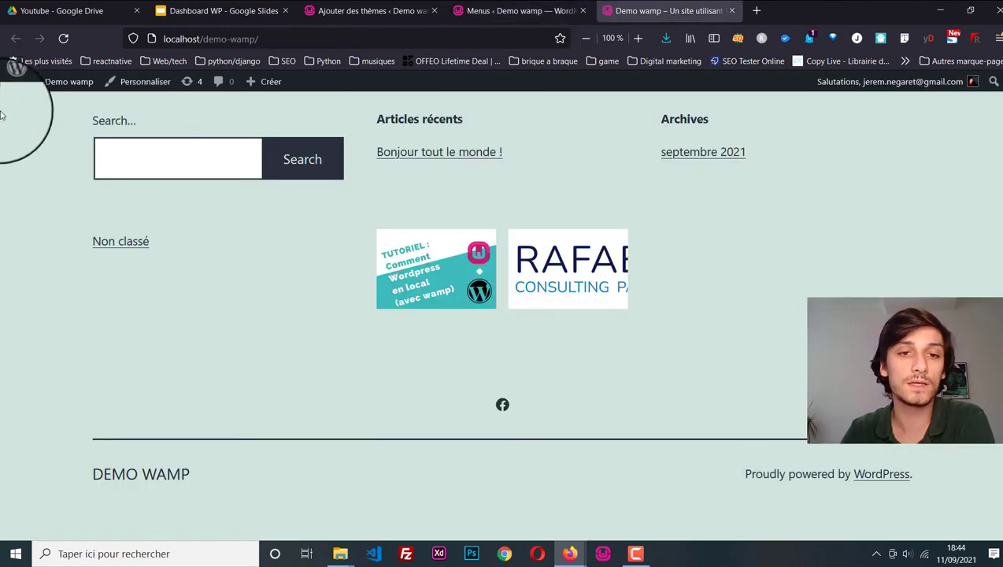
pyautogui.click(63, 38)
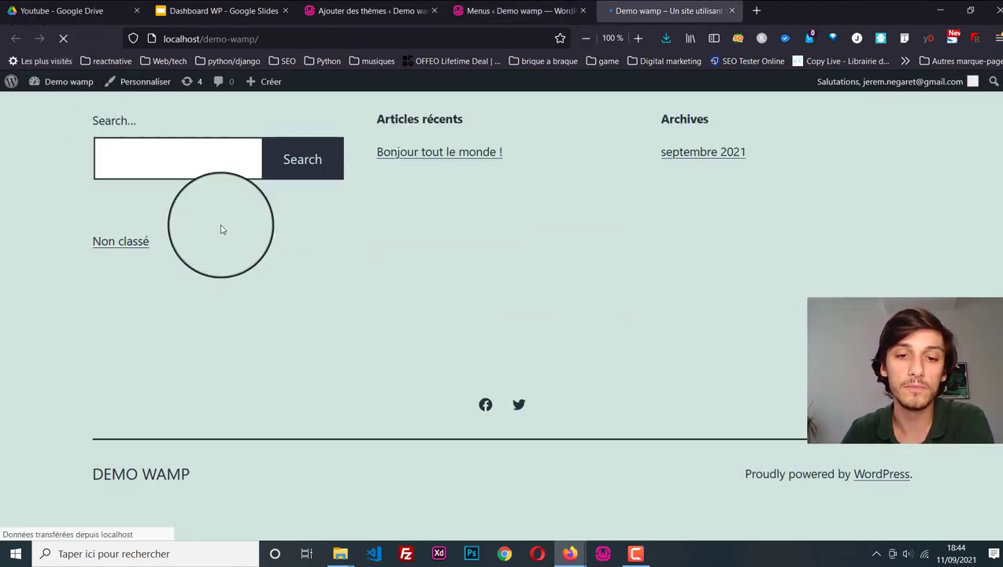
pyautogui.click(520, 11)
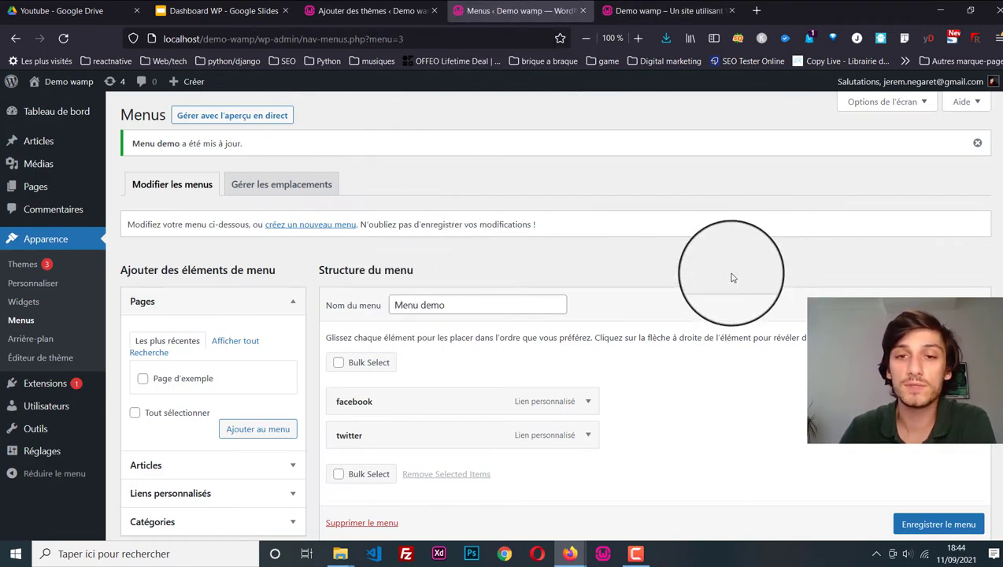
pyautogui.scroll(-2, 732, 280)
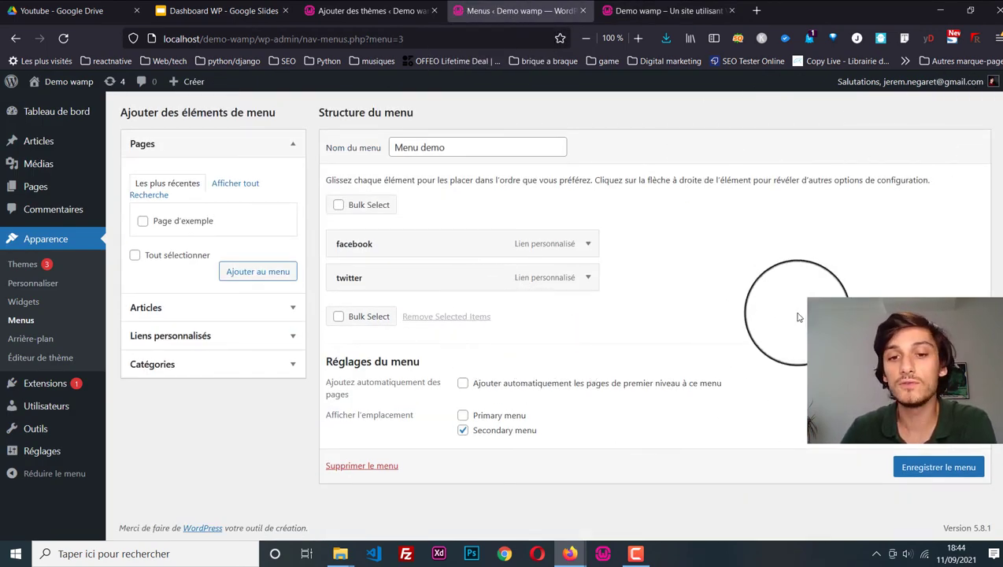
pyautogui.scroll(2, 792, 311)
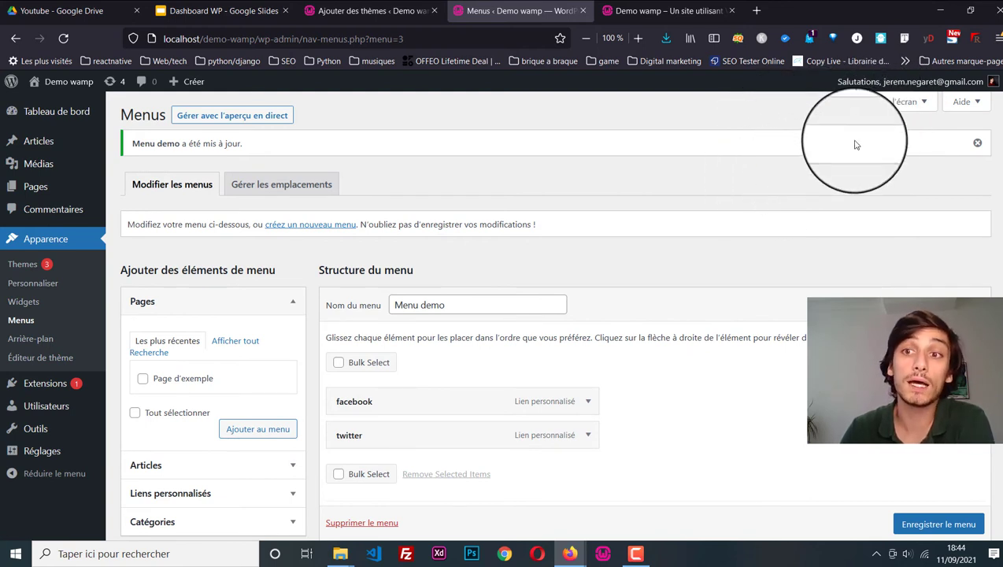
# Step: Enable the Cible du lien advanced menu property, set the facebook item to open in a new tab and save Menu demo
pyautogui.click(882, 103)
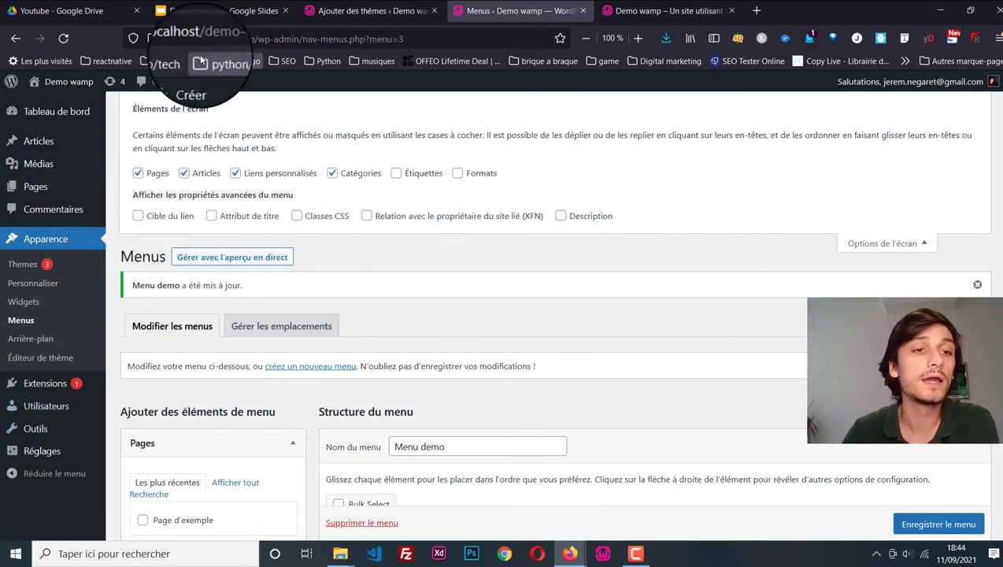
pyautogui.click(178, 216)
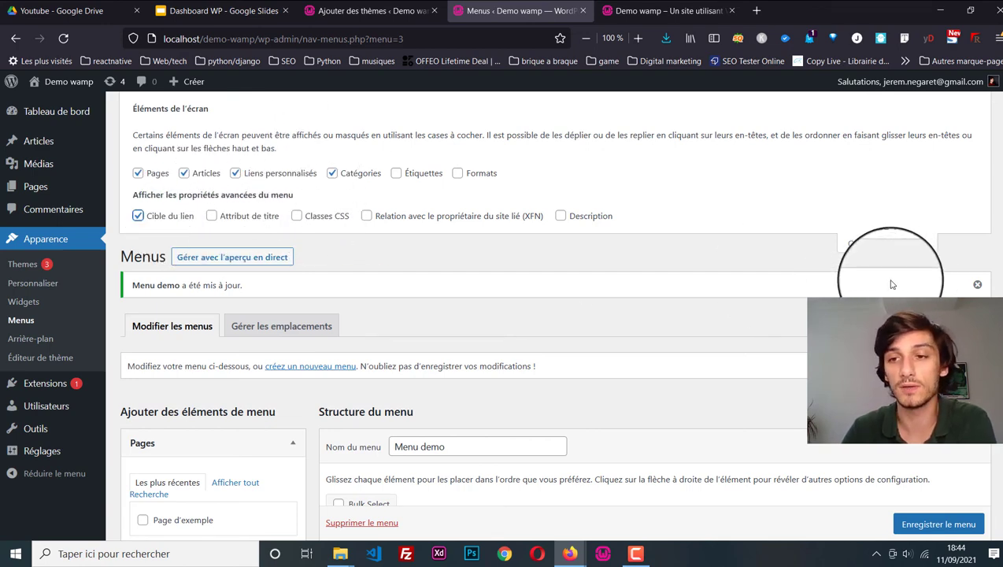
pyautogui.click(871, 244)
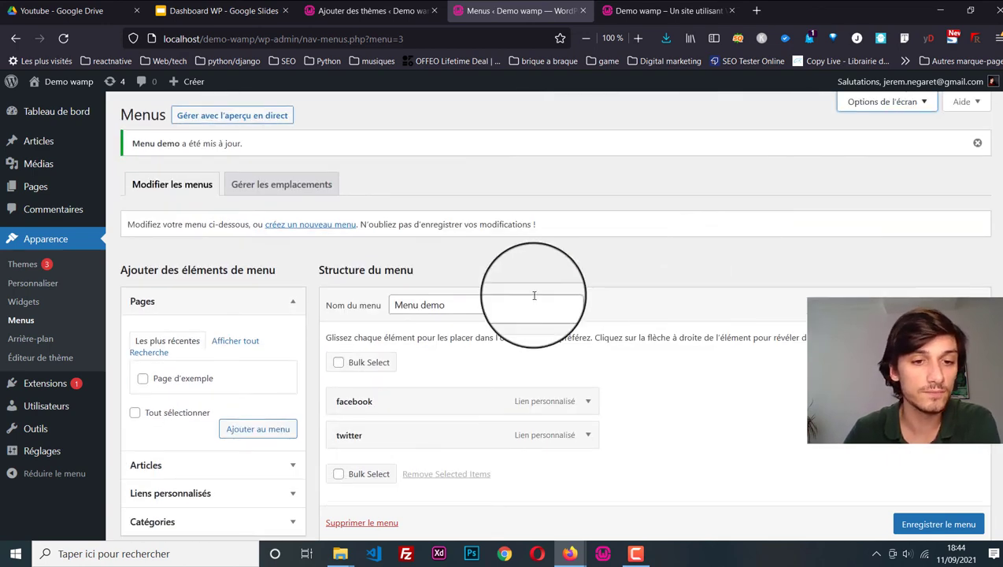
pyautogui.scroll(-3, 534, 295)
pyautogui.click(587, 260)
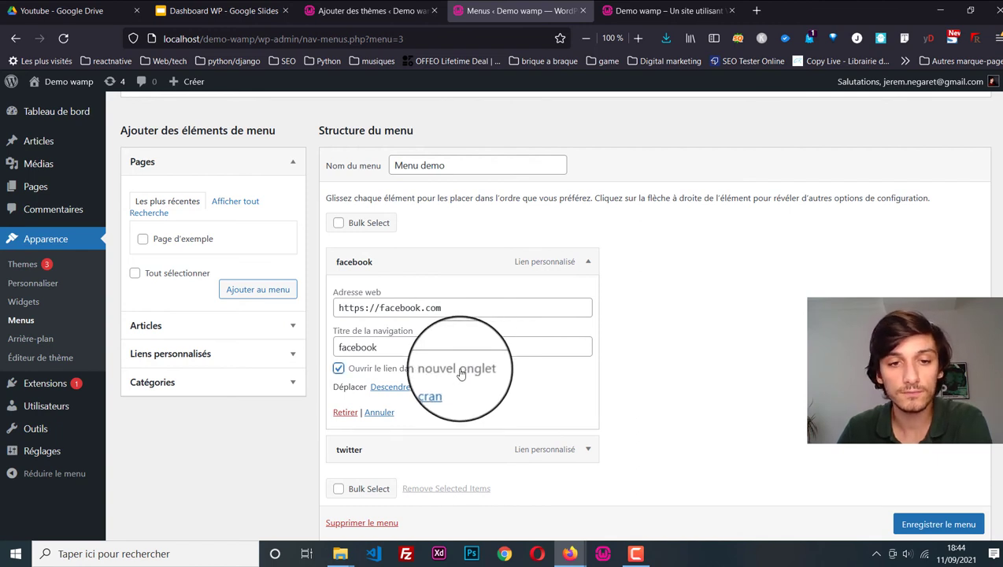
pyautogui.click(938, 524)
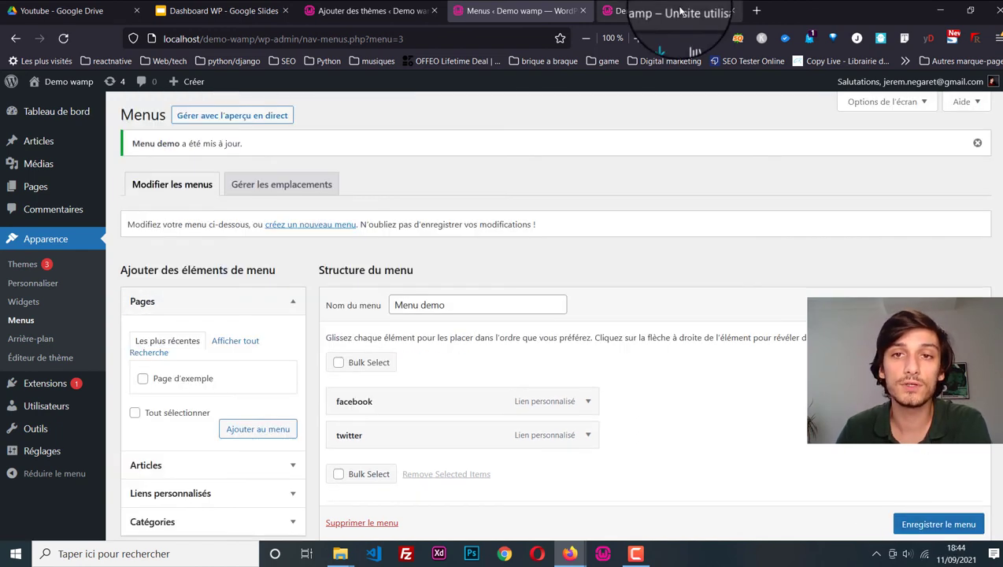
# Step: Reload the site, test the facebook and twitter footer links, and close the test pages to return to the menu editor
pyautogui.click(693, 11)
pyautogui.click(65, 42)
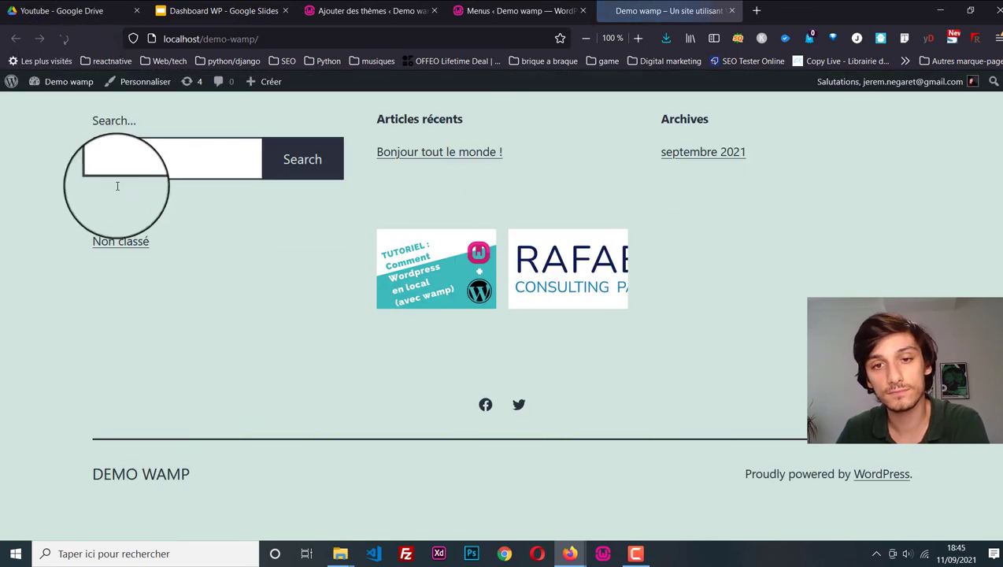
pyautogui.click(488, 414)
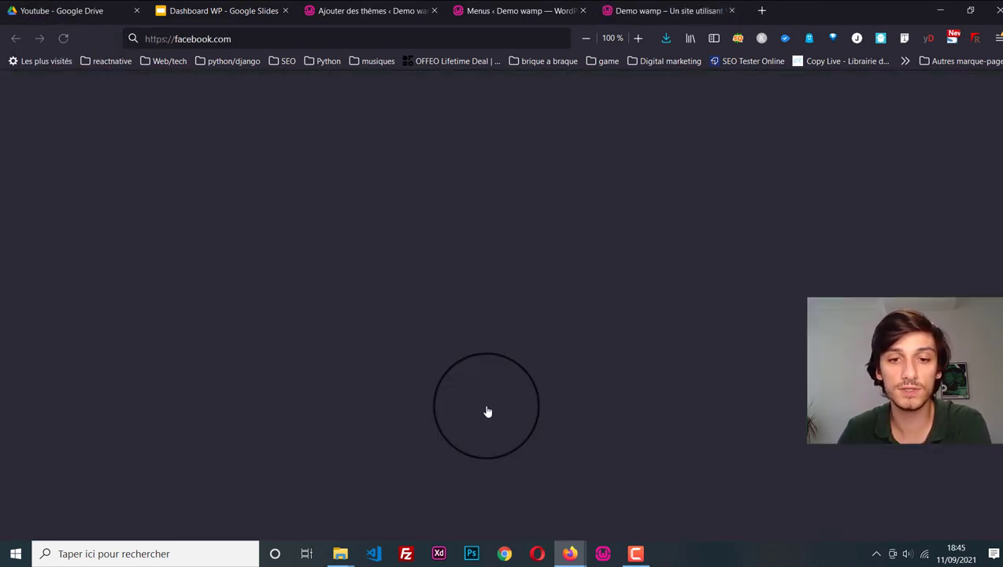
pyautogui.click(653, 10)
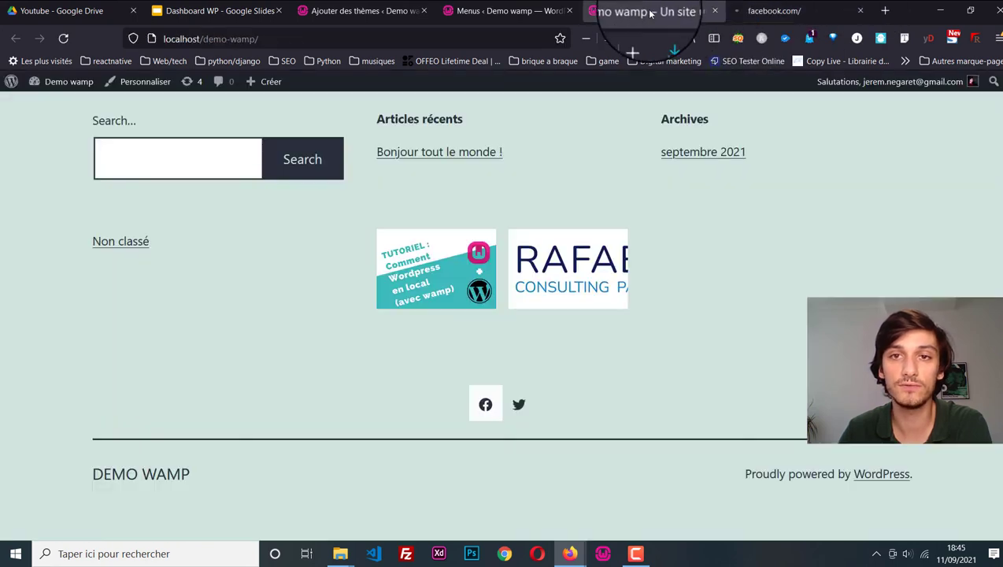
pyautogui.click(519, 410)
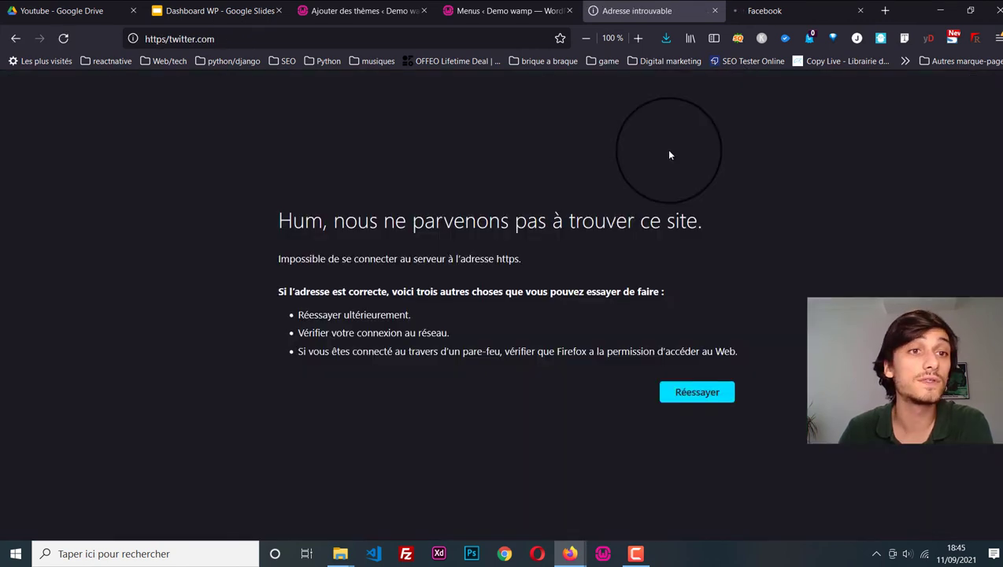
pyautogui.click(161, 39)
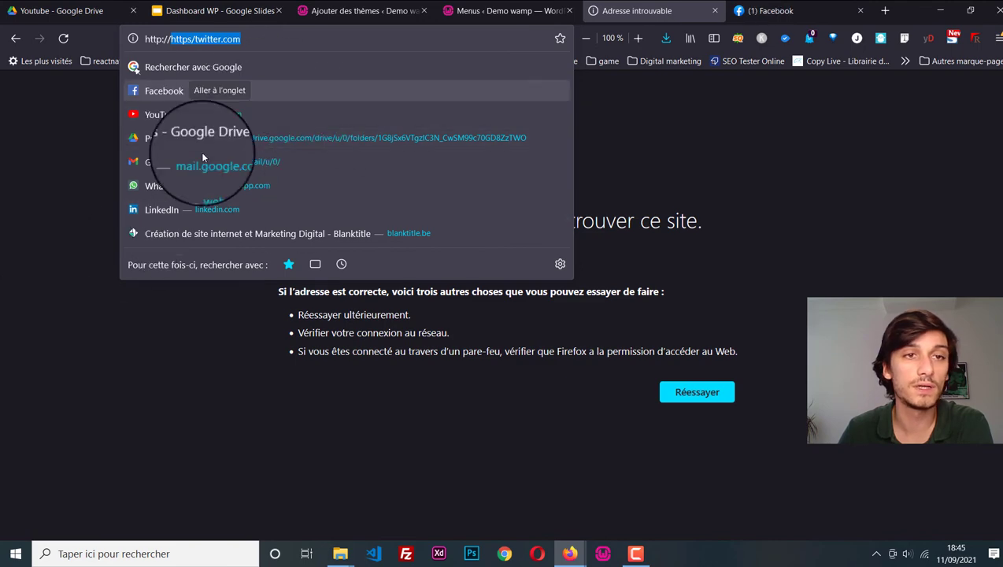
pyautogui.click(716, 13)
pyautogui.click(717, 13)
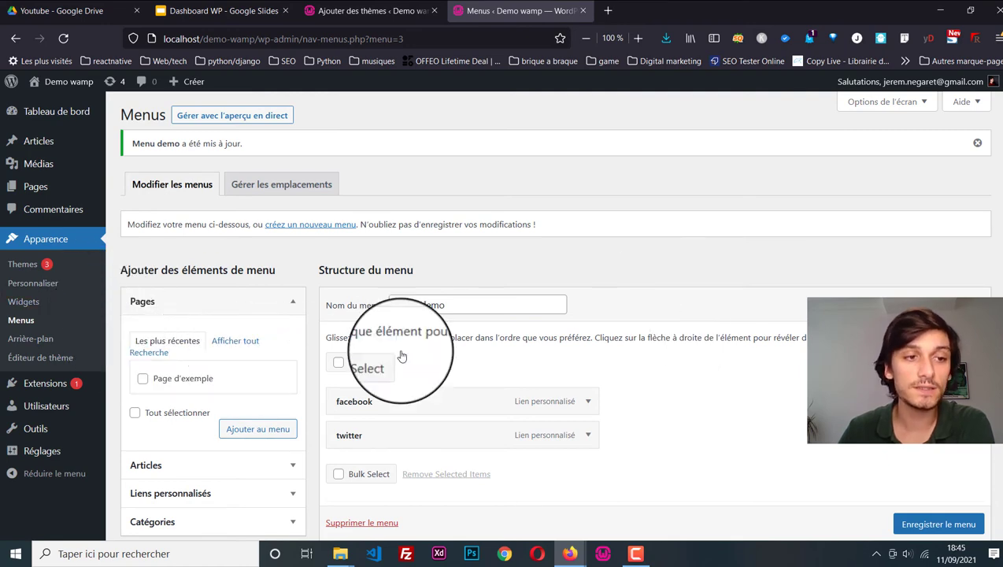
pyautogui.scroll(-3, 521, 347)
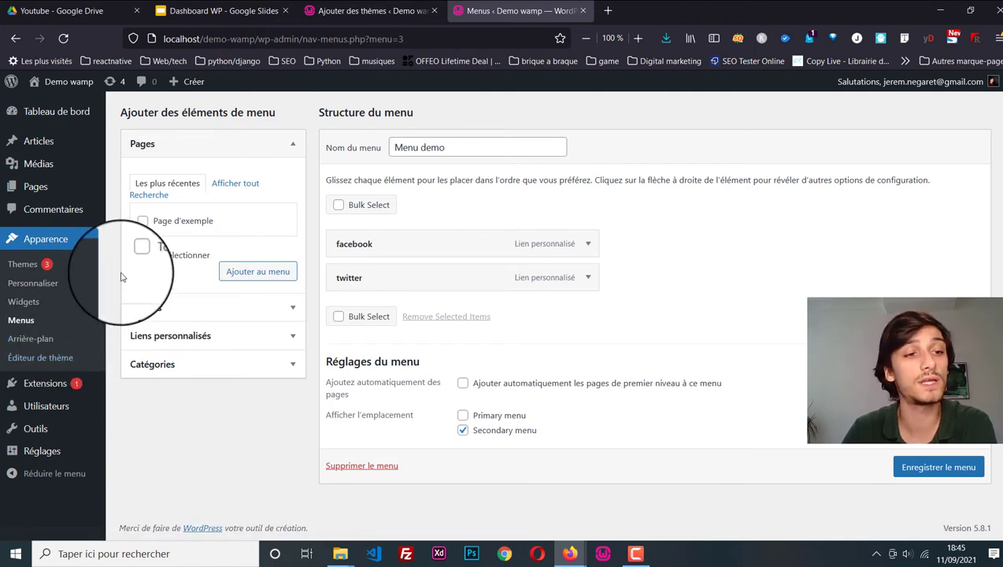
# Step: Open the theme file editor, dismiss its warning and view the Twenty Twenty-One style.css file
pyautogui.click(72, 359)
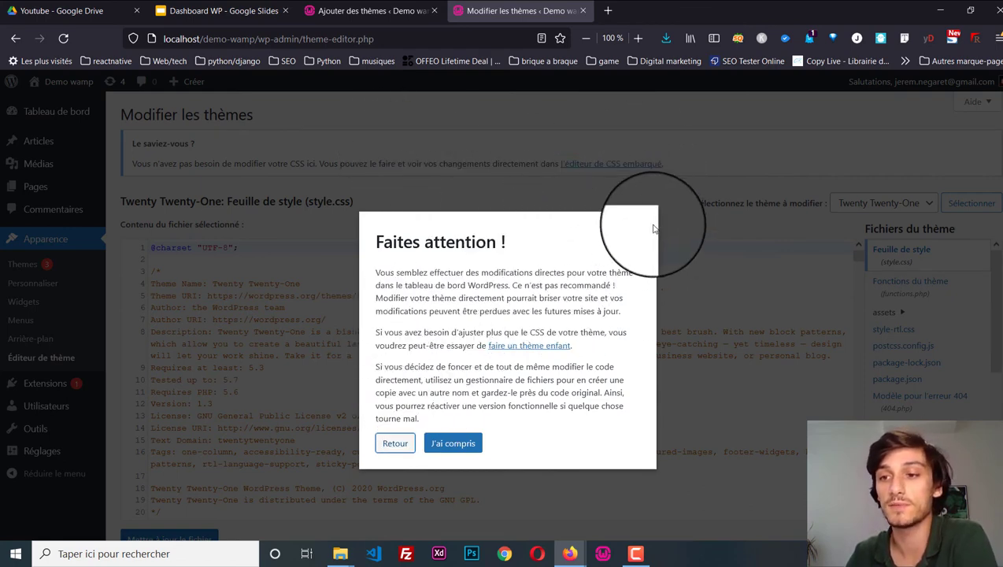
pyautogui.press('Escape')
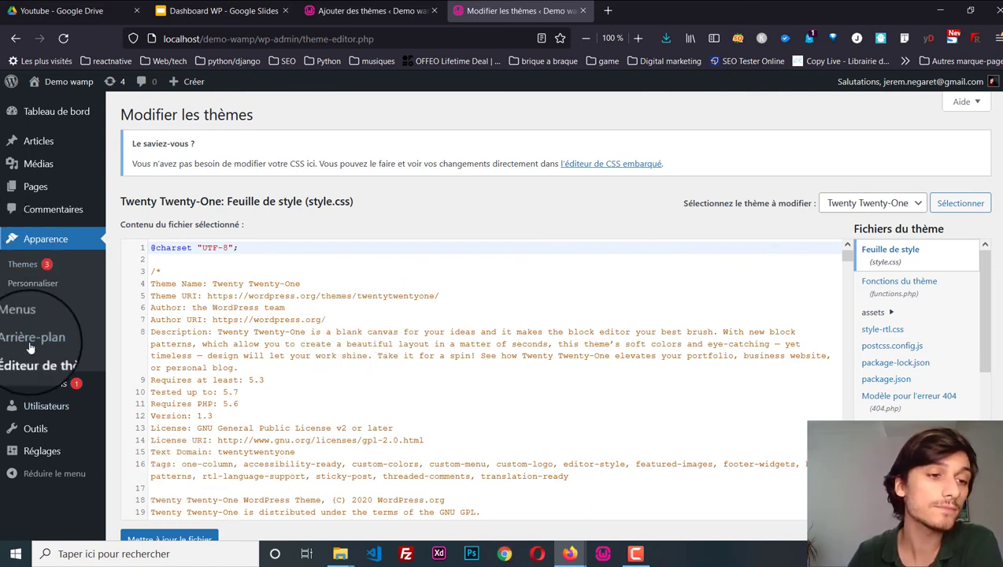
pyautogui.scroll(-2, 92, 392)
# Step: Review the installed extensions and browse the featured extensions available for installation
pyautogui.moveTo(60, 387)
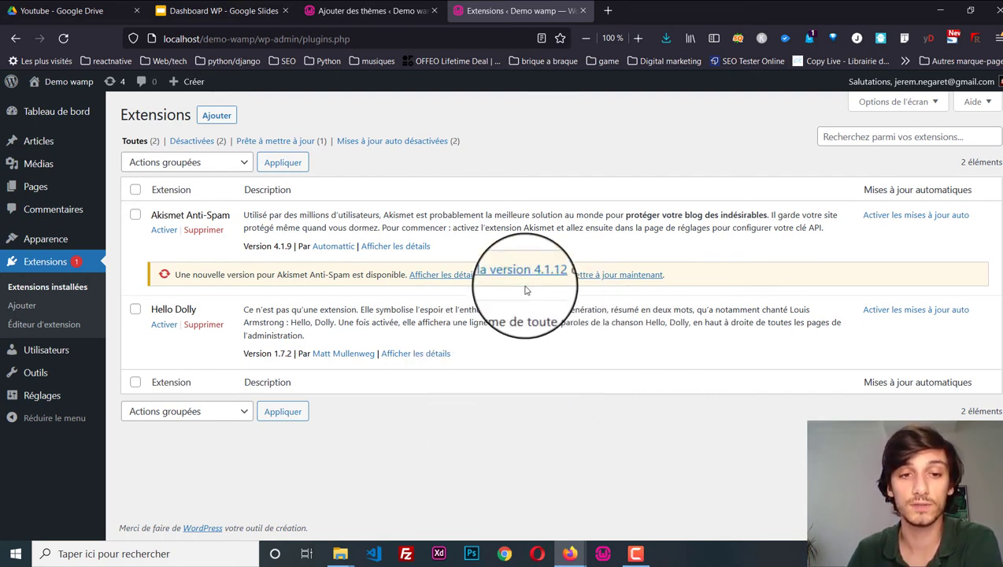
pyautogui.moveTo(333, 323); pyautogui.dragTo(513, 311)
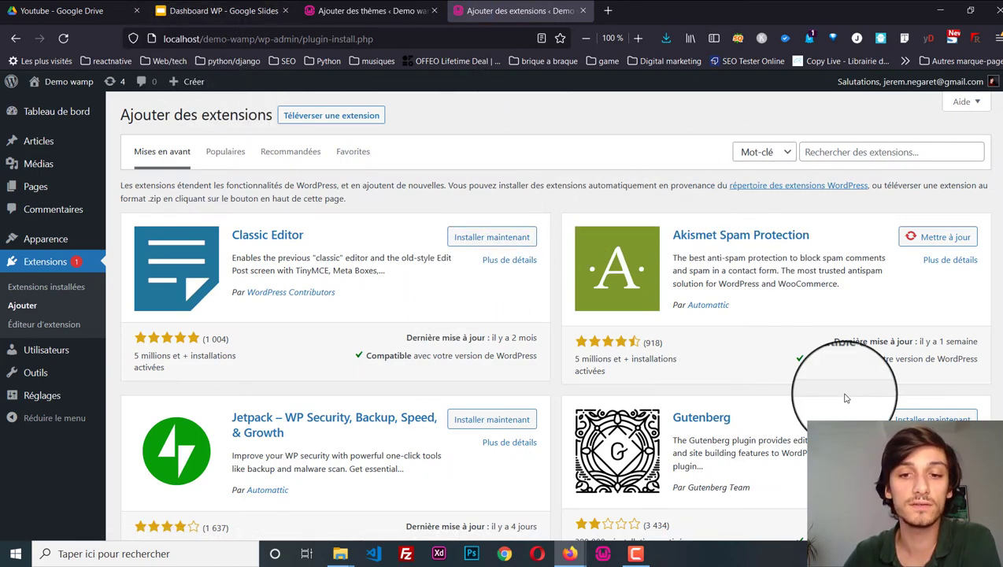
pyautogui.scroll(-3, 405, 297)
pyautogui.scroll(-3, 405, 298)
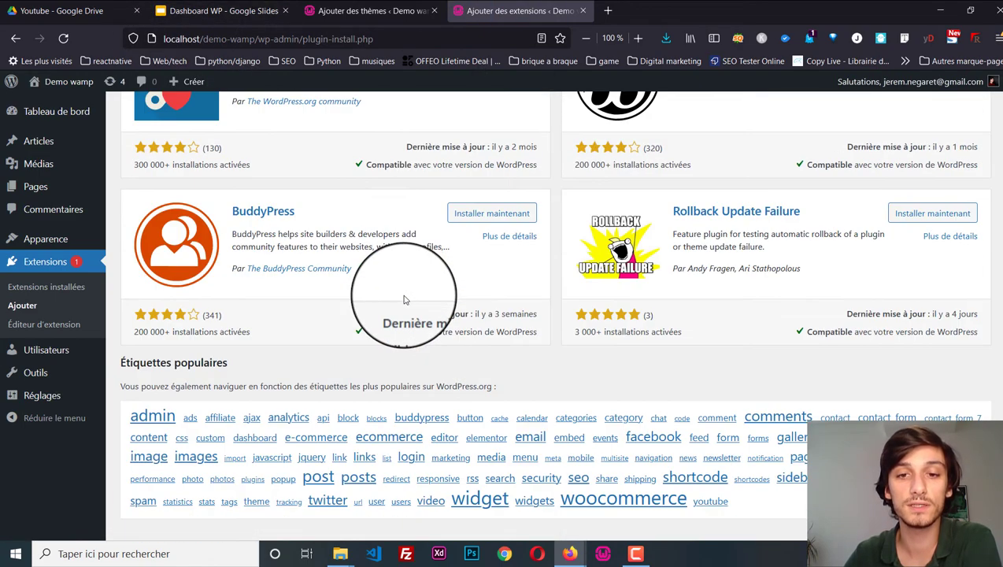
pyautogui.scroll(6, 405, 298)
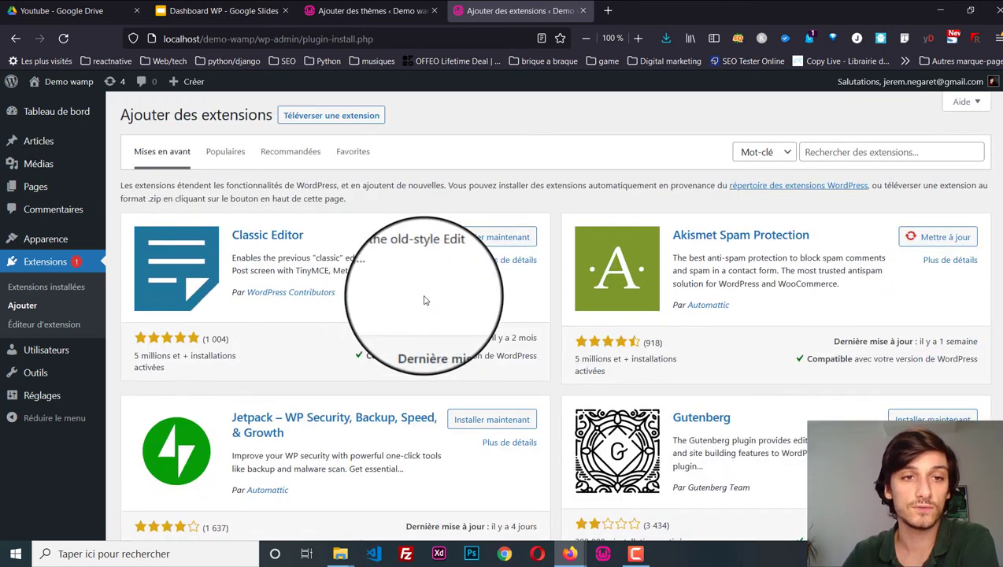
# Step: Browse the recommended and popular extensions, including Yoast SEO, Elementor and WooCommerce
pyautogui.click(314, 154)
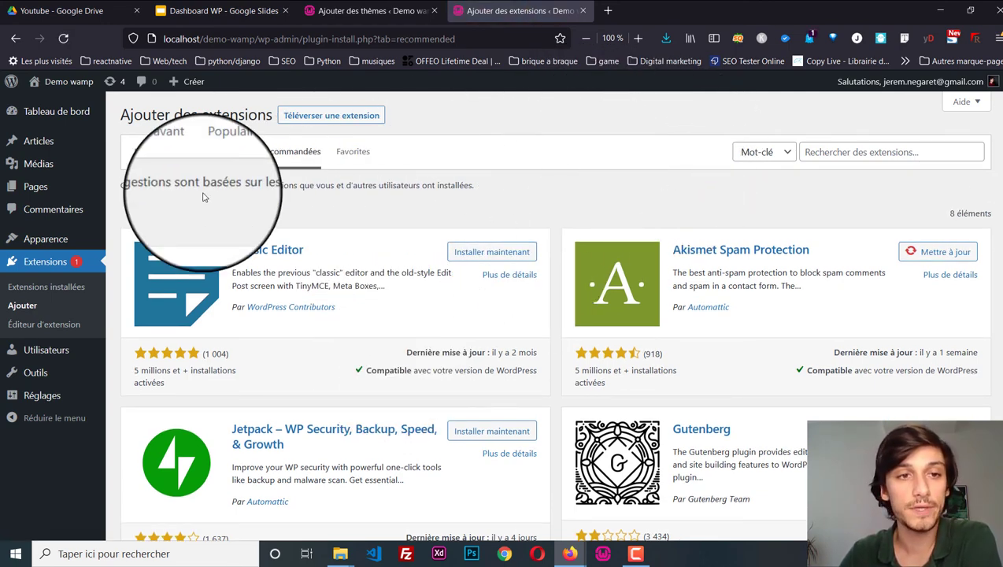
pyautogui.click(235, 163)
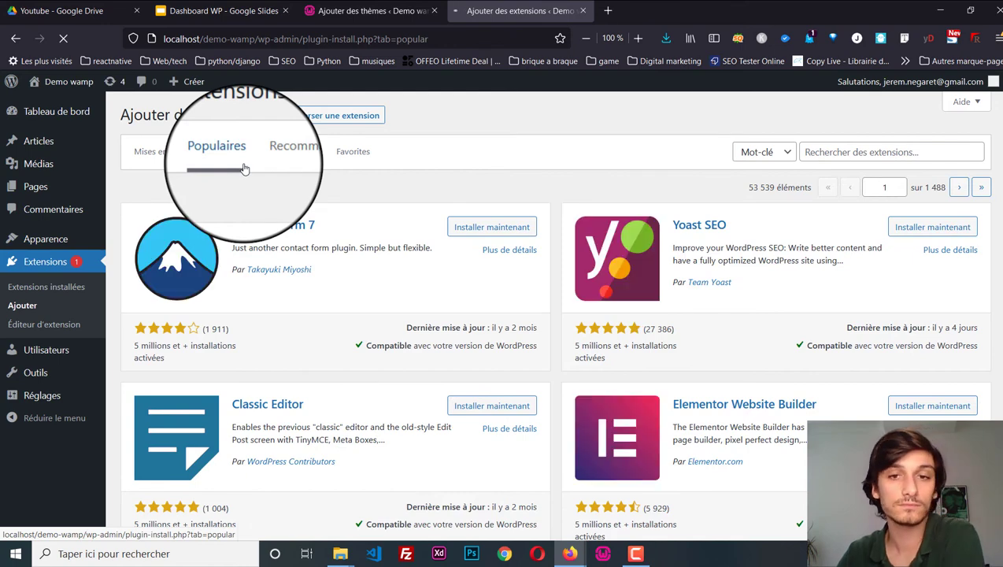
pyautogui.scroll(-1, 504, 363)
pyautogui.scroll(-3, 504, 363)
pyautogui.scroll(3, 504, 361)
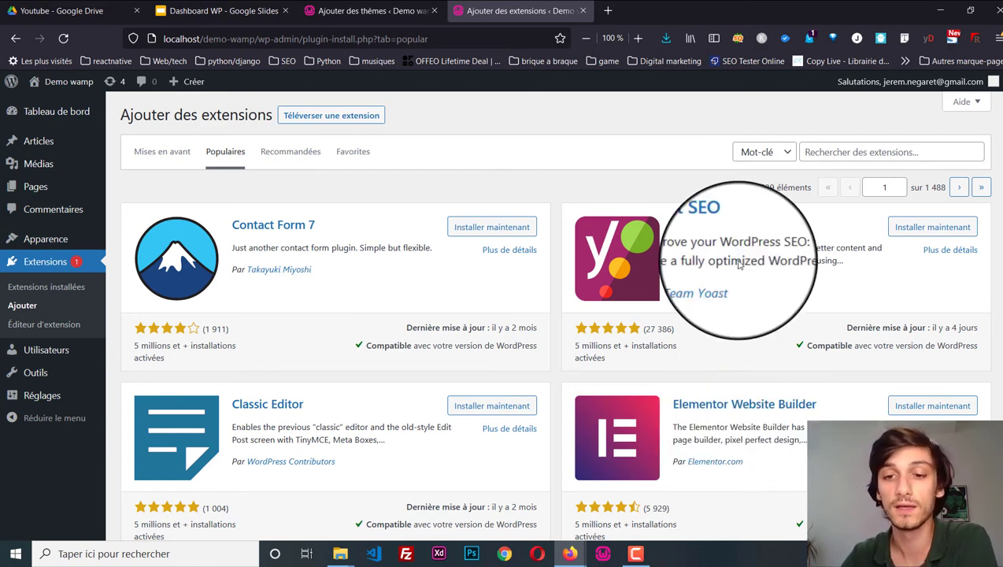
pyautogui.scroll(-3, 610, 228)
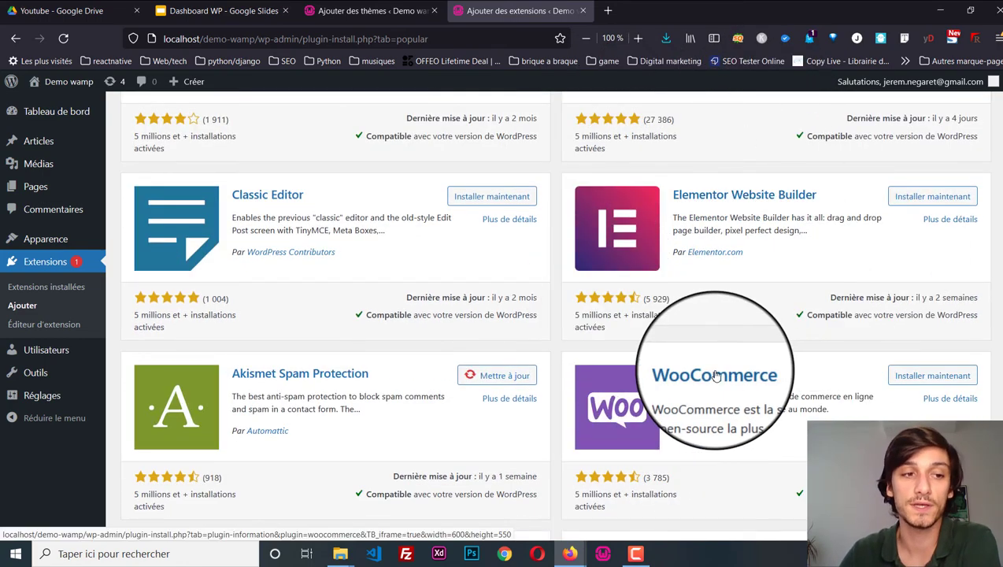
# Step: Install and activate the Contact Form 7 extension from the popular extensions
pyautogui.scroll(3, 419, 302)
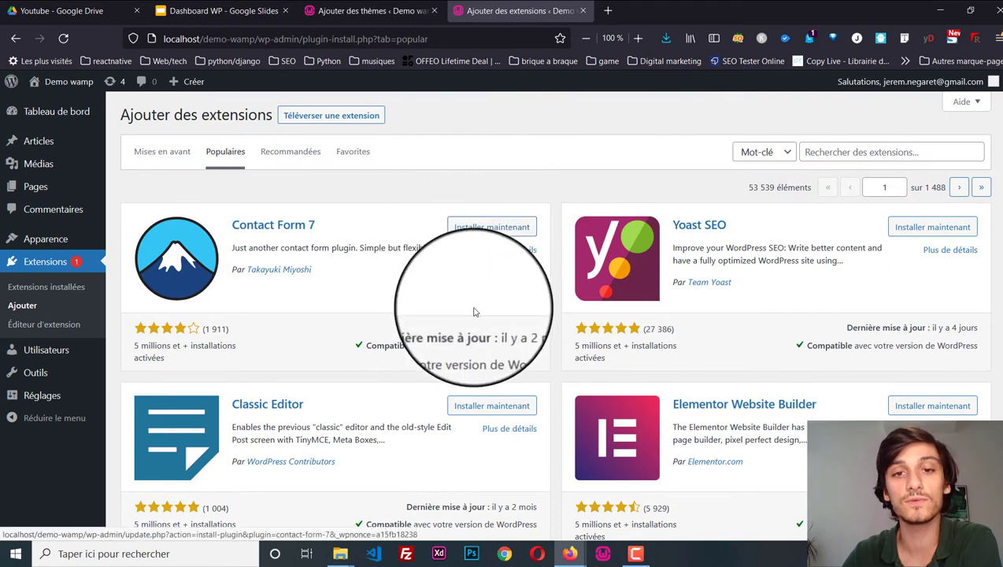
pyautogui.click(507, 234)
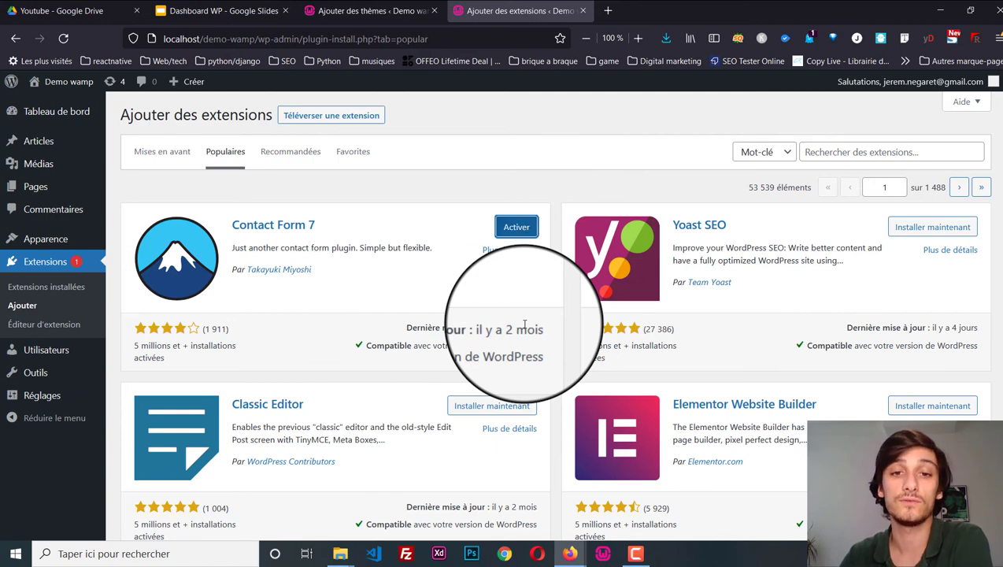
pyautogui.click(517, 227)
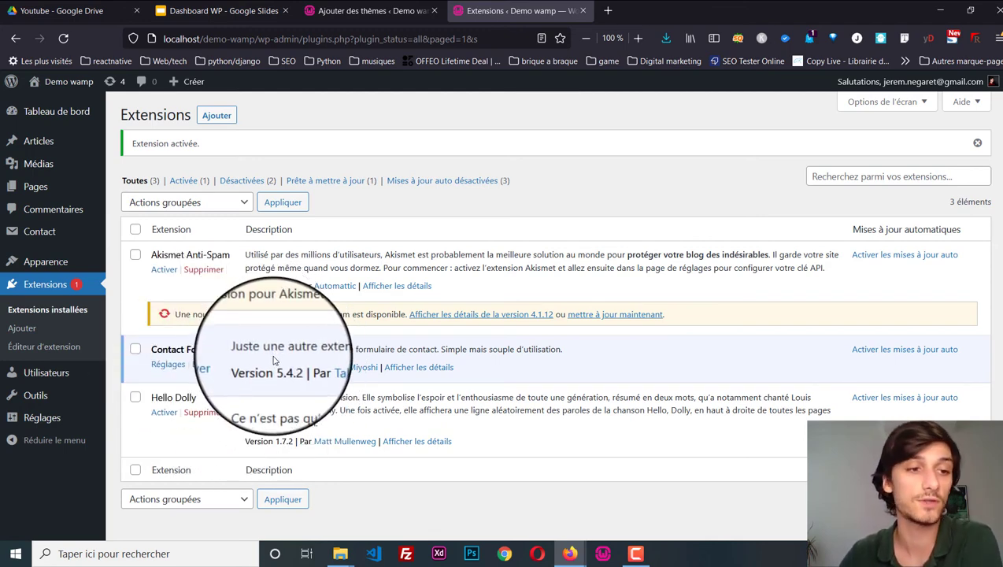
# Step: Open the user list and the form for adding a user, and review the form's identity, language, password and notification fields
pyautogui.click(86, 382)
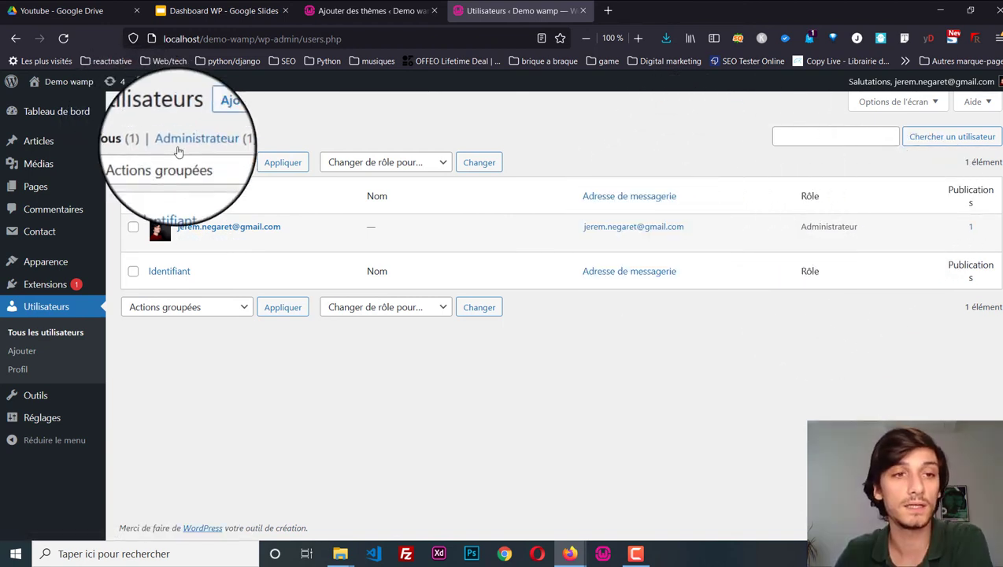
pyautogui.click(224, 116)
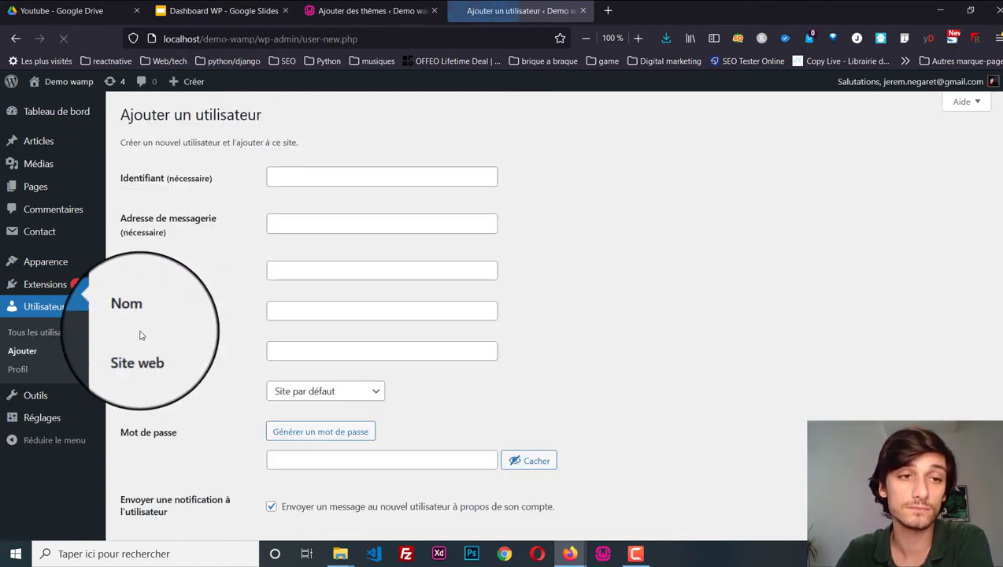
pyautogui.click(303, 179)
pyautogui.click(294, 224)
pyautogui.click(230, 296)
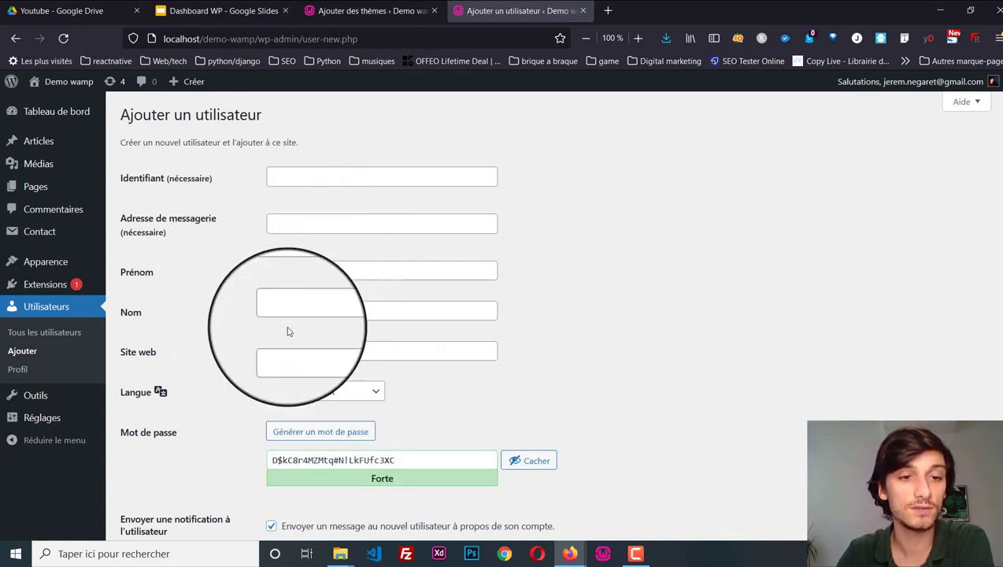
pyautogui.scroll(-2, 276, 334)
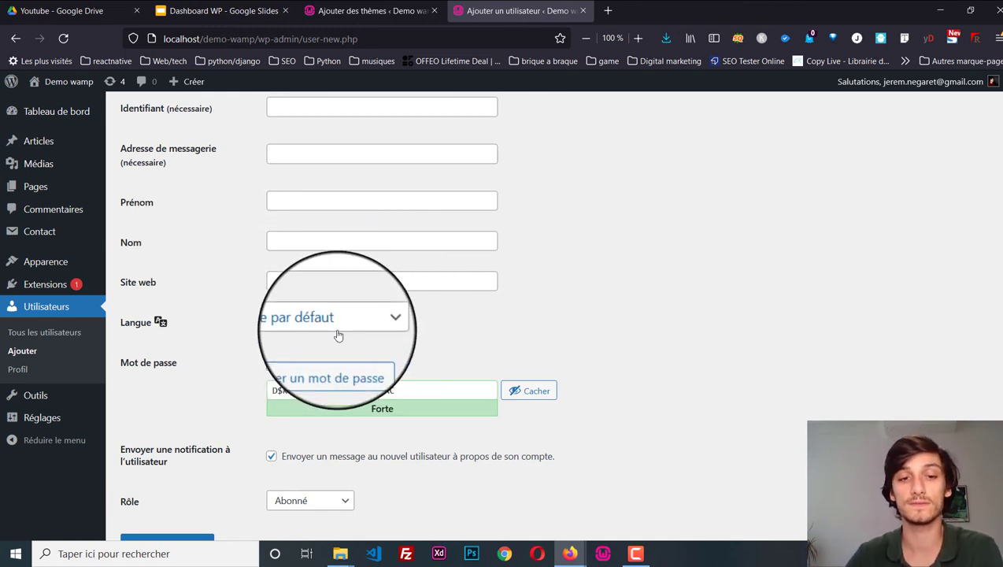
pyautogui.scroll(-1, 180, 377)
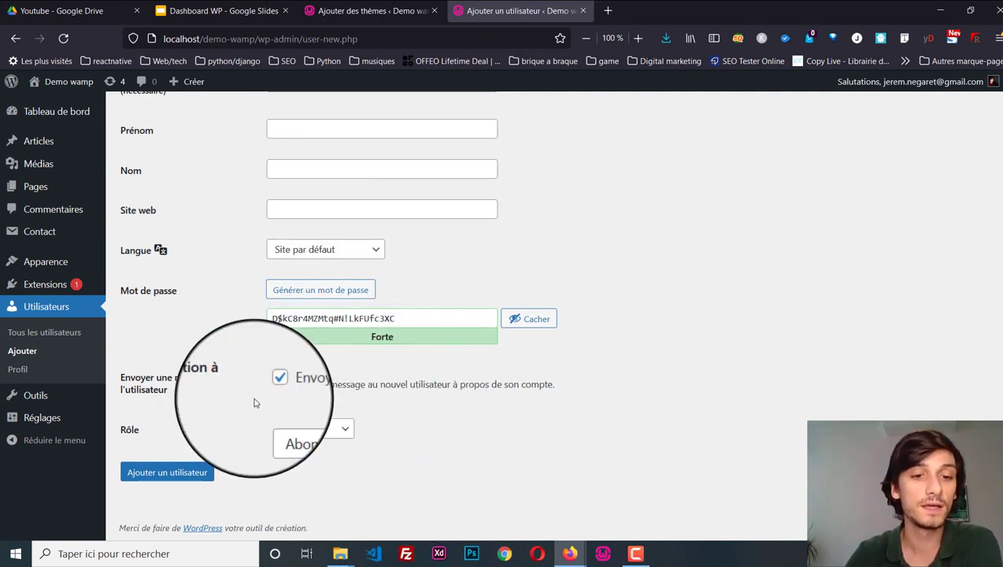
# Step: Review the roles that can be assigned to a new user, leaving Abonné selected
pyautogui.click(293, 430)
pyautogui.click(400, 415)
pyautogui.click(311, 429)
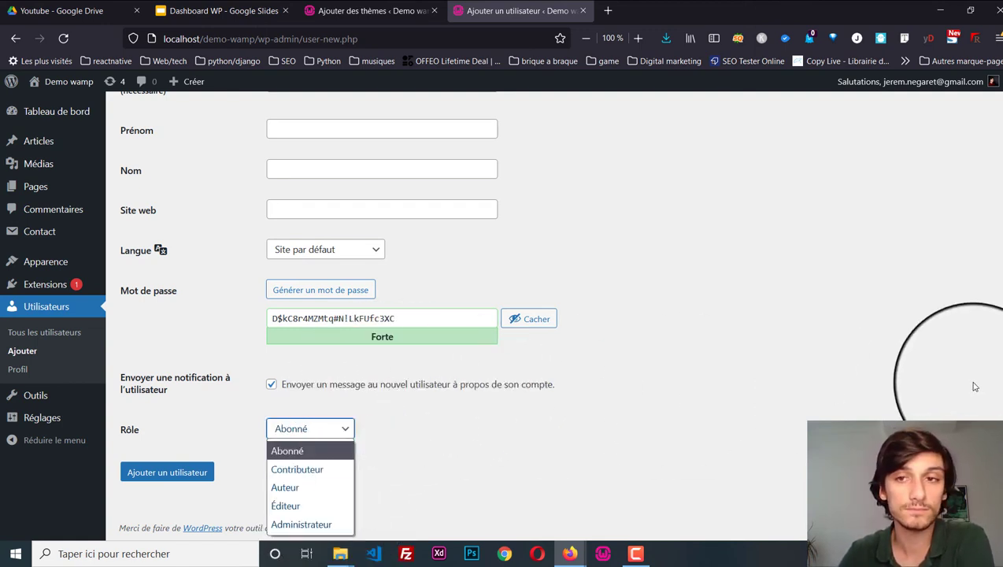
pyautogui.click(883, 297)
pyautogui.scroll(3, 882, 297)
# Step: Open the own user profile without saving the generated password in the browser, and review all its personal, contact and account options
pyautogui.moveTo(879, 93)
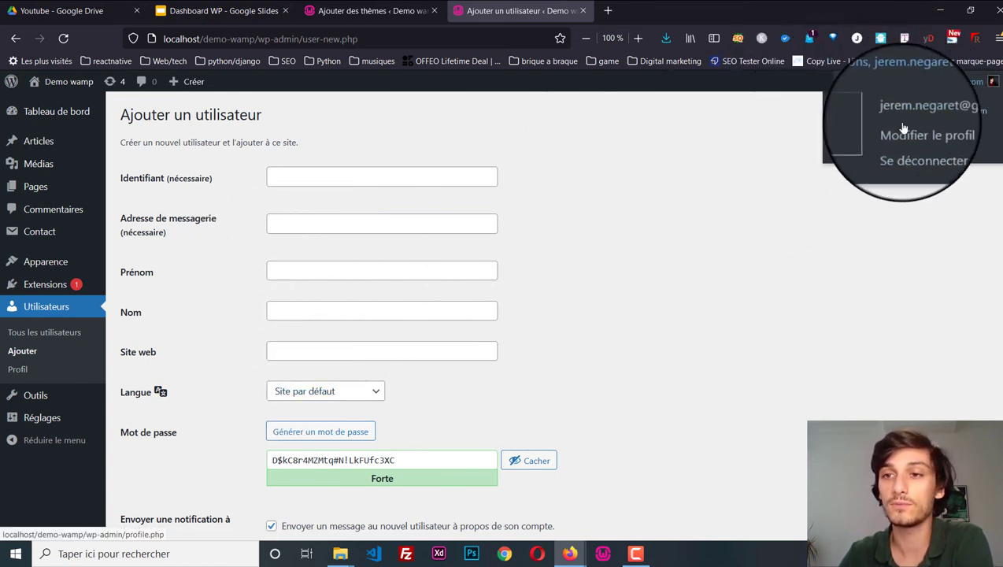
pyautogui.click(918, 130)
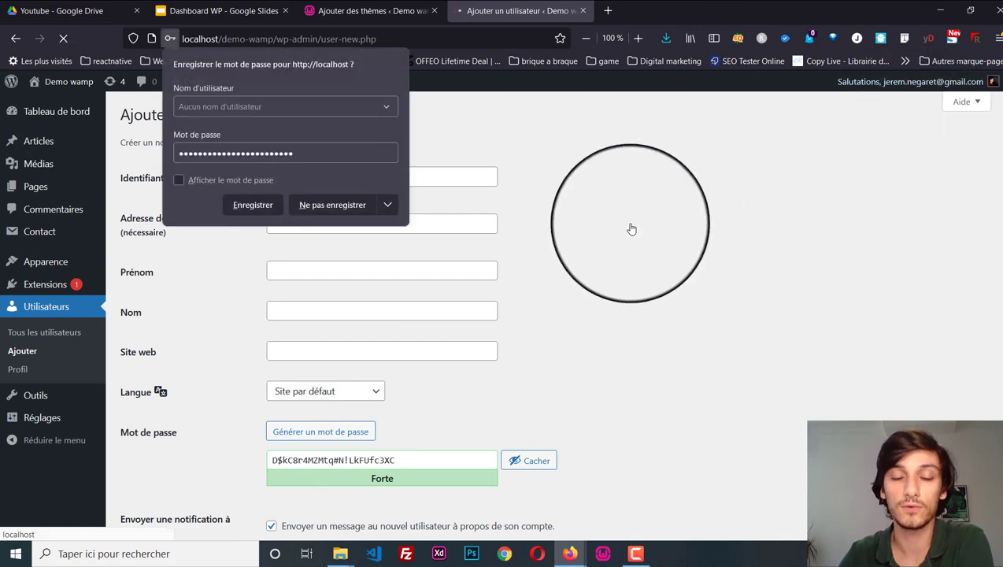
pyautogui.click(312, 220)
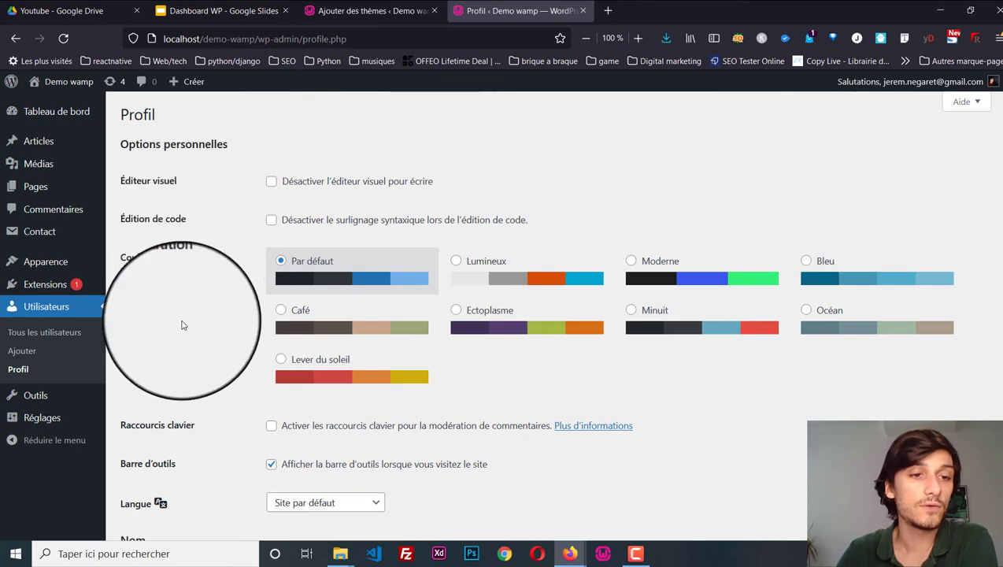
pyautogui.scroll(-5, 182, 325)
pyautogui.scroll(-6, 182, 325)
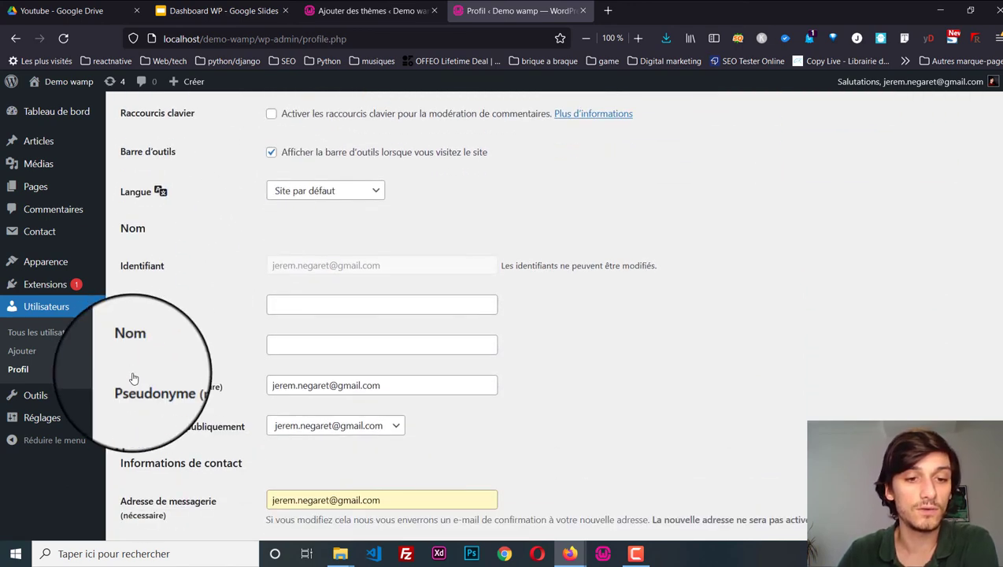
pyautogui.scroll(-7, 132, 379)
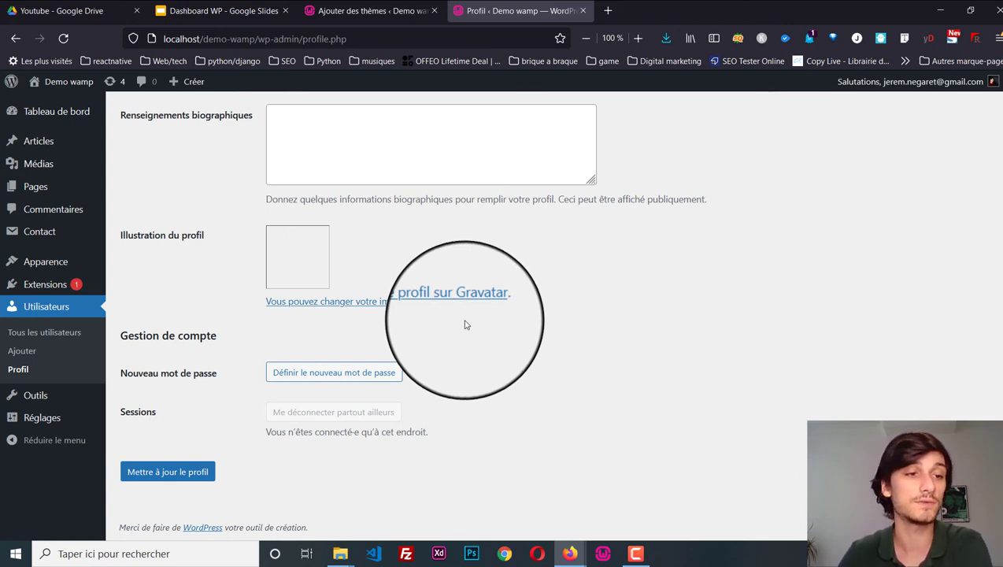
# Step: Review the Site Health status and the tools for exporting and erasing personal data
pyautogui.moveTo(45, 395)
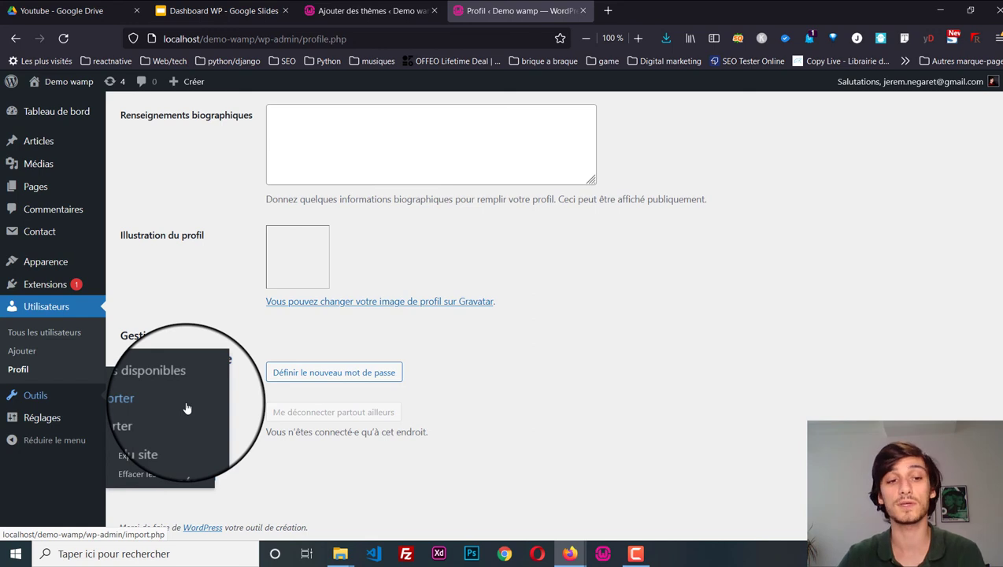
pyautogui.click(166, 434)
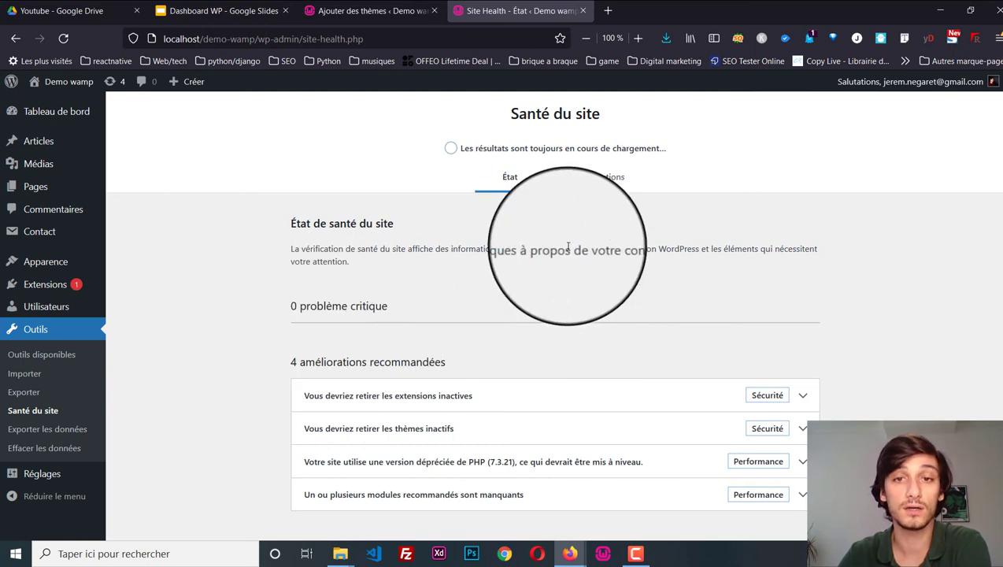
pyautogui.scroll(-2, 568, 248)
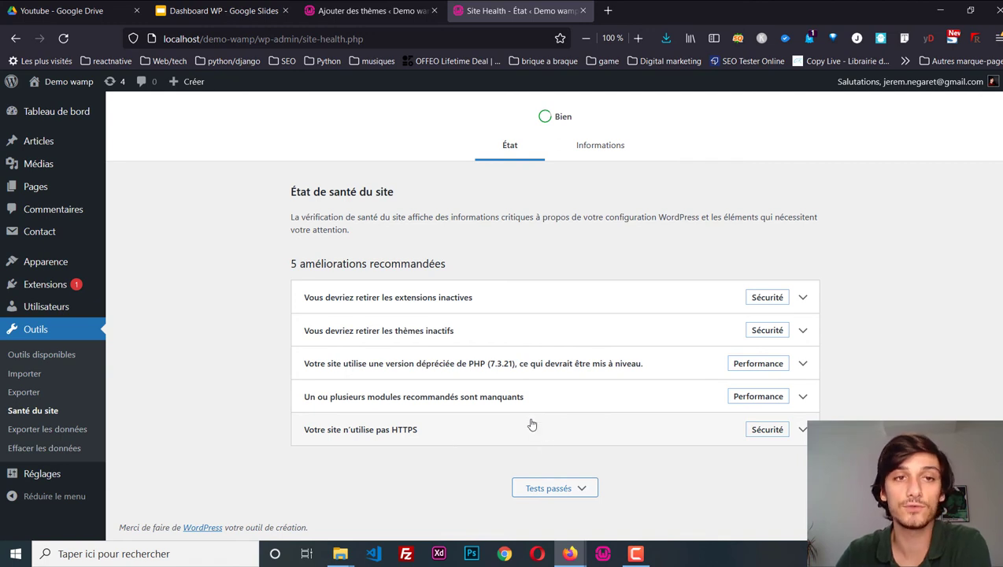
pyautogui.click(60, 432)
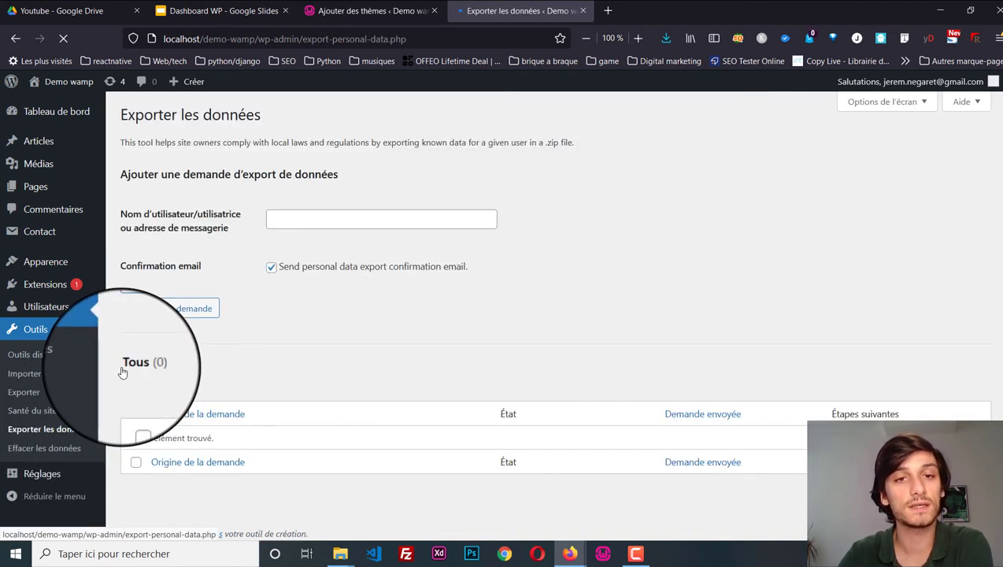
pyautogui.click(56, 451)
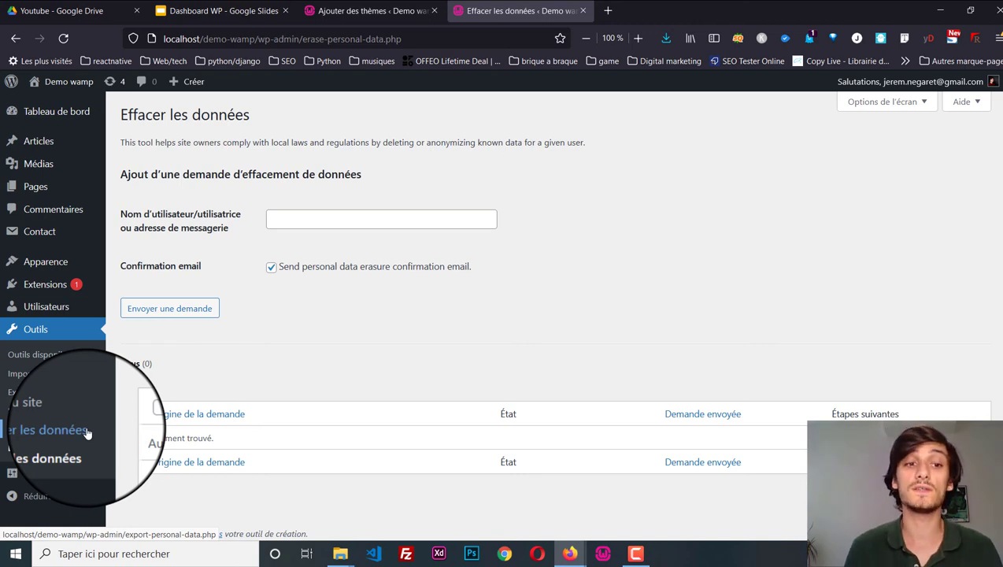
# Step: Open the general settings and review the site identity, language, time zone and date and time formats
pyautogui.moveTo(79, 475)
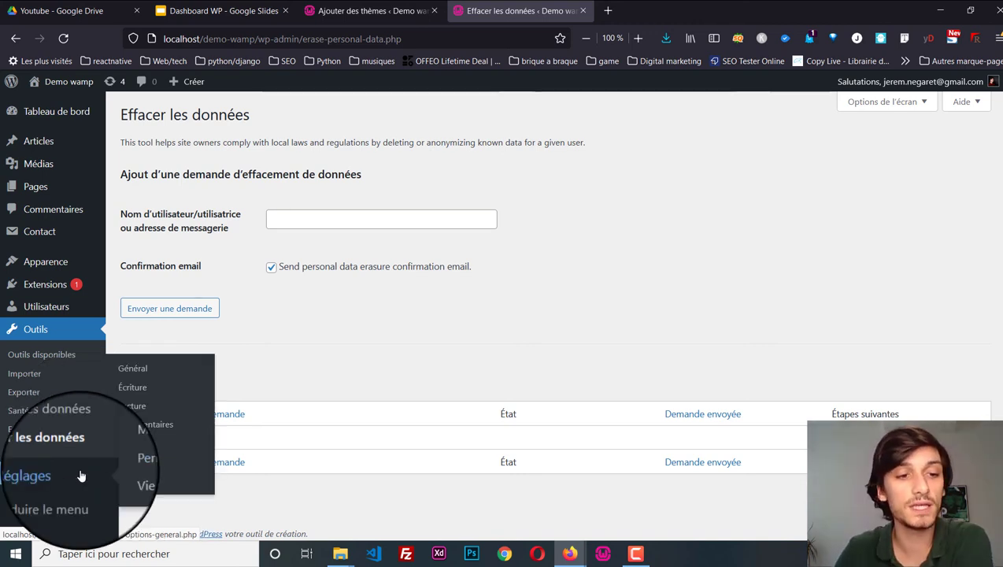
pyautogui.click(135, 378)
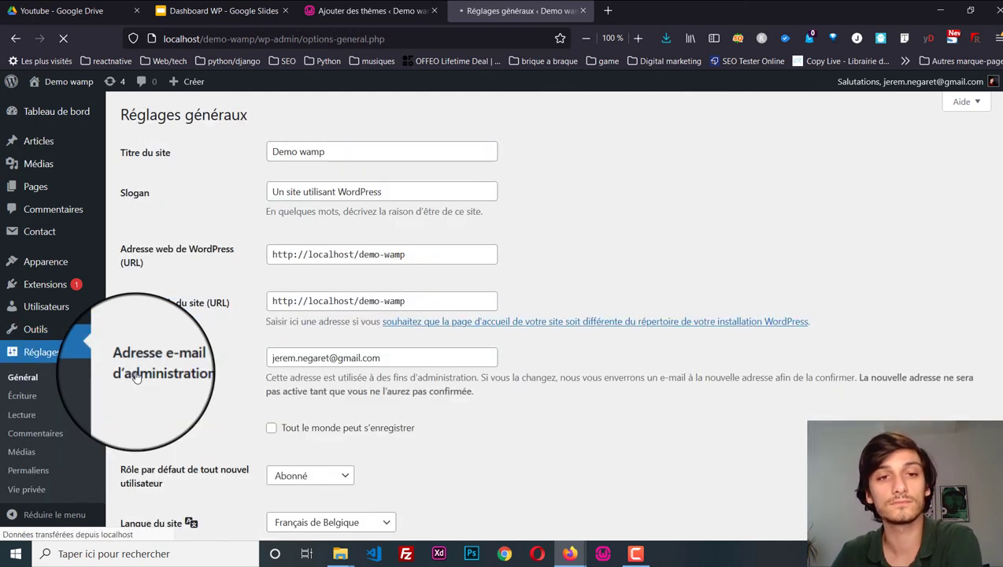
pyautogui.scroll(-4, 135, 377)
pyautogui.scroll(-3, 135, 377)
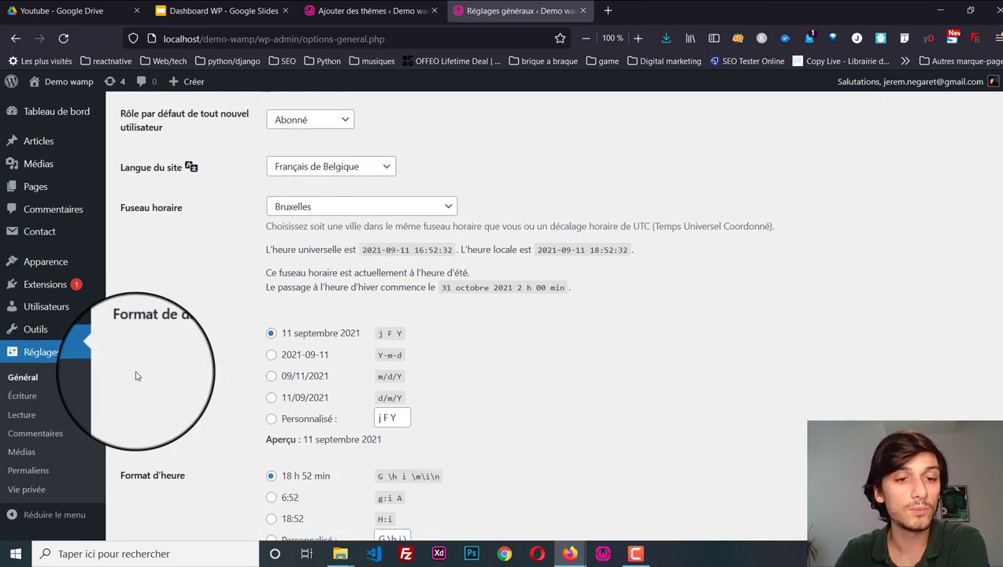
# Step: In the writing settings, set the default category for articles to Demo
pyautogui.click(34, 405)
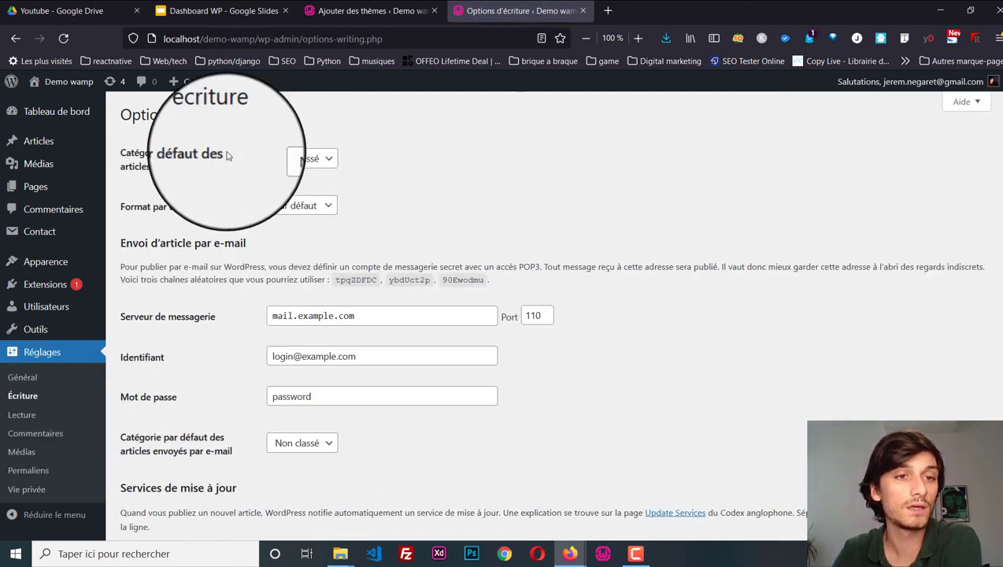
pyautogui.click(315, 159)
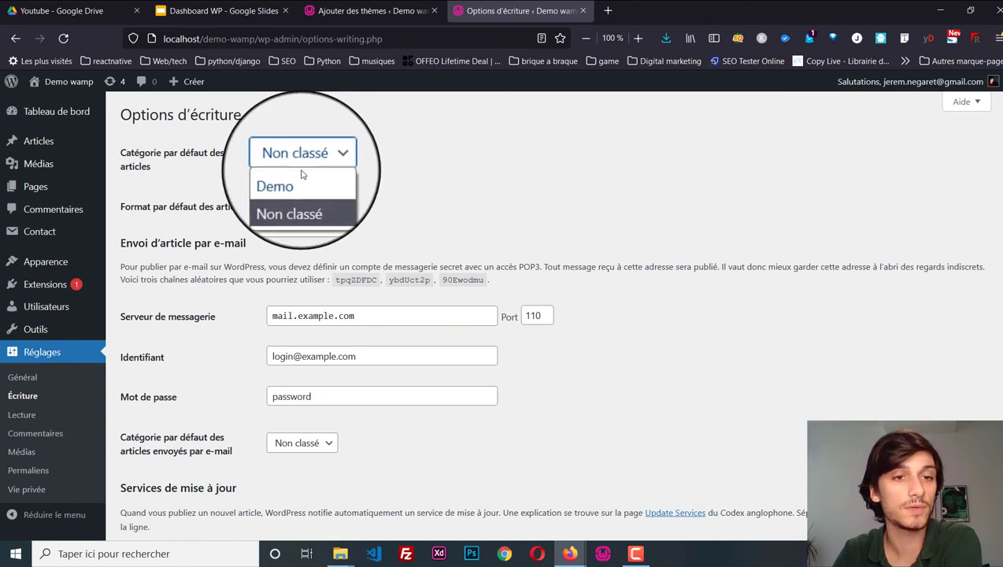
pyautogui.click(298, 175)
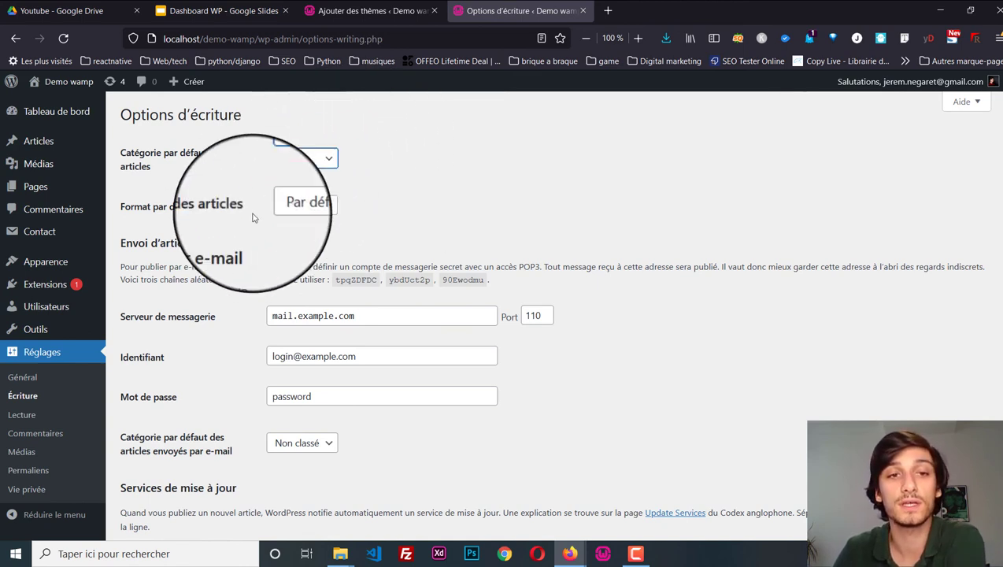
# Step: Review the available default article formats, keeping Par défaut, and the post-by-email and update service settings
pyautogui.click(314, 211)
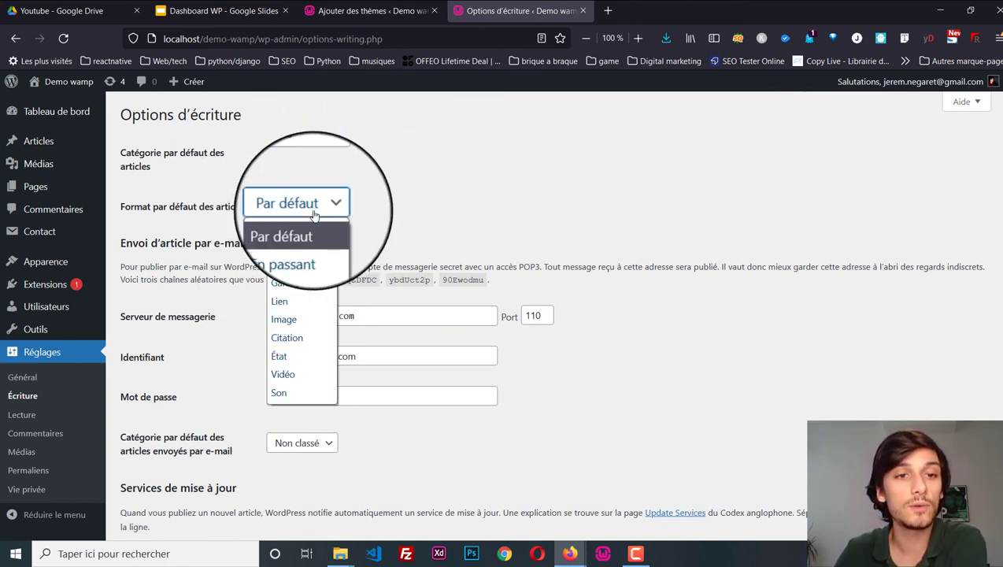
pyautogui.click(418, 177)
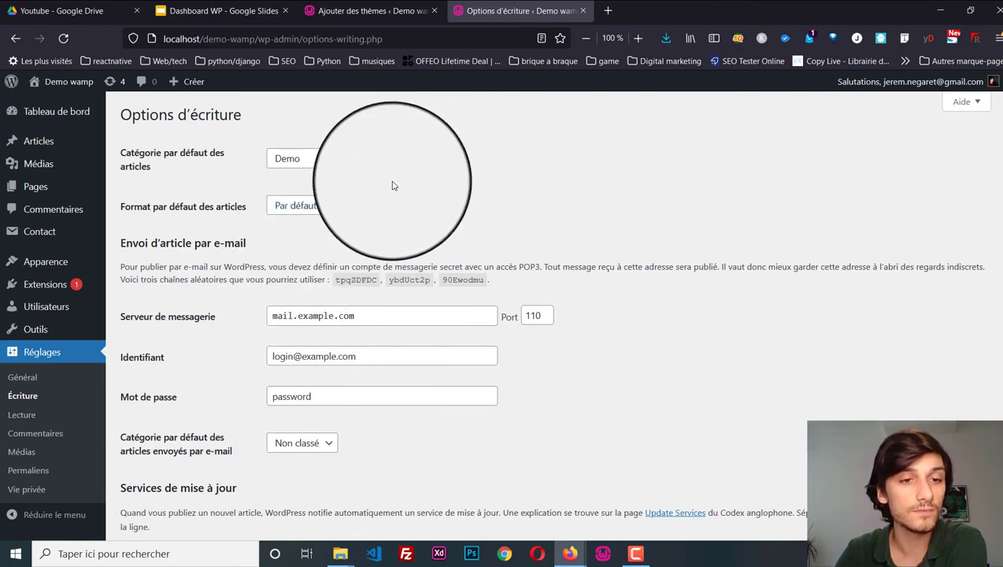
pyautogui.scroll(-3, 199, 373)
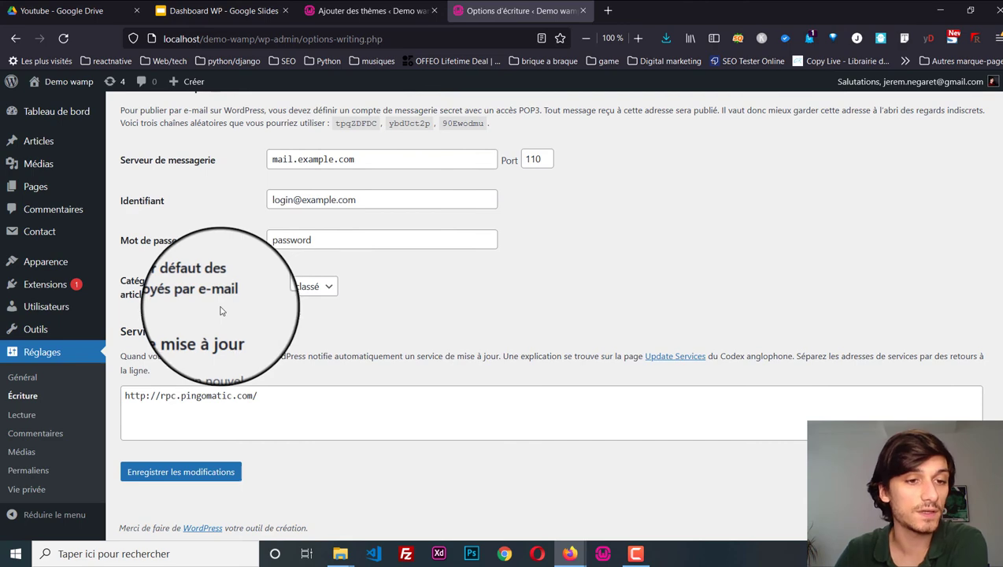
pyautogui.scroll(3, 375, 308)
pyautogui.scroll(-3, 205, 393)
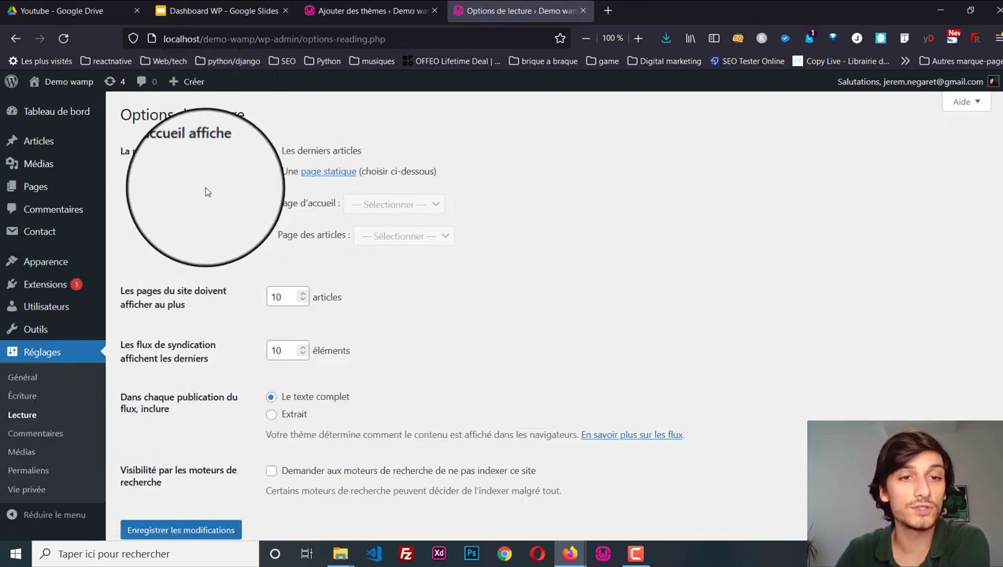
# Step: In the reading settings, make the homepage a static page using Page d'exemple, leaving the articles page unselected
pyautogui.click(271, 171)
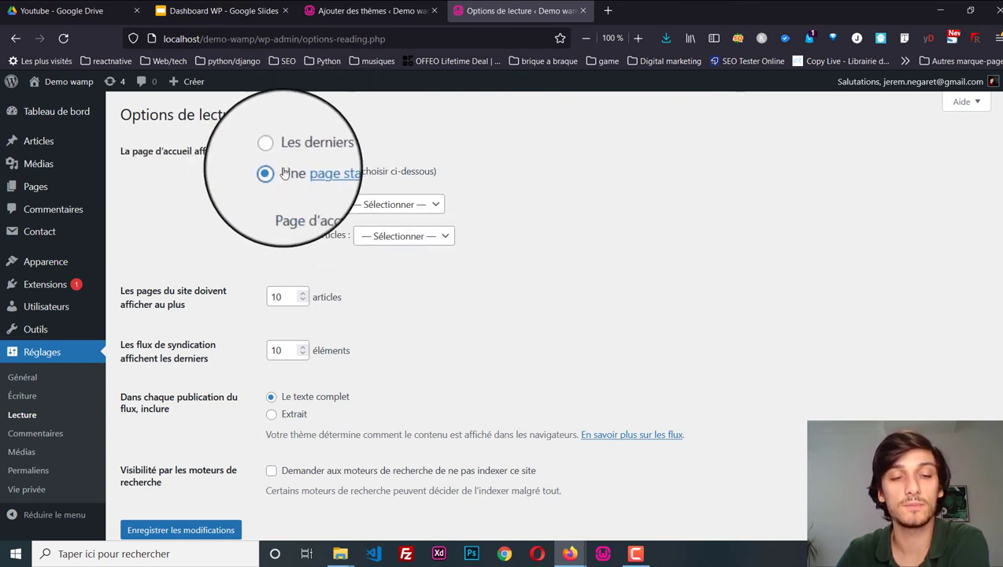
pyautogui.click(393, 205)
pyautogui.click(390, 238)
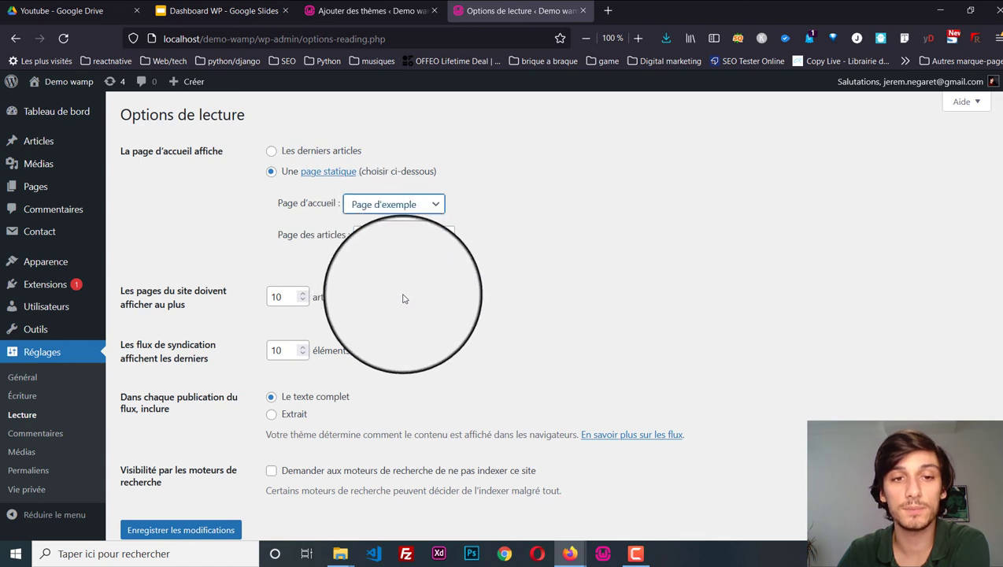
pyautogui.click(412, 249)
pyautogui.click(284, 247)
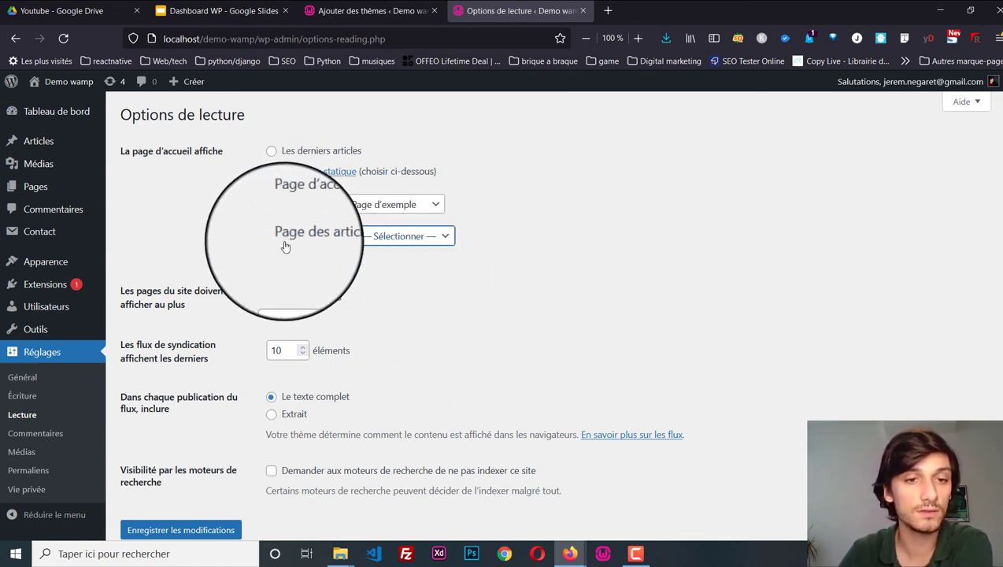
# Step: Limit site pages to 5 articles, include only Extrait for feed publications, and save the reading settings
pyautogui.scroll(-2, 228, 313)
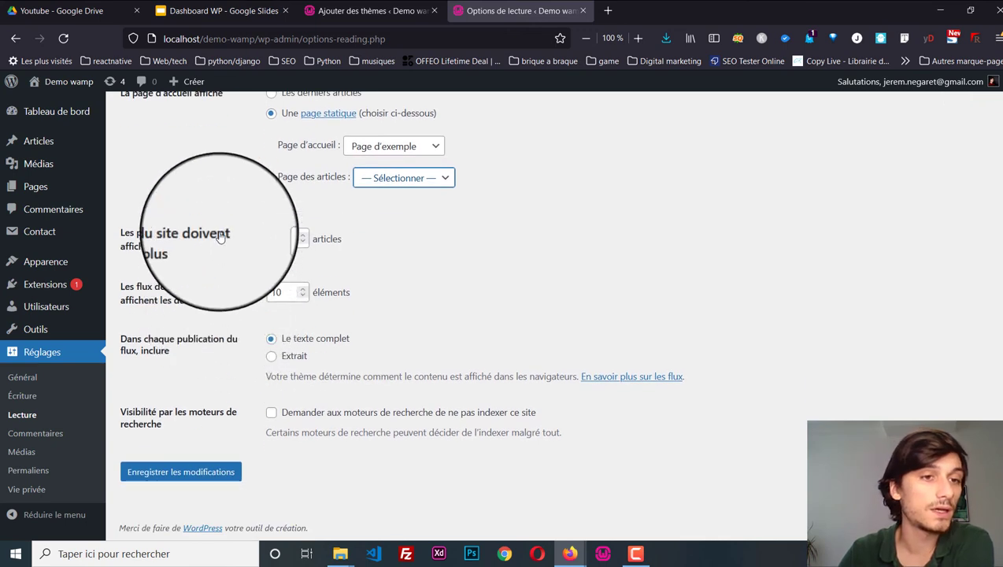
pyautogui.click(306, 245)
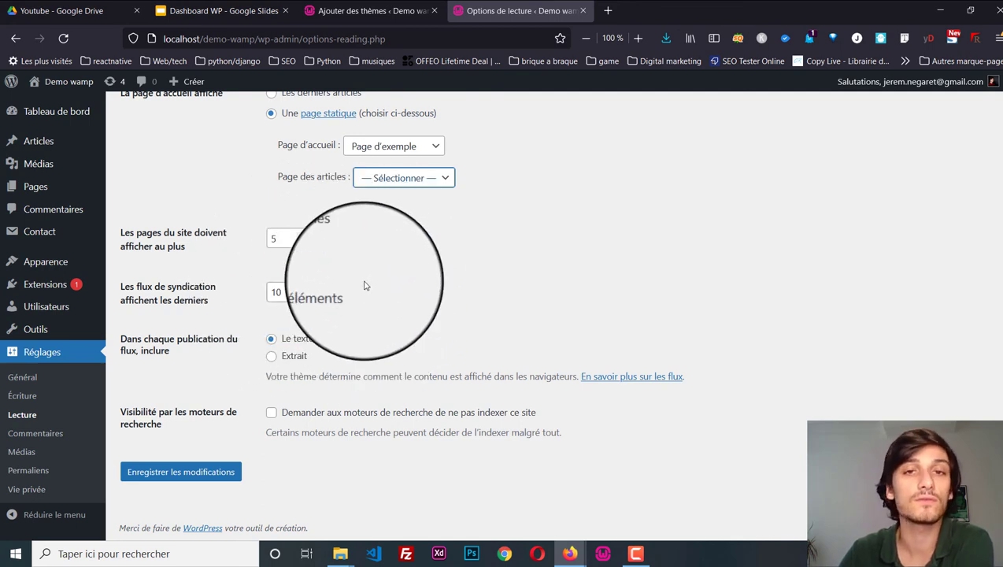
pyautogui.click(271, 356)
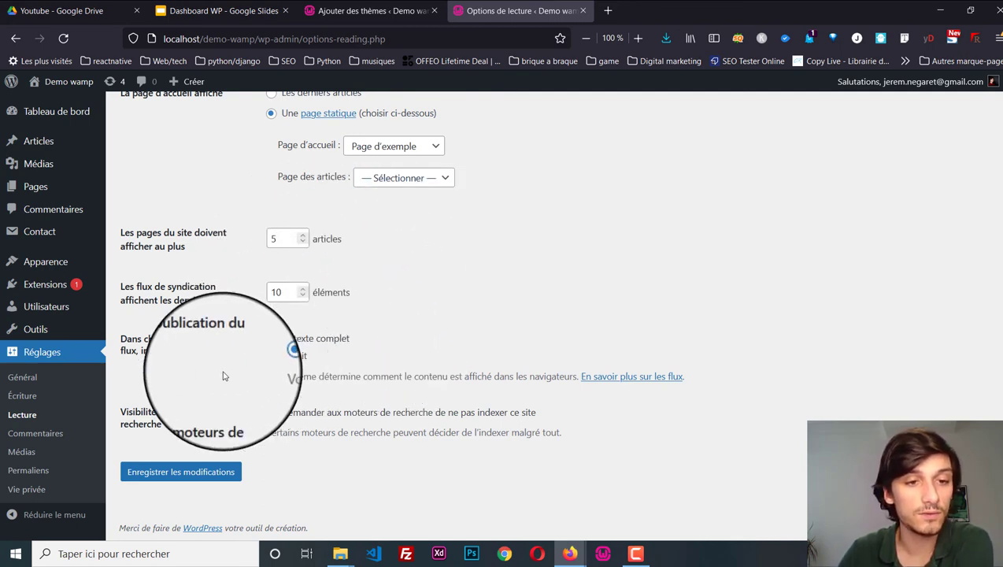
pyautogui.click(202, 482)
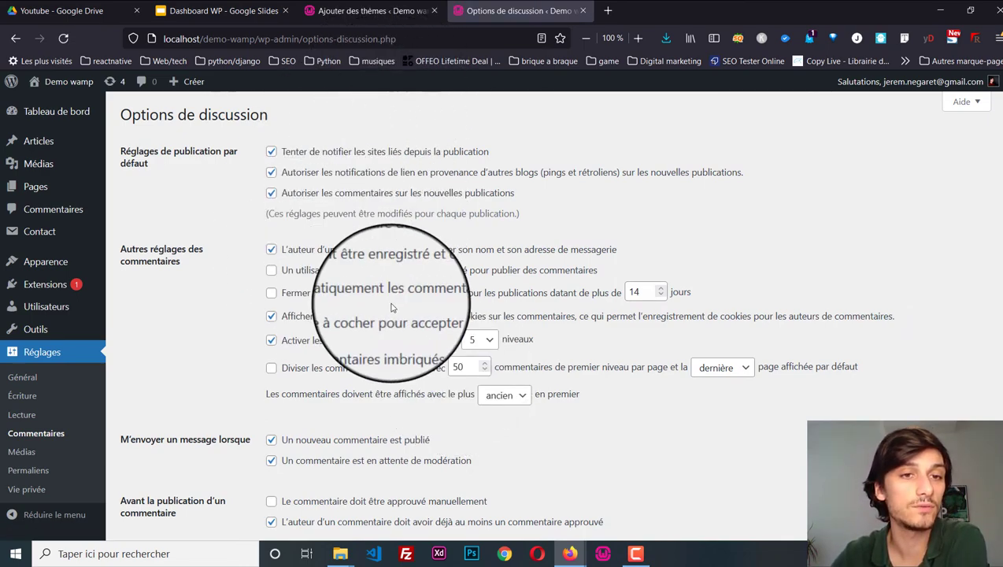
# Step: Review the discussion settings for comment publication, notifications and moderation
pyautogui.scroll(-3, 422, 207)
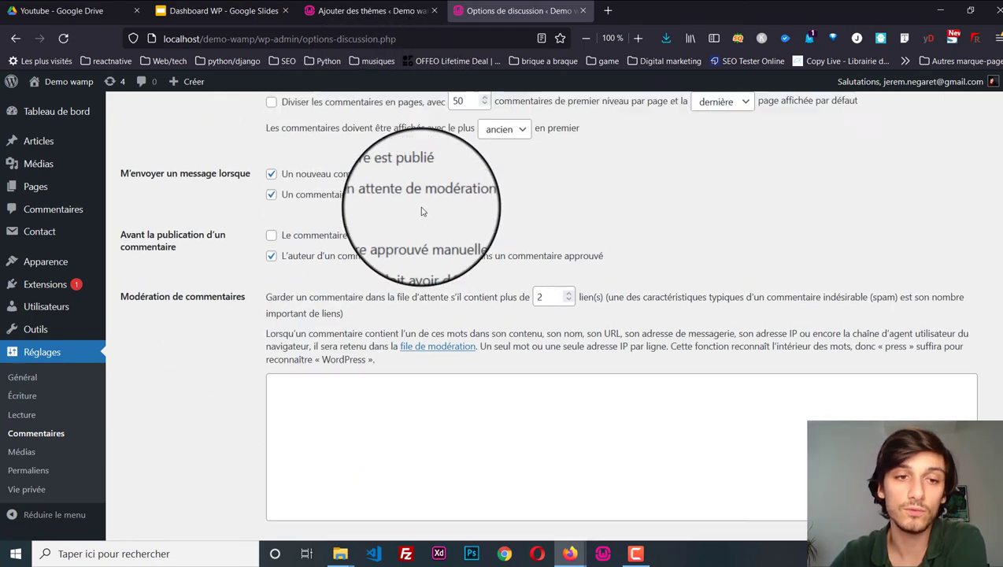
pyautogui.scroll(3, 425, 211)
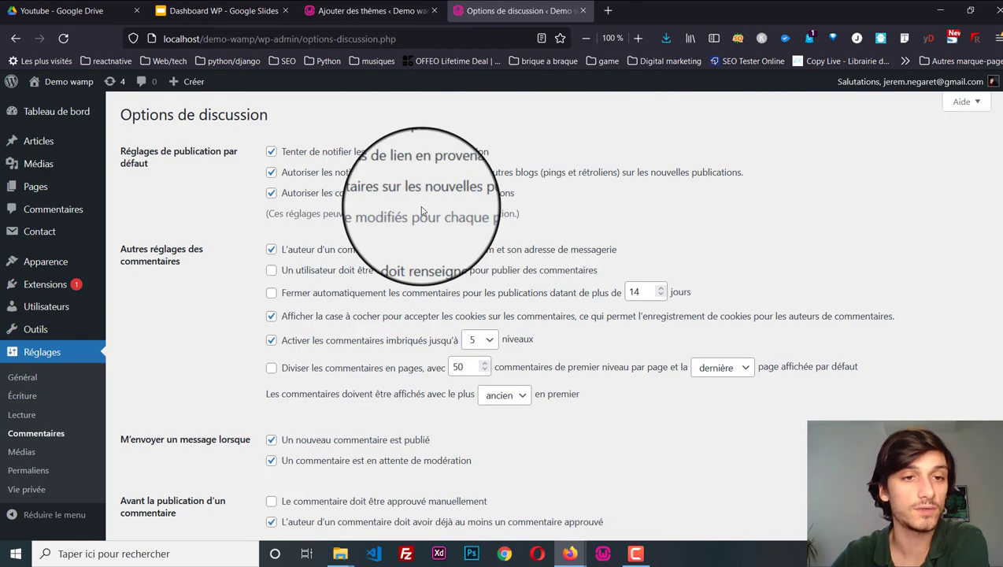
# Step: Disable notifications to linked sites, require commenters to be registered and logged in, and turn off both comment e-mail notifications
pyautogui.click(271, 151)
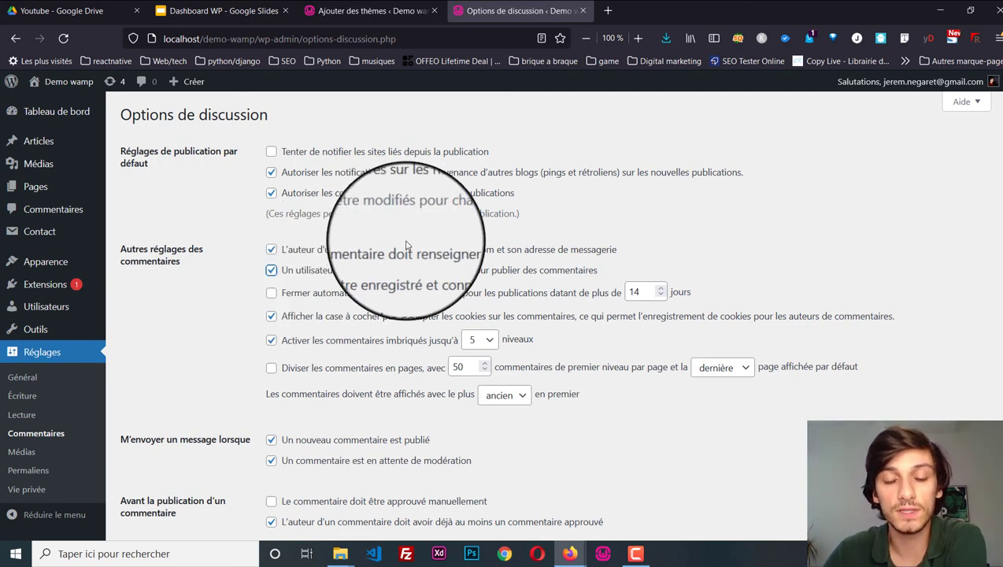
pyautogui.scroll(-3, 271, 319)
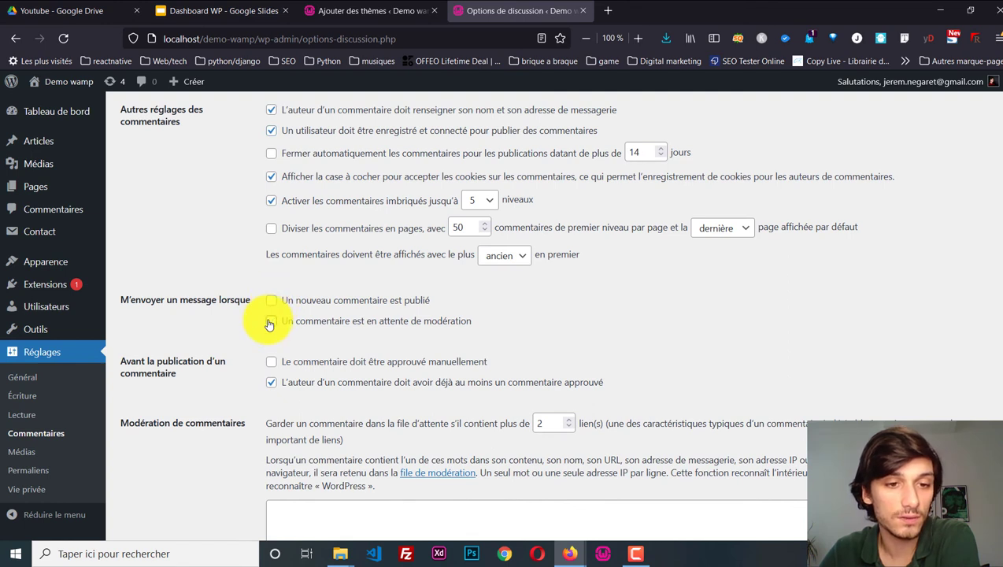
pyautogui.click(270, 322)
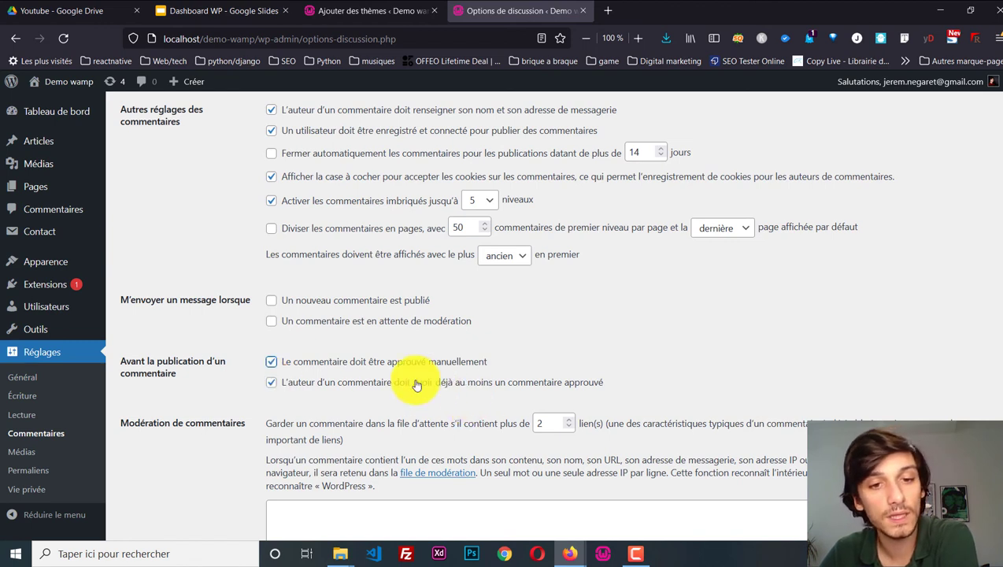
# Step: Require manual approval and a previously approved comment, enable e-mails for newly published comments, and save the discussion settings
pyautogui.moveTo(373, 362); pyautogui.dragTo(501, 384)
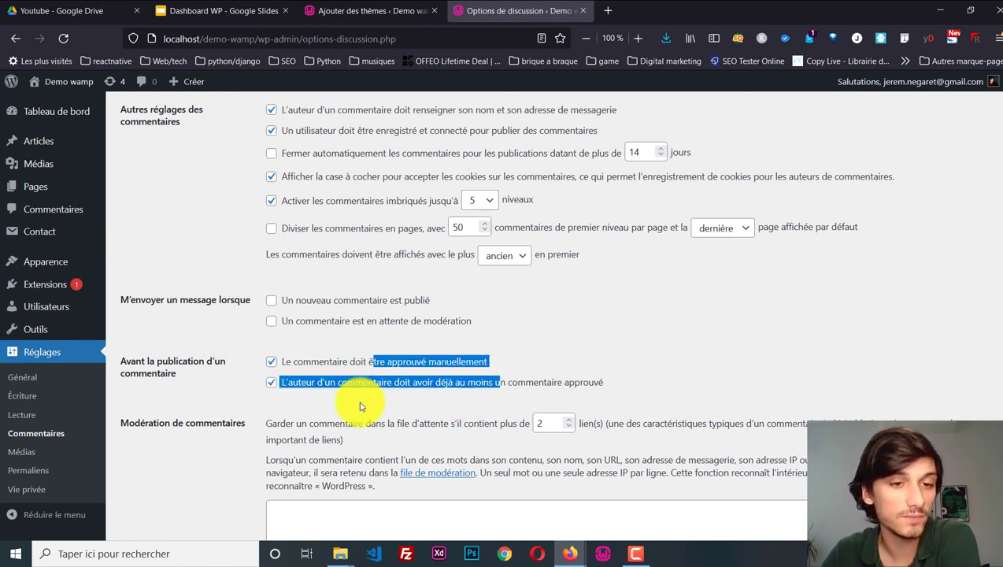
pyautogui.click(363, 375)
pyautogui.moveTo(374, 385); pyautogui.dragTo(703, 395)
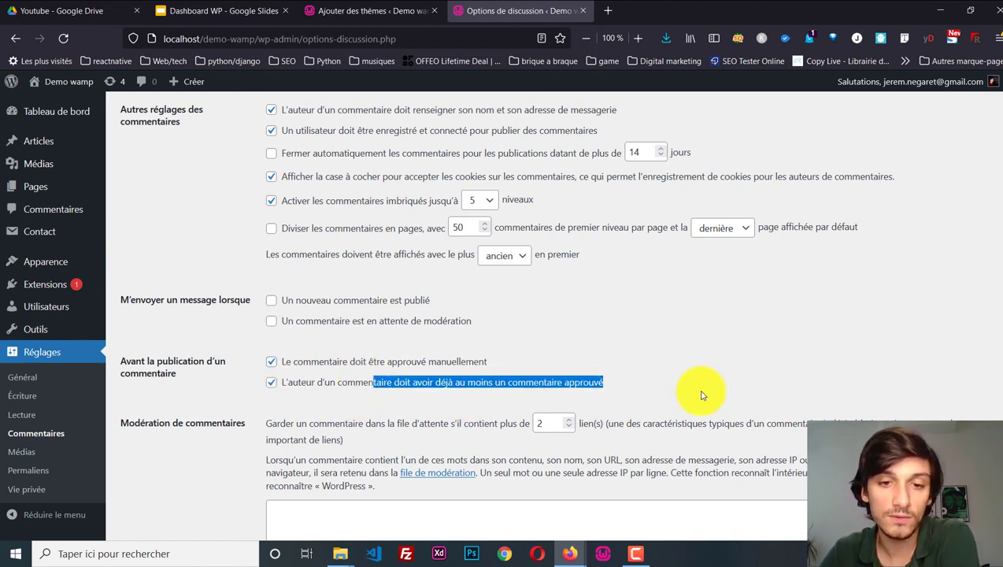
pyautogui.click(268, 387)
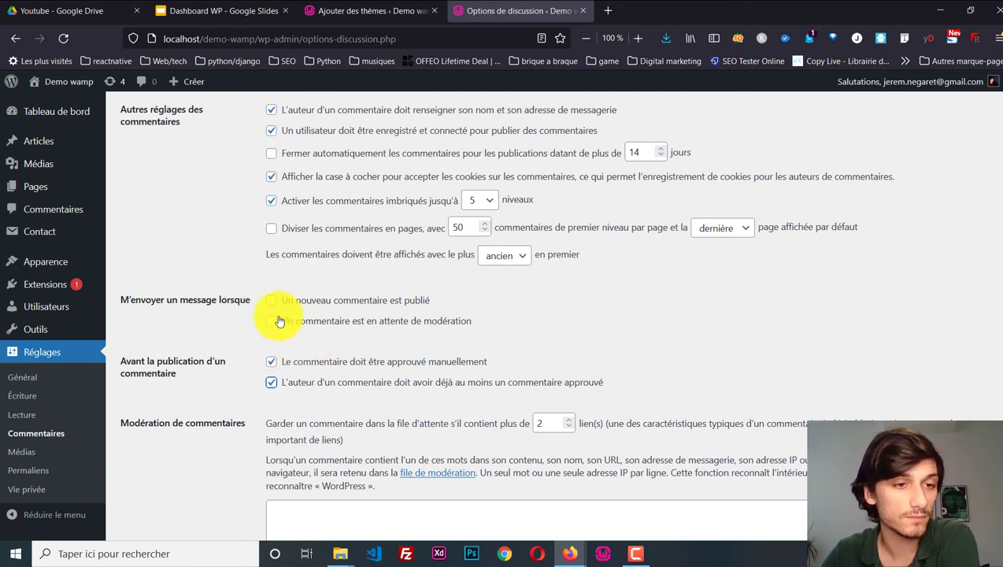
pyautogui.scroll(-5, 229, 358)
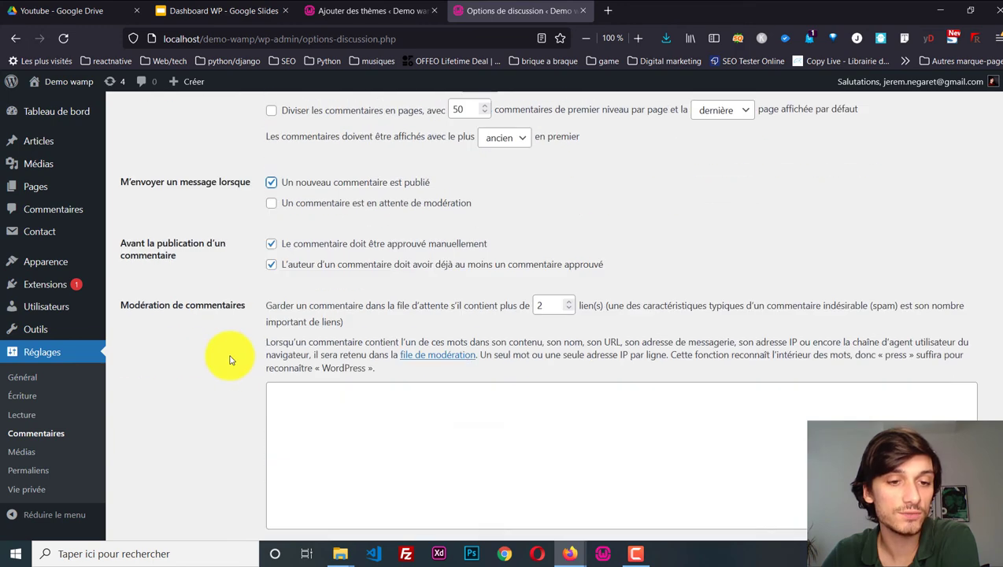
pyautogui.scroll(-15, 230, 360)
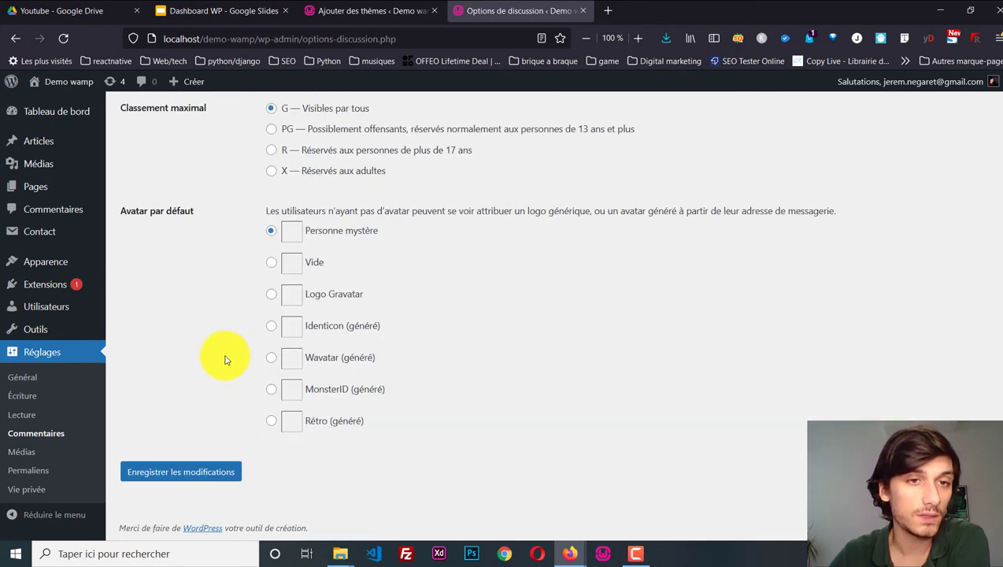
pyautogui.click(182, 471)
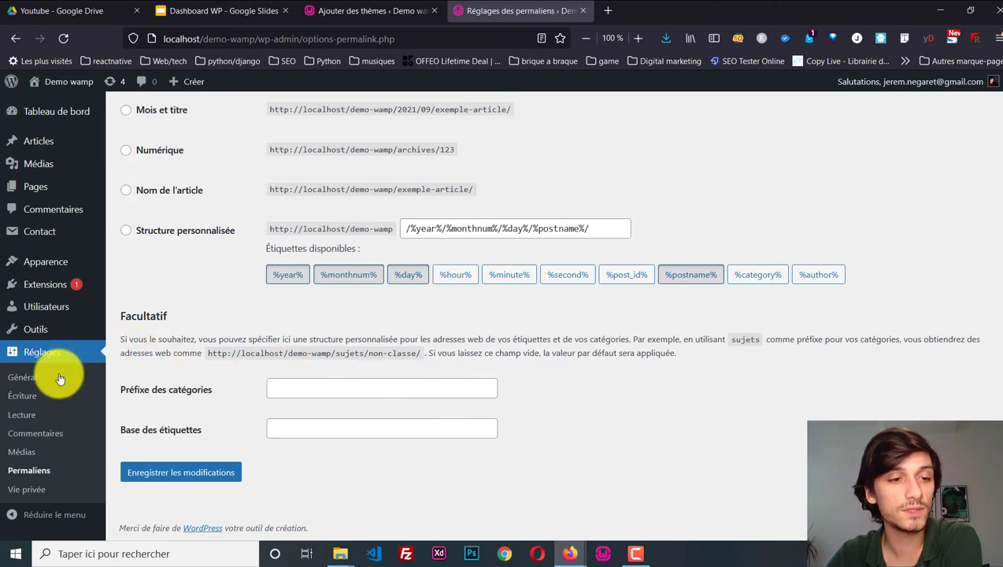
# Step: In the general settings, change the site title to Demo wordpress and clear the slogan
pyautogui.click(39, 473)
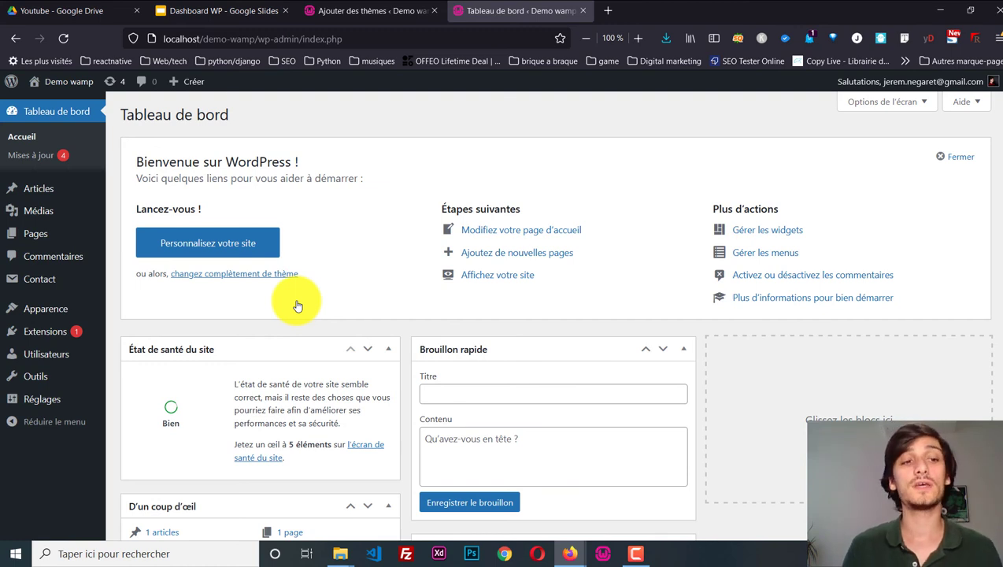
pyautogui.moveTo(3, 286)
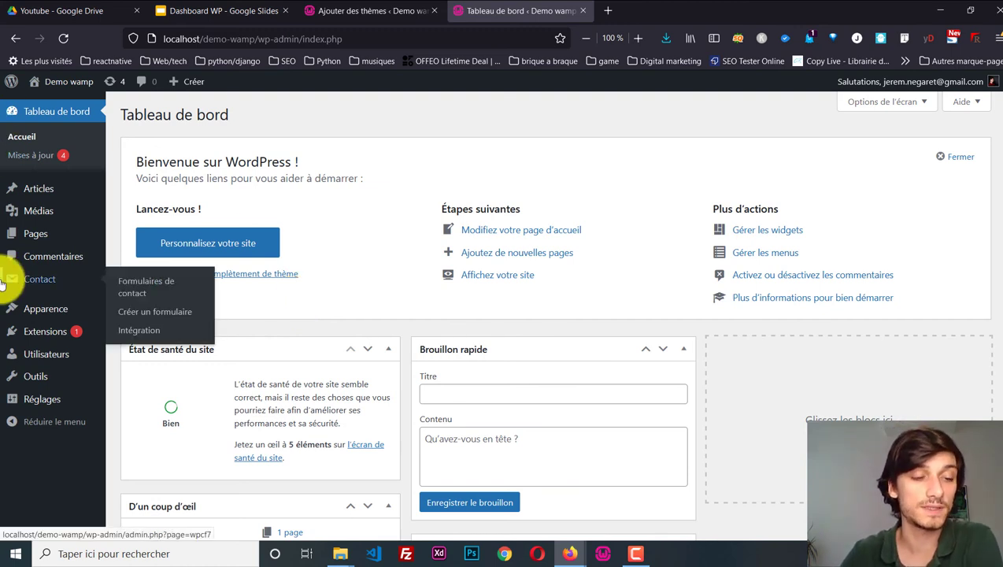
pyautogui.moveTo(37, 400)
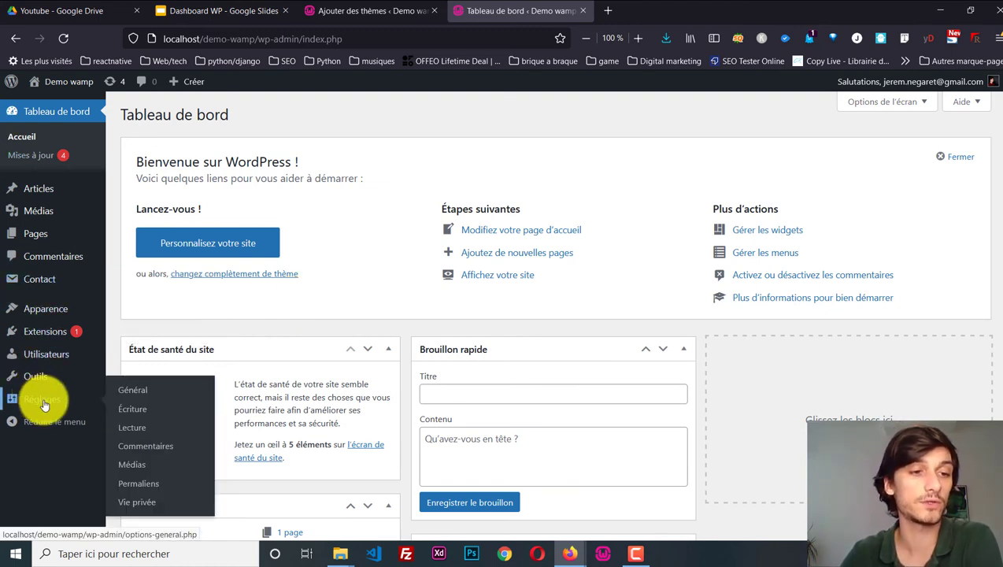
pyautogui.click(148, 398)
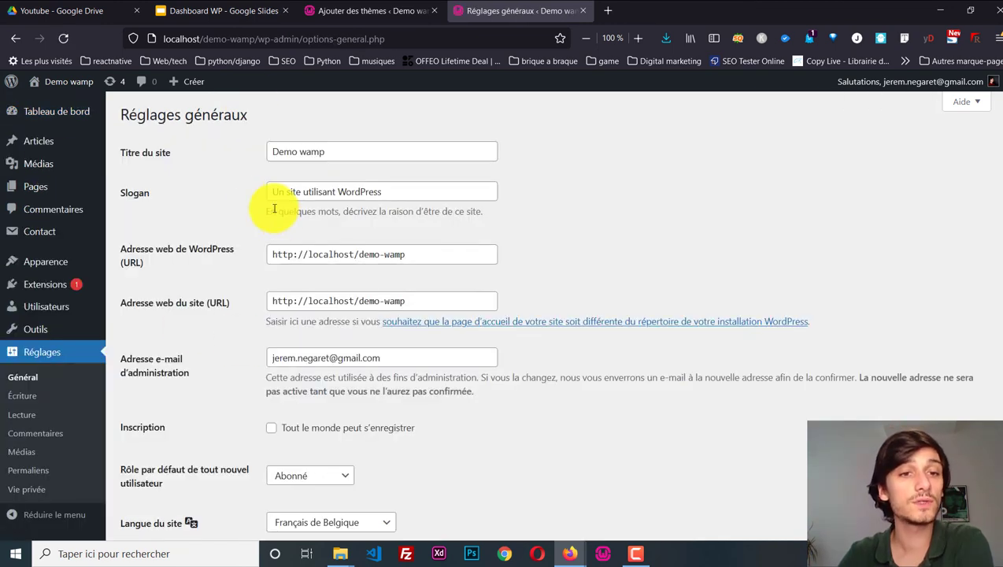
pyautogui.click(322, 152)
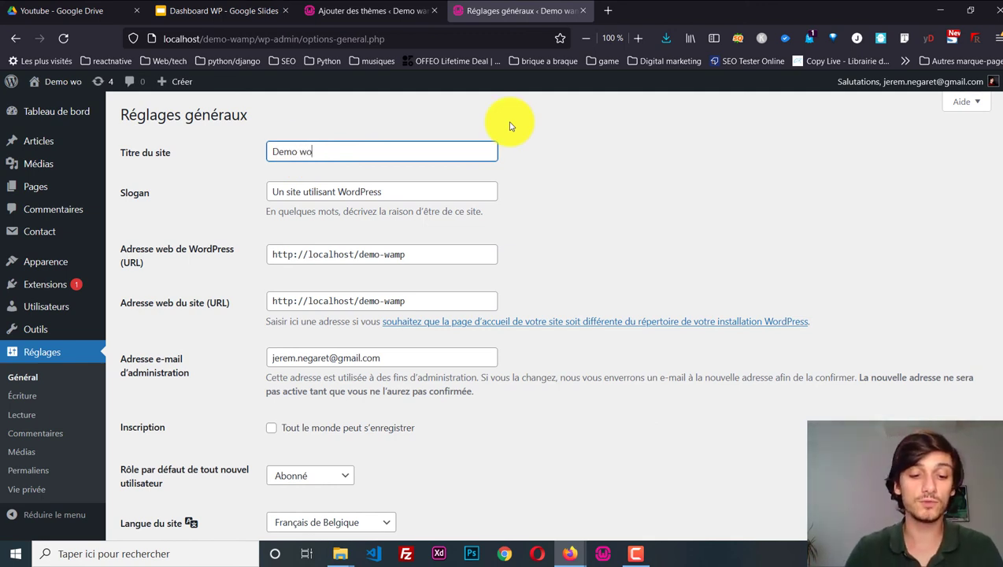
pyautogui.write('dpress')
pyautogui.press('Tab')
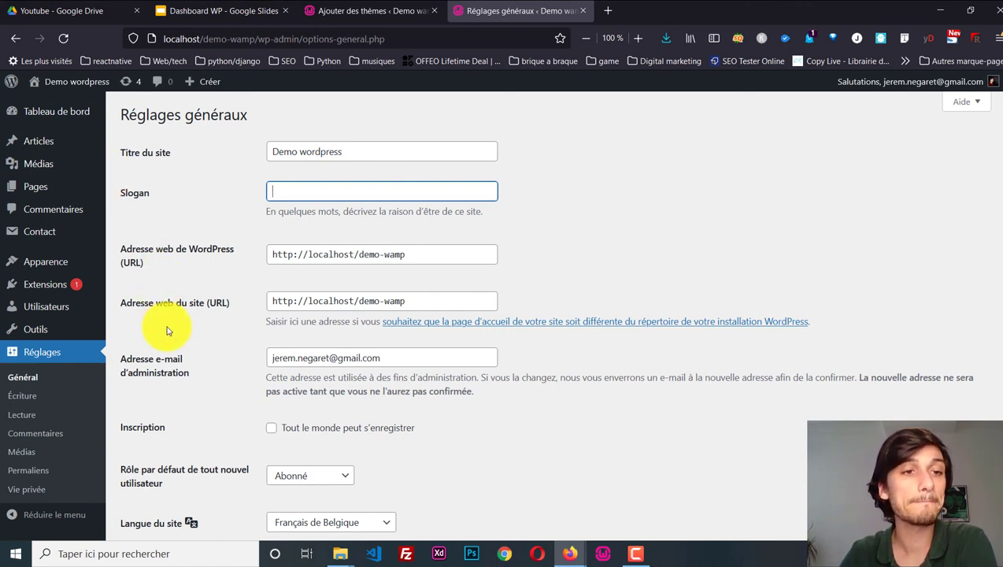
# Step: Compare the WordPress and site web addresses with the https address of blanktitle.be opened in a separate tab
pyautogui.click(291, 254)
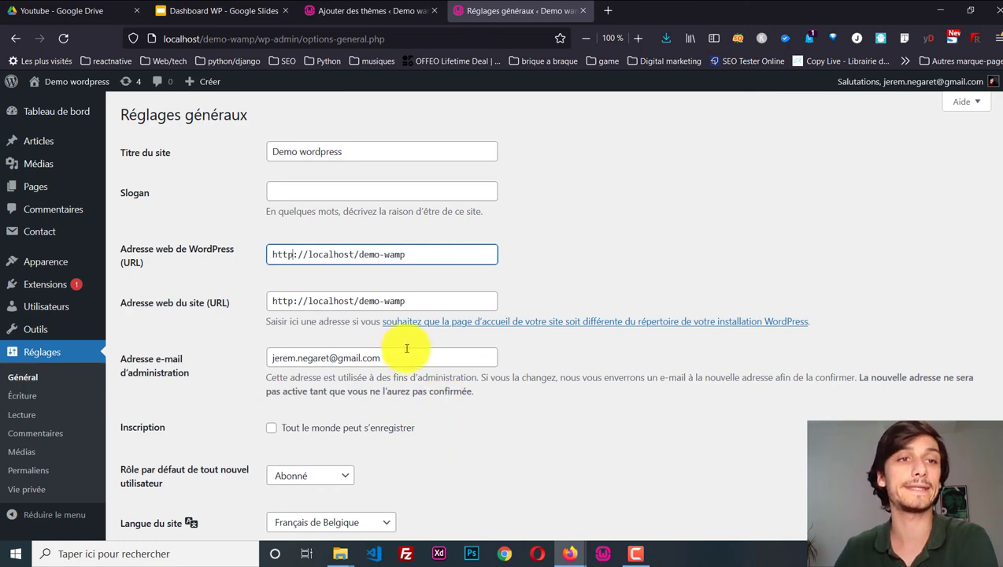
pyautogui.click(165, 41)
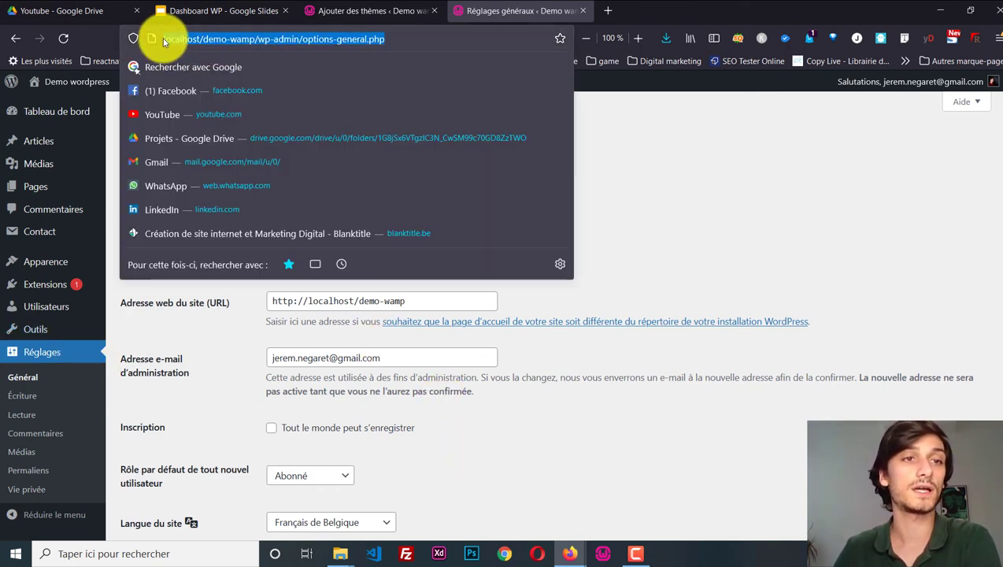
pyautogui.click(608, 10)
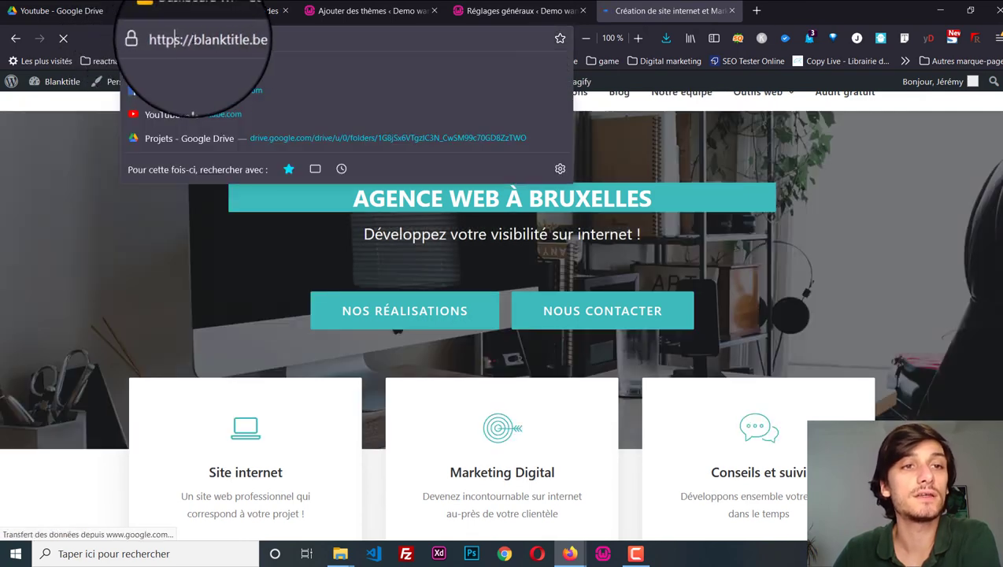
pyautogui.click(203, 38)
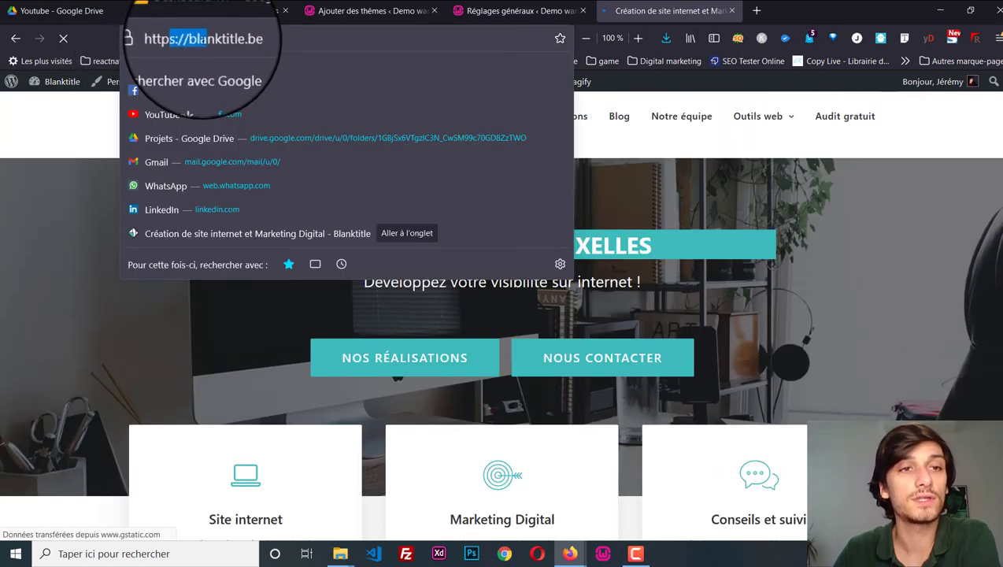
pyautogui.click(504, 11)
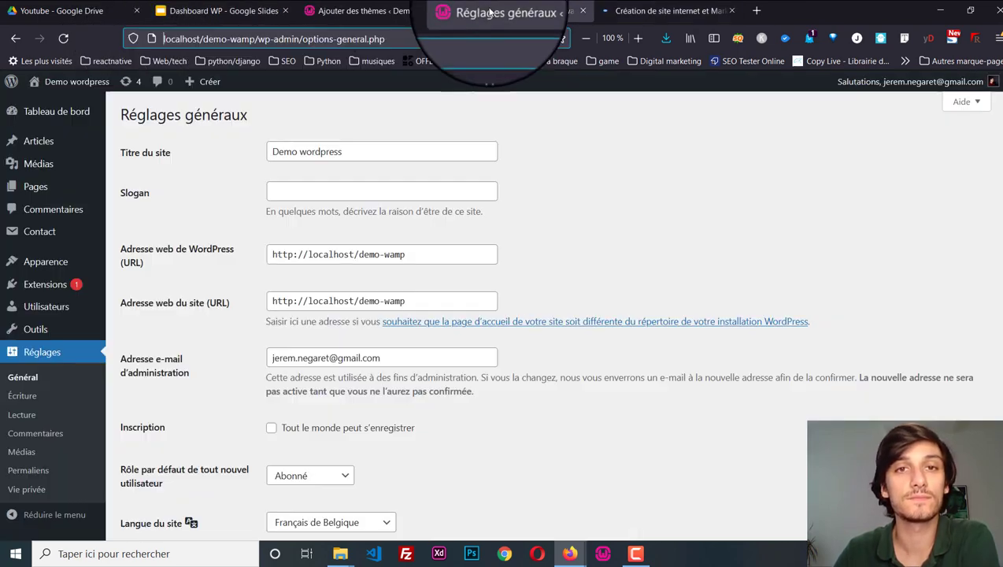
pyautogui.click(307, 255)
pyautogui.click(285, 304)
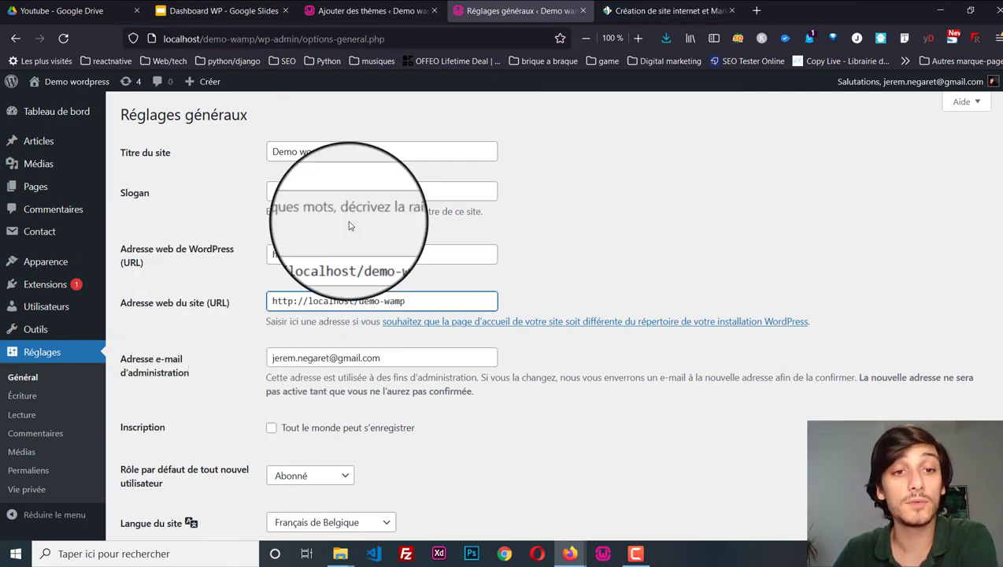
# Step: Keep Abonné as the default role for new users, review the language, time zone and date formats, and save the general settings
pyautogui.scroll(-2, 341, 231)
pyautogui.click(378, 221)
pyautogui.scroll(-2, 379, 251)
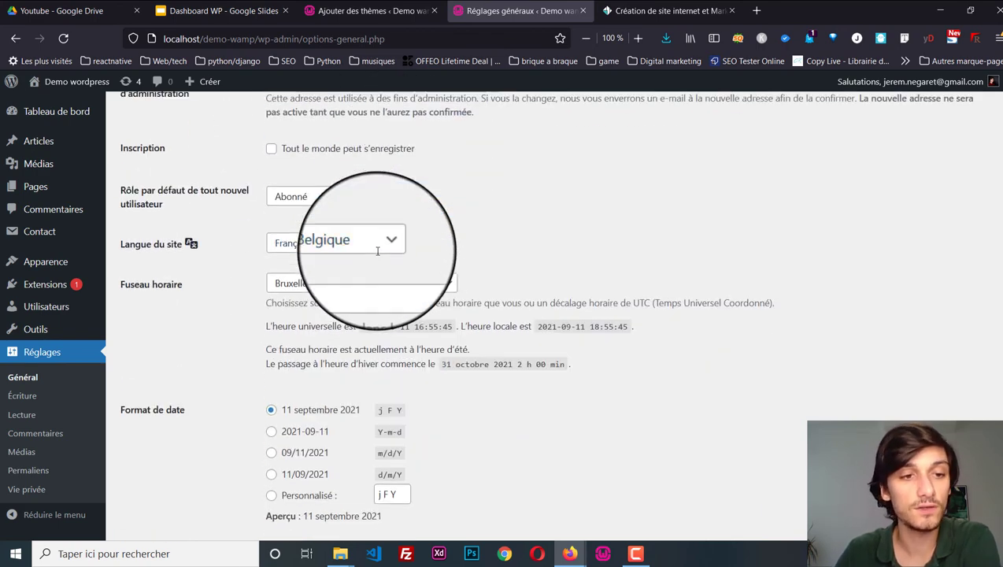
pyautogui.click(291, 204)
pyautogui.click(292, 204)
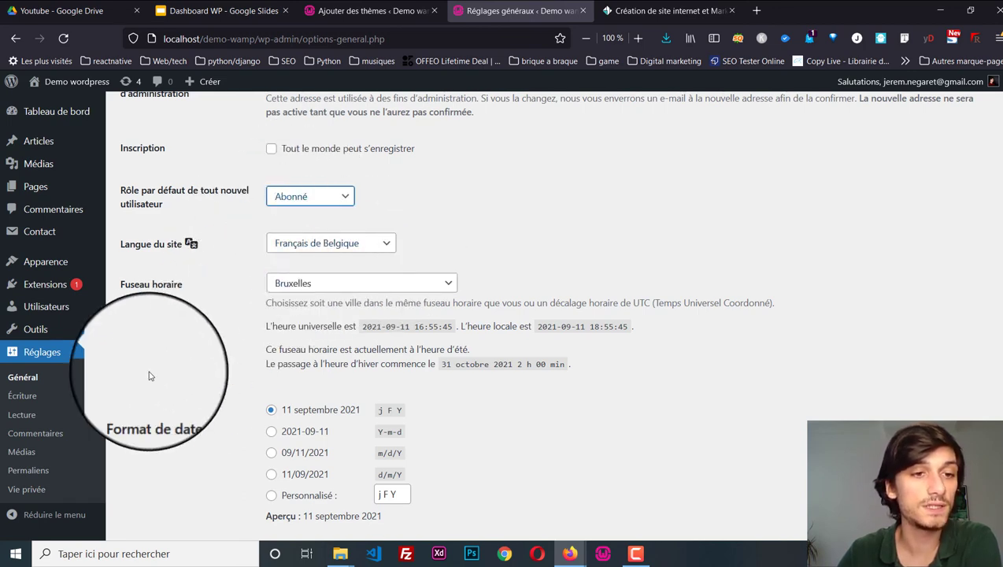
pyautogui.scroll(-4, 248, 402)
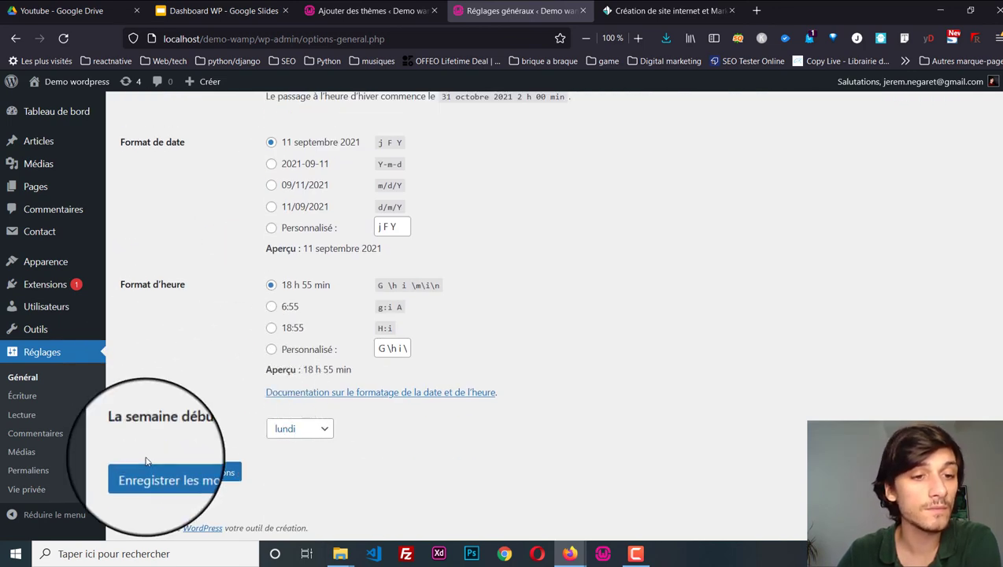
pyautogui.click(202, 470)
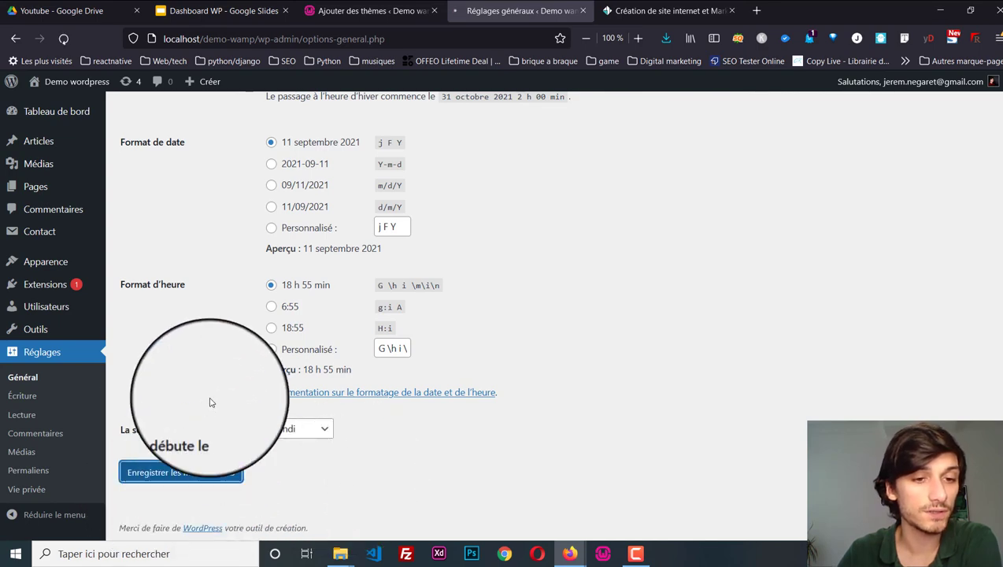
# Step: In the permalink settings, choose the Nom de l'article structure and review its example address and the optional prefixes
pyautogui.click(29, 473)
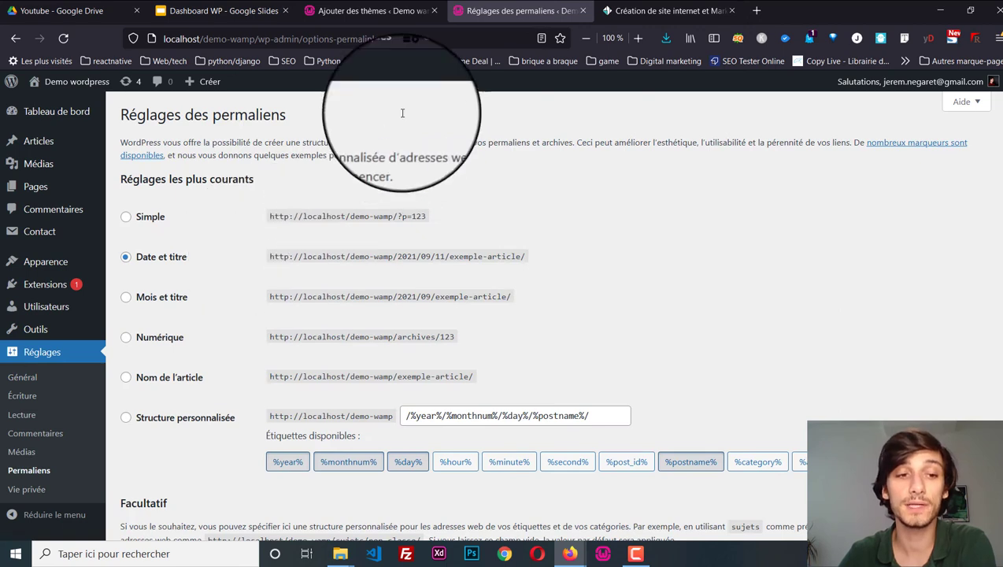
pyautogui.click(183, 379)
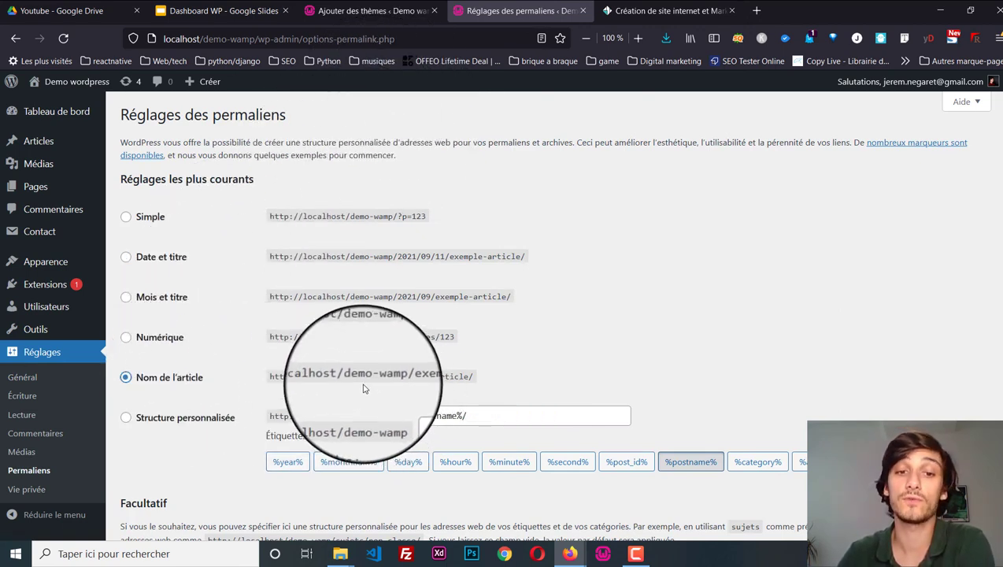
pyautogui.moveTo(350, 376); pyautogui.dragTo(506, 385)
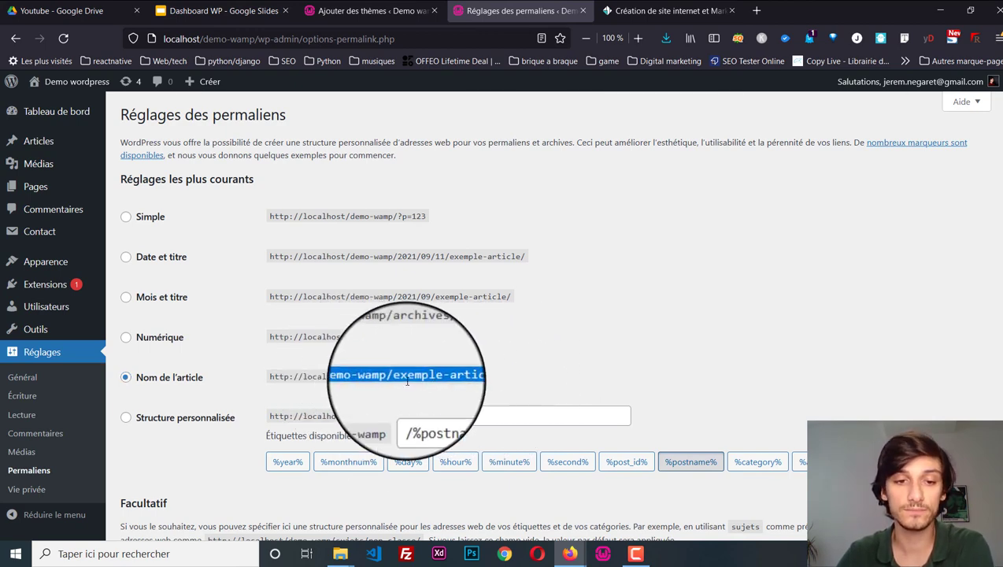
pyautogui.scroll(-1, 352, 426)
pyautogui.scroll(-3, 352, 426)
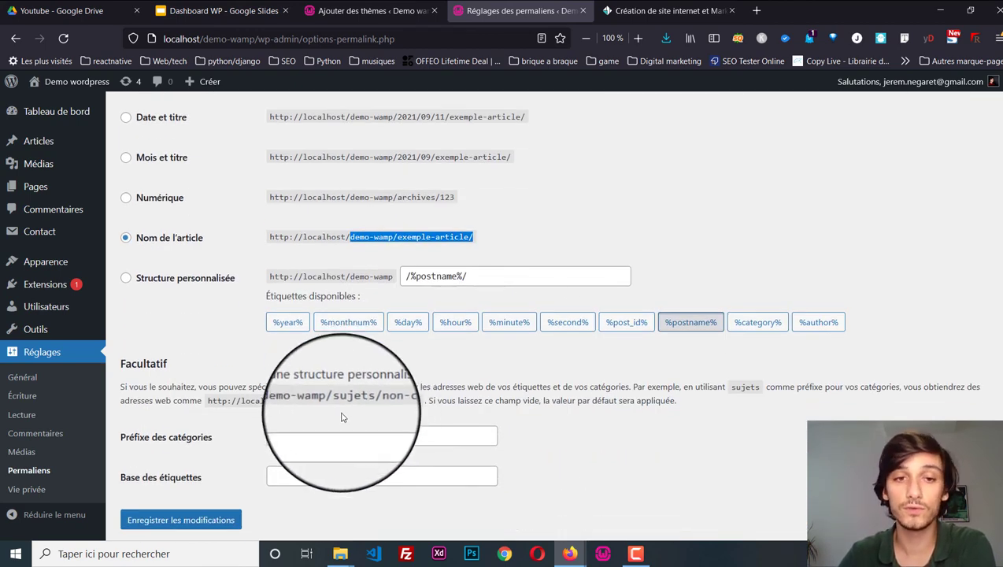
# Step: Try a custom permalink structure by adding the %category% tag after %postname%
pyautogui.scroll(4, 246, 357)
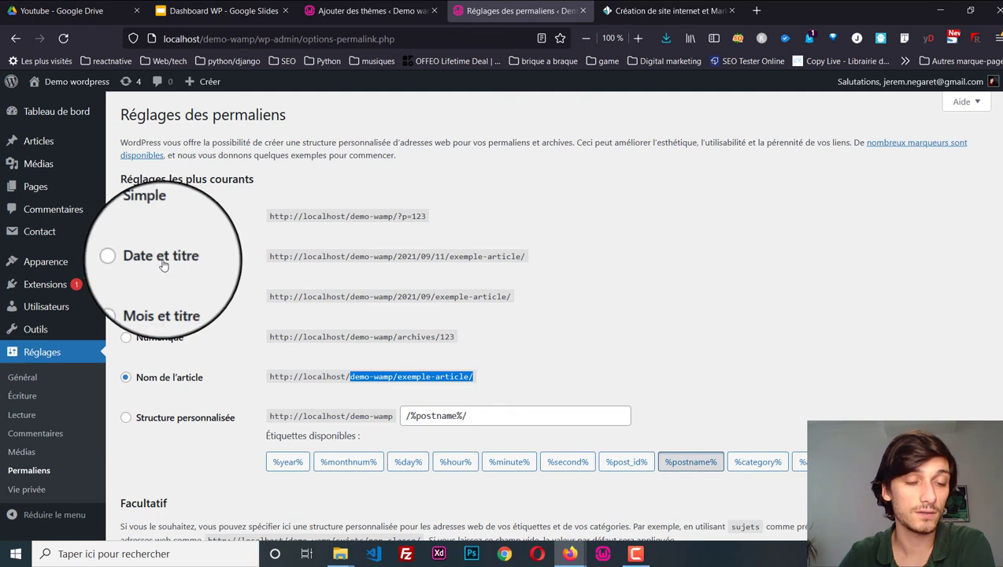
pyautogui.click(385, 361)
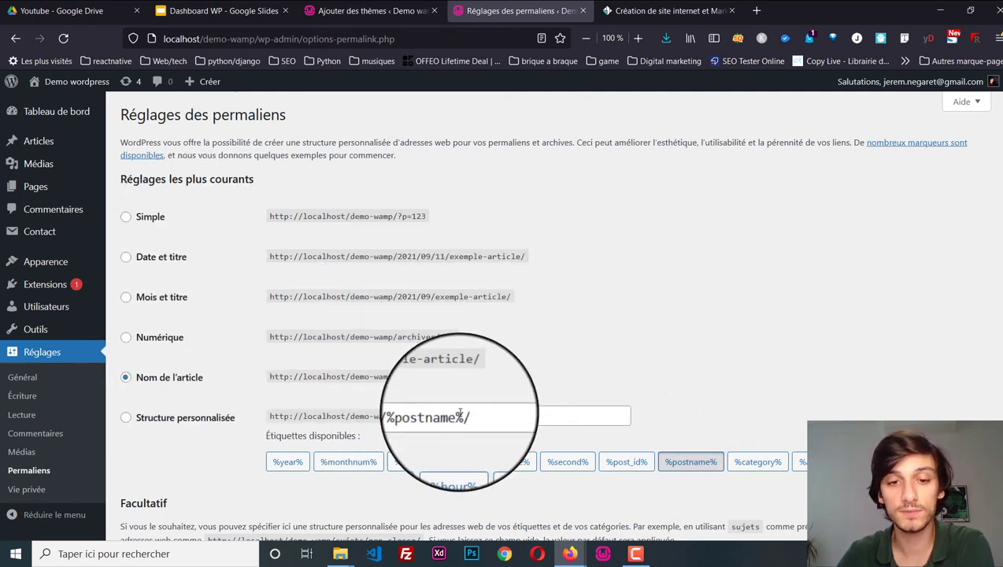
pyautogui.click(756, 463)
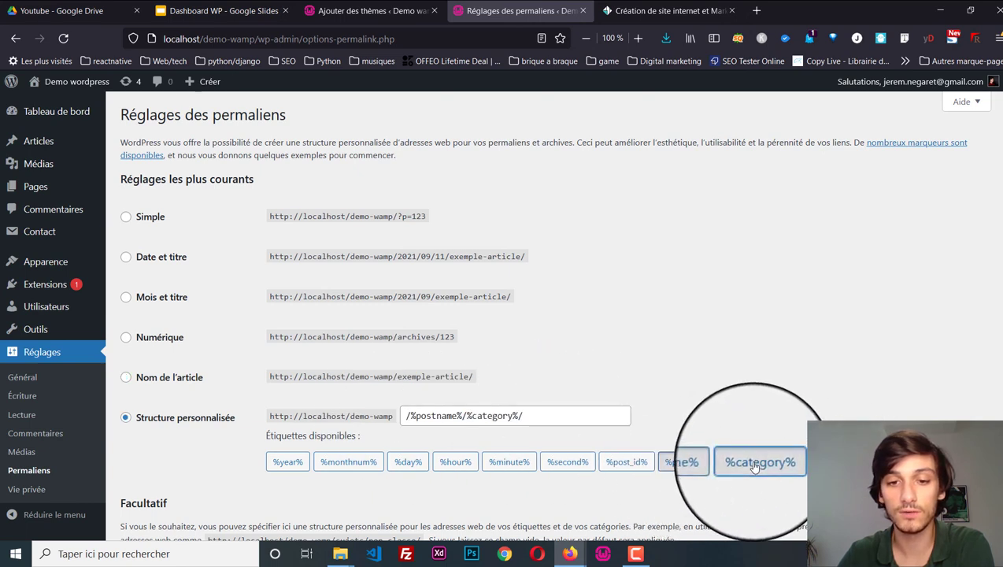
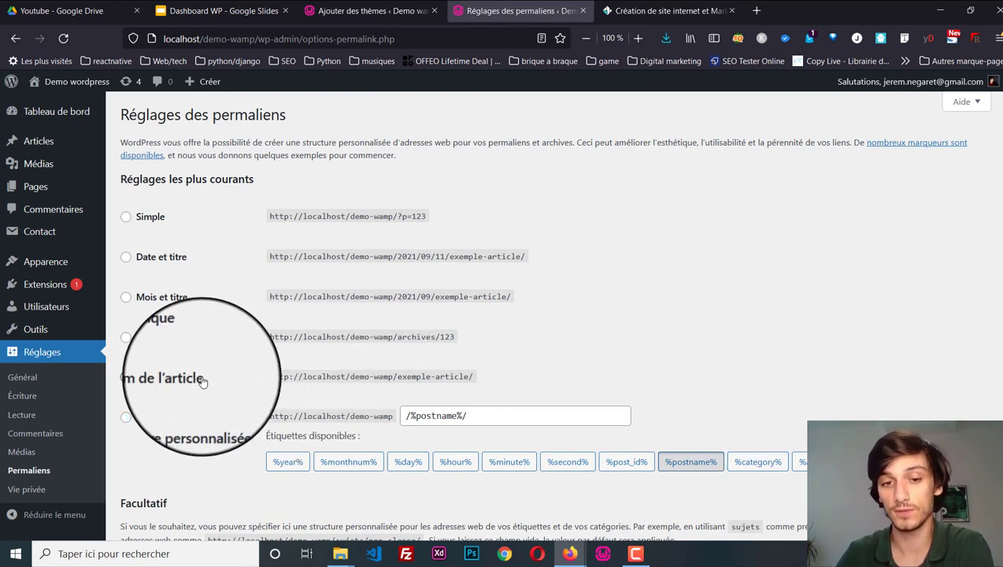
# Step: Set the permalink structure back to Nom de l'article and save the permalink settings
pyautogui.moveTo(437, 377); pyautogui.dragTo(513, 374)
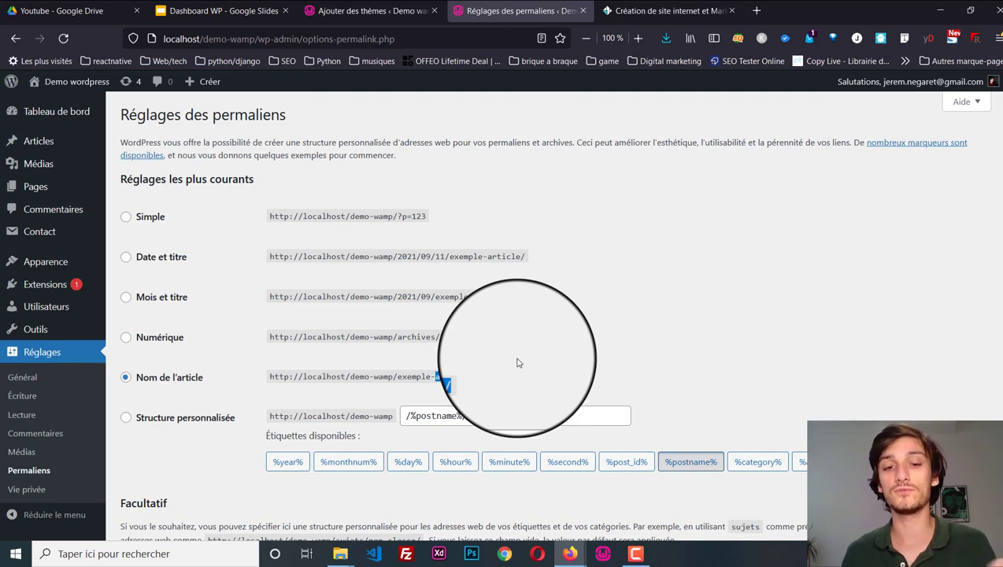
pyautogui.scroll(-3, 518, 363)
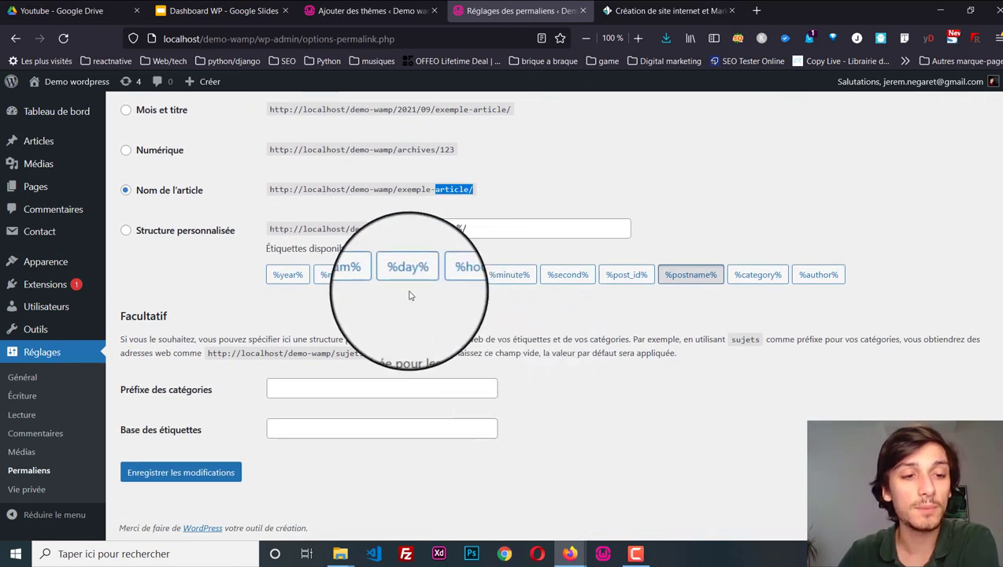
pyautogui.click(183, 482)
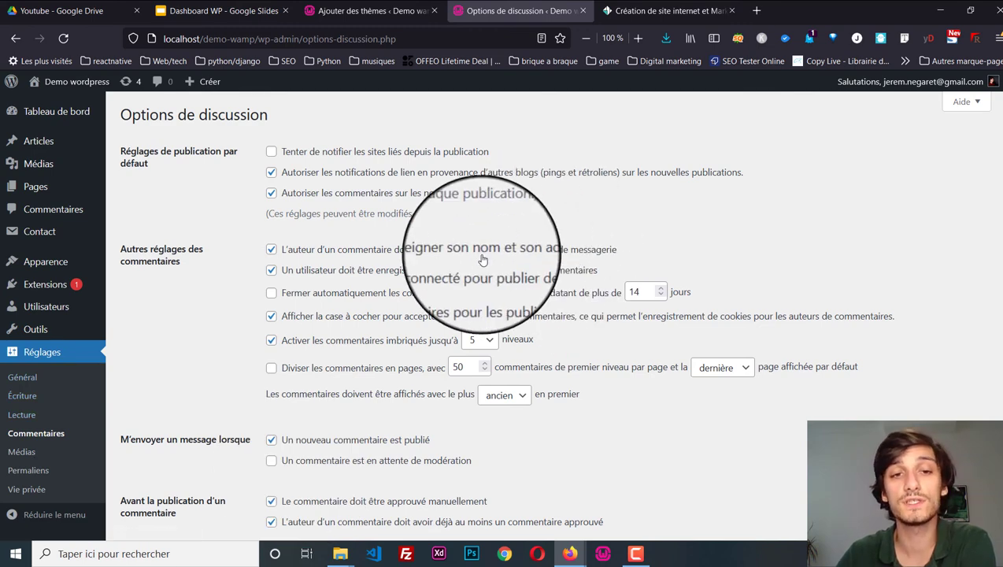
# Step: Open the pages list in a new tab and view the quick edit options of Page d'exemple
pyautogui.rightClick(48, 188)
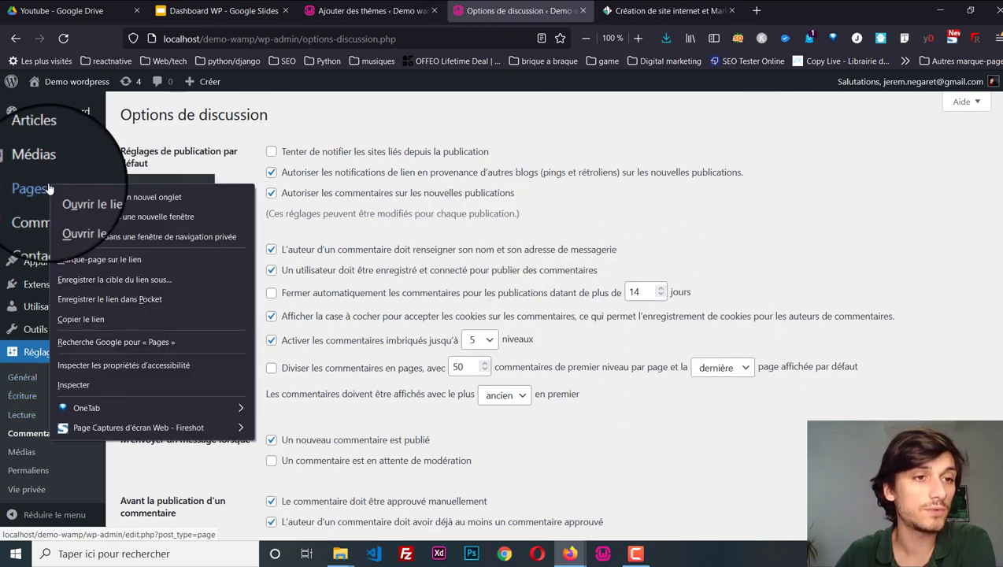
pyautogui.click(90, 198)
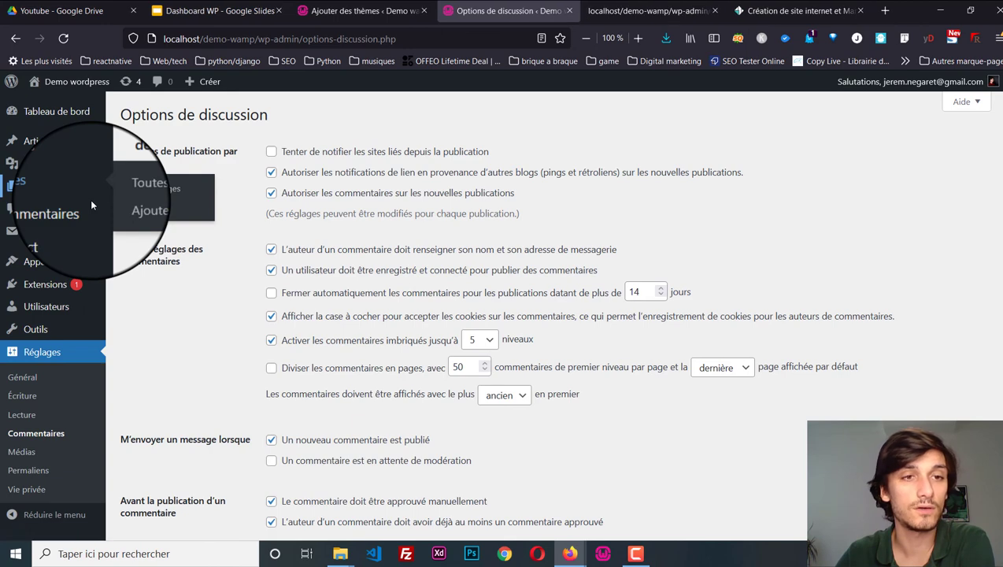
pyautogui.click(614, 11)
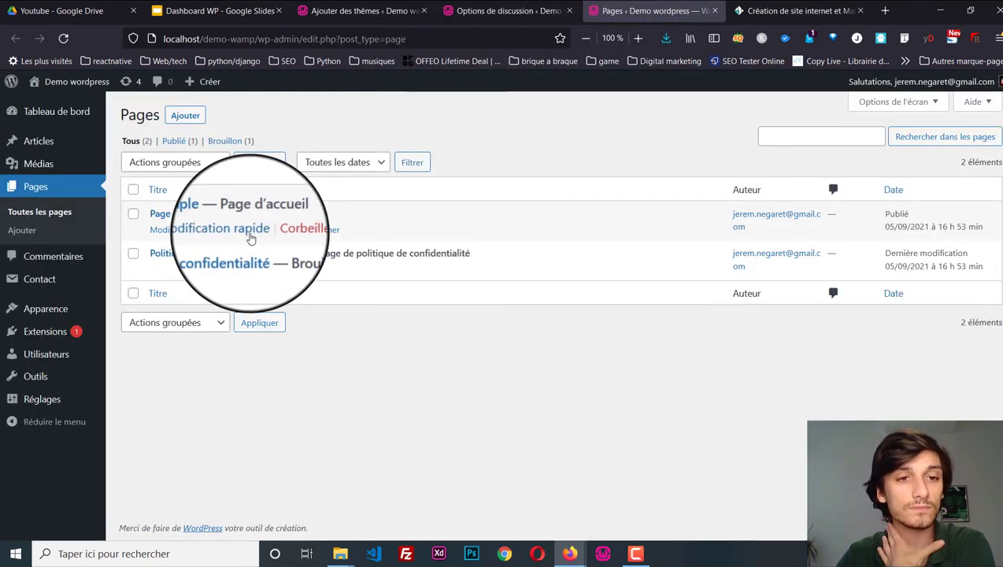
pyautogui.click(249, 228)
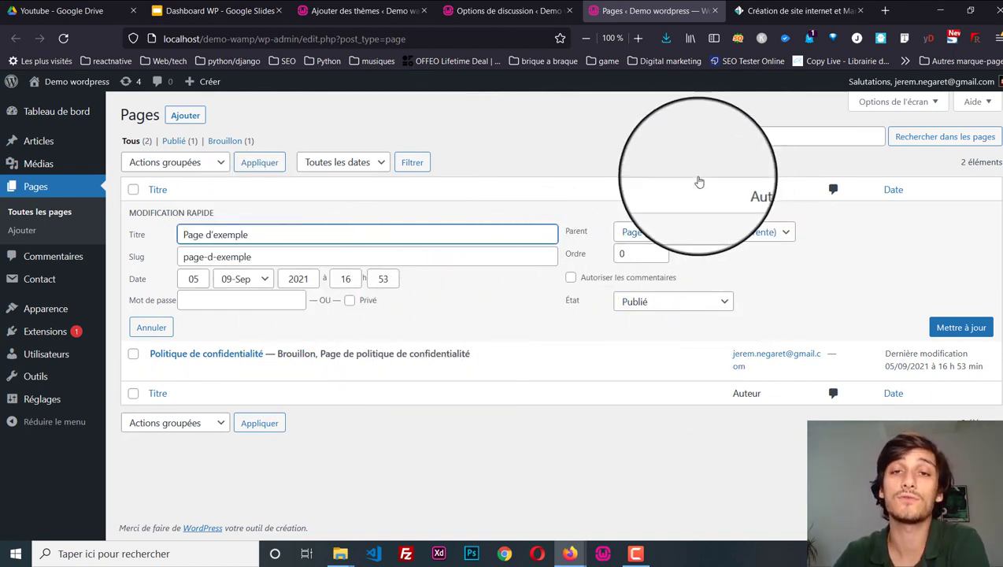
# Step: In the writing settings, choose a category other than Non classé as the default for articles and save the changes
pyautogui.moveTo(45, 402)
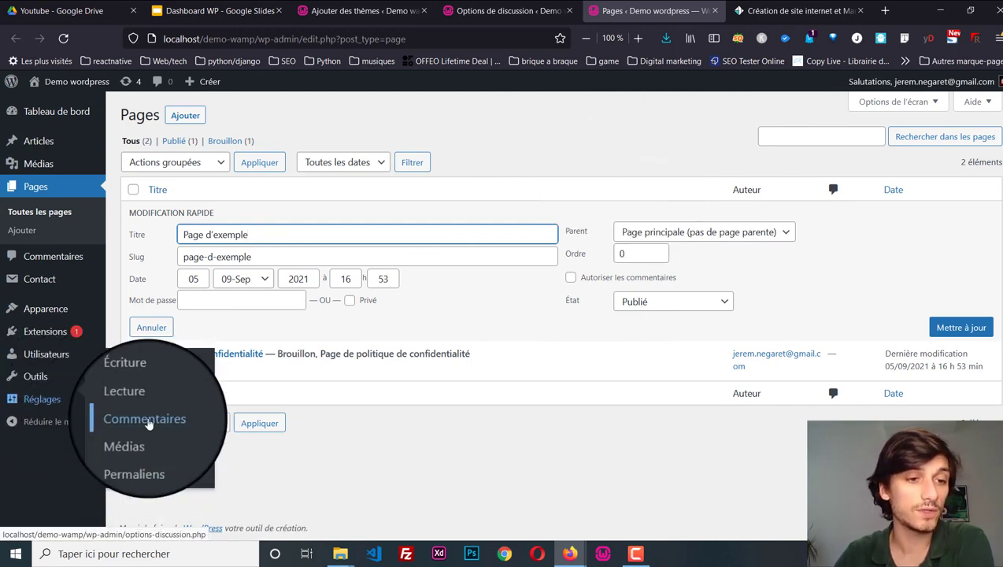
pyautogui.click(118, 390)
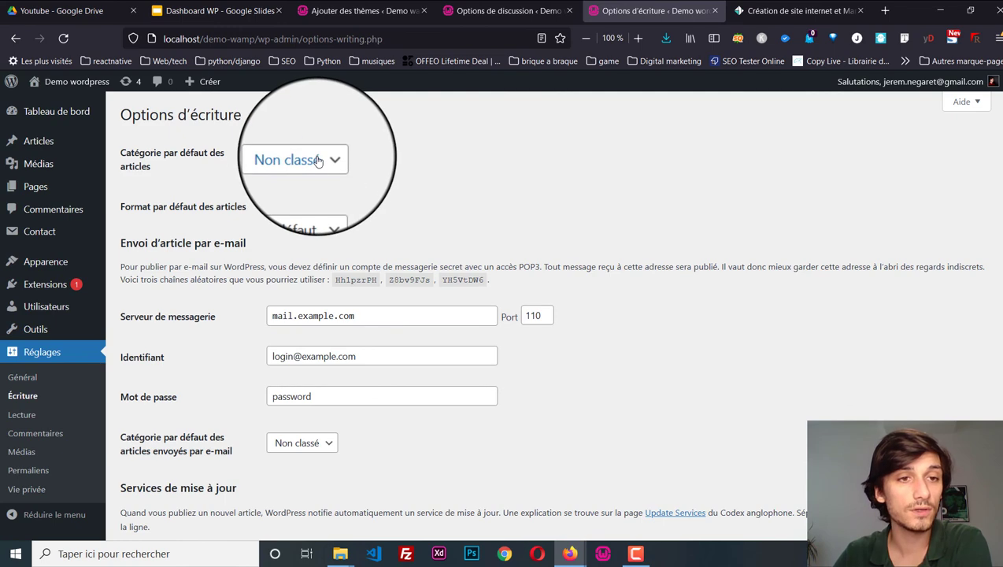
pyautogui.click(319, 160)
pyautogui.click(278, 186)
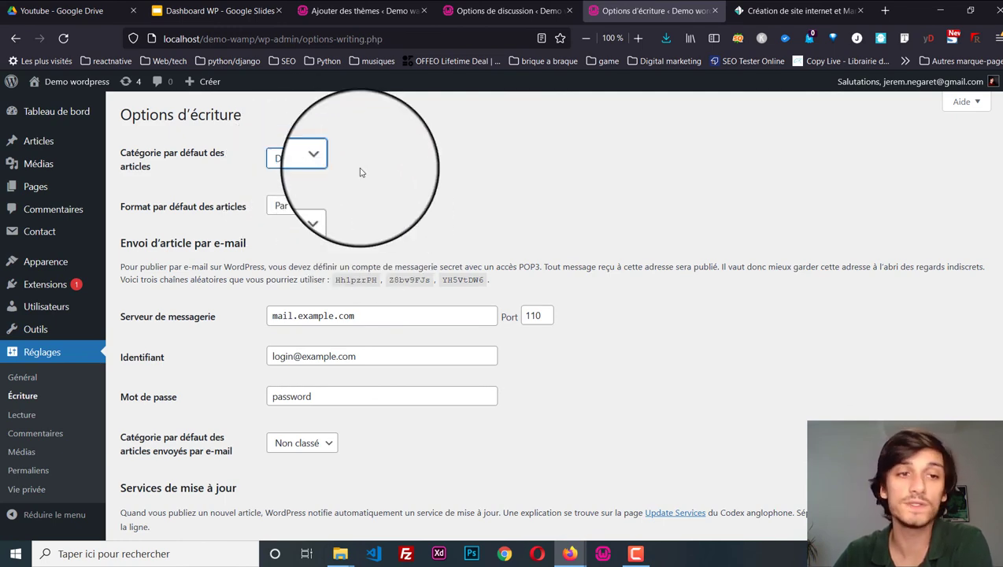
pyautogui.scroll(-3, 365, 189)
pyautogui.click(182, 472)
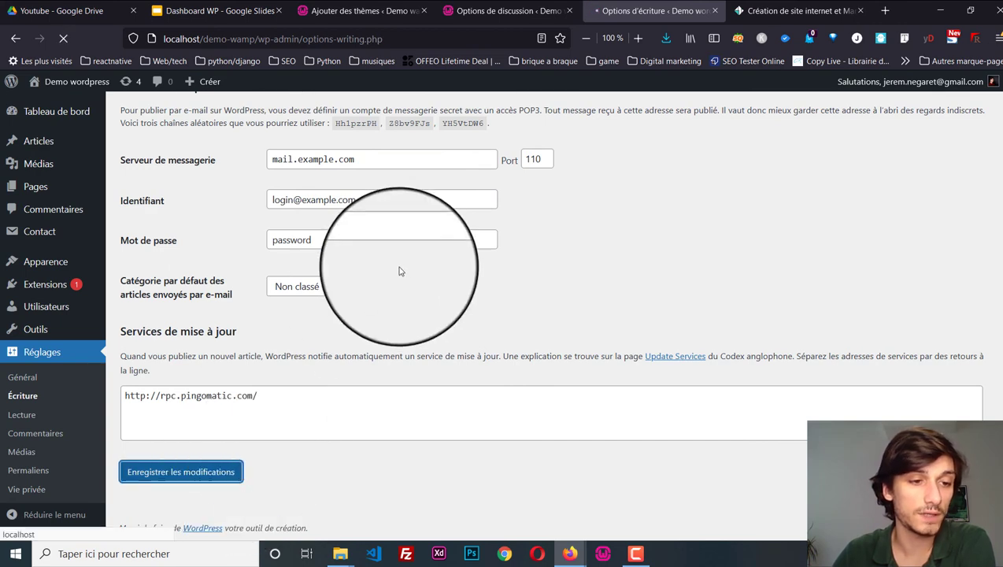
# Step: In the reading settings, review the static home page choices, keeping Page d'exemple as the home page
pyautogui.click(22, 415)
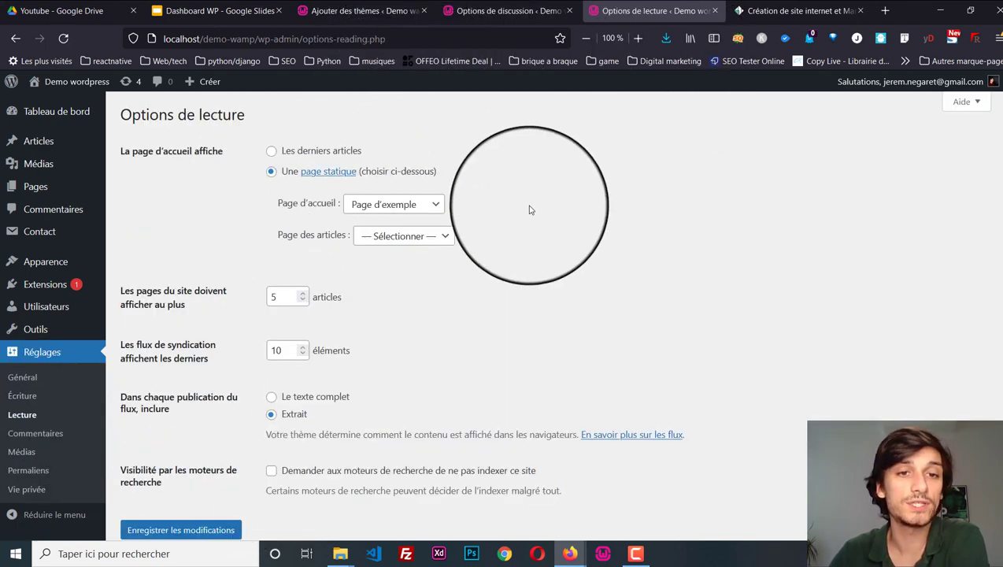
pyautogui.click(430, 209)
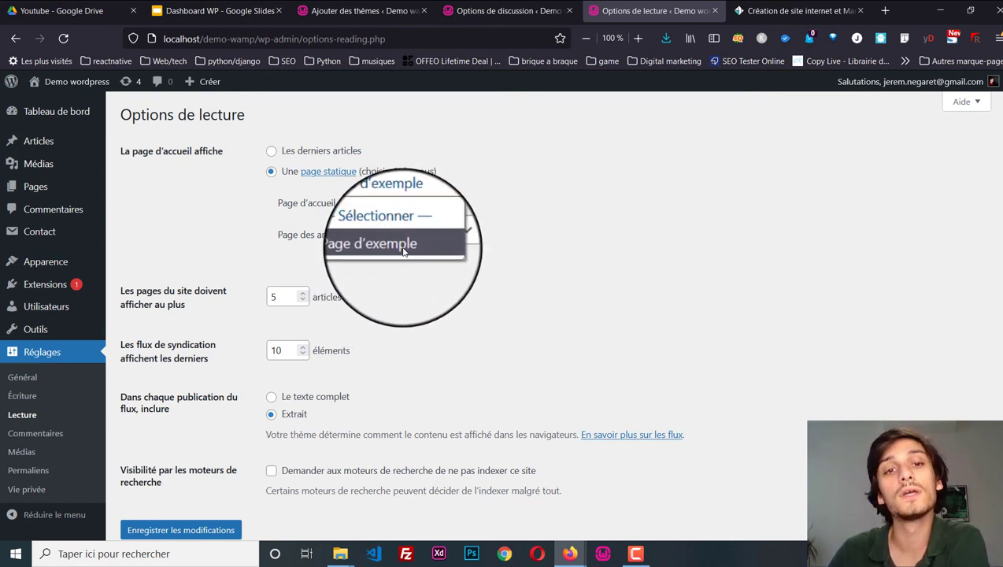
pyautogui.click(443, 246)
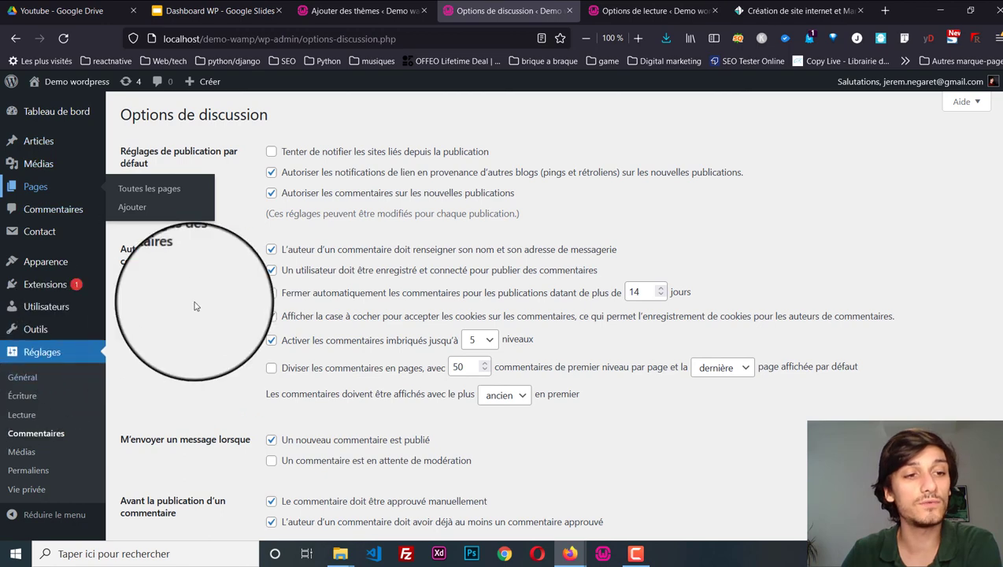
# Step: Review the lists of existing pages and articles from the discussion options tab
pyautogui.click(78, 189)
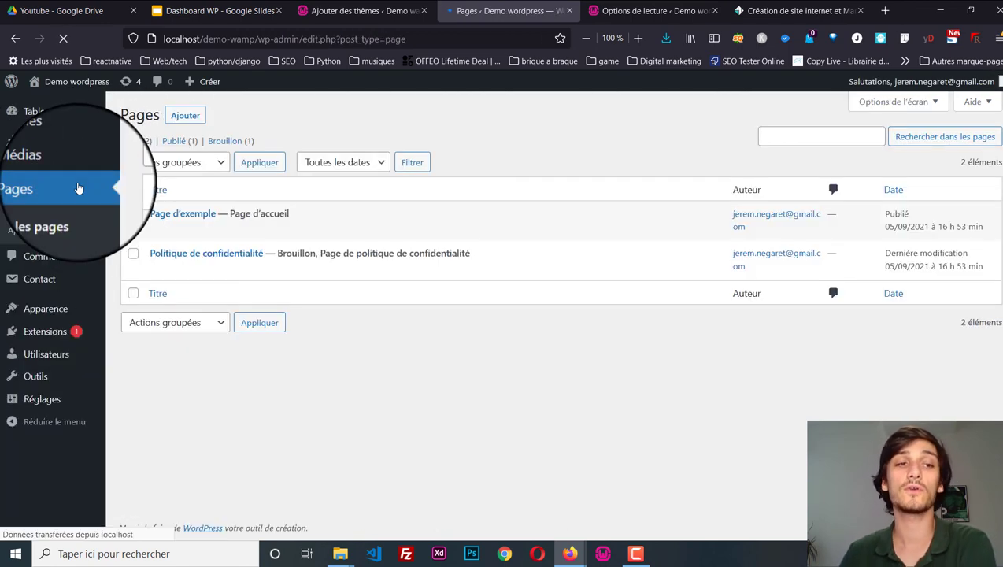
pyautogui.click(79, 145)
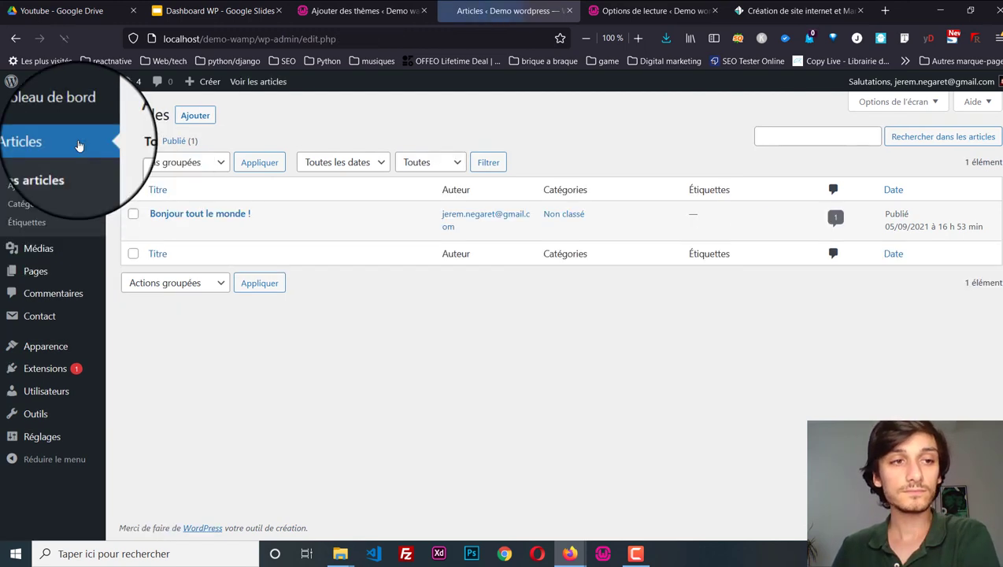
pyautogui.moveTo(90, 321)
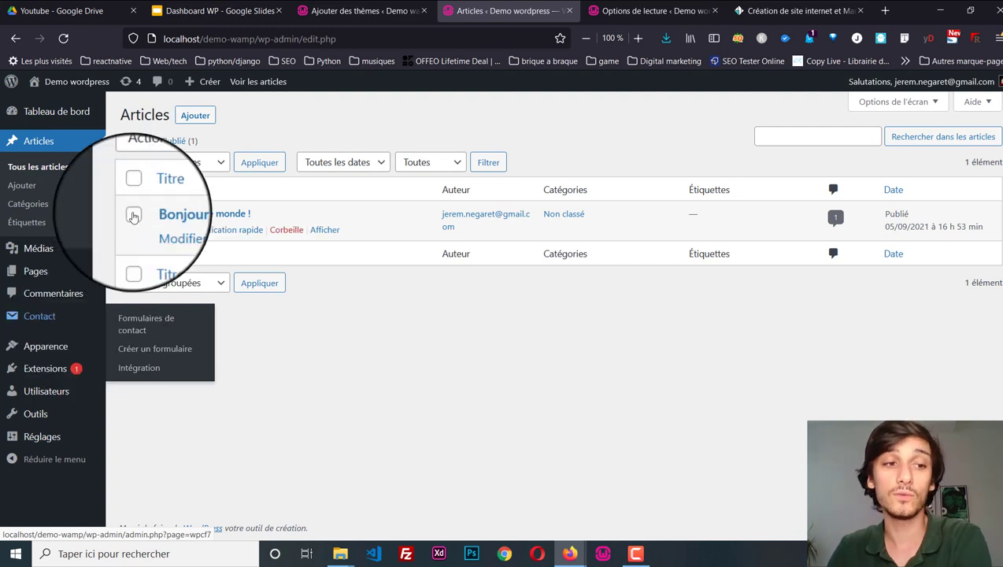
# Step: Install the GeneratePress theme from the popular themes and activate it on the site
pyautogui.moveTo(47, 342)
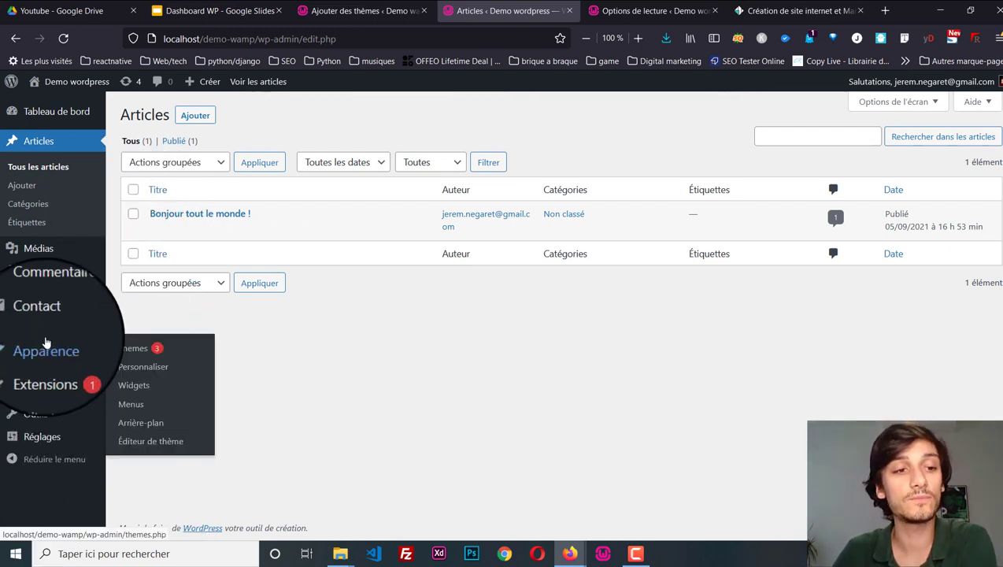
pyautogui.click(127, 349)
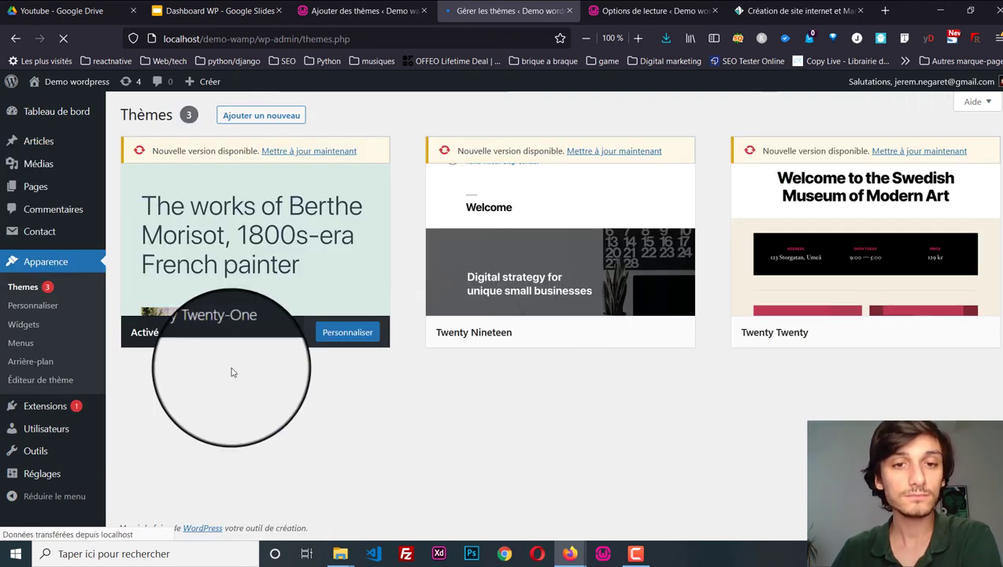
pyautogui.click(292, 116)
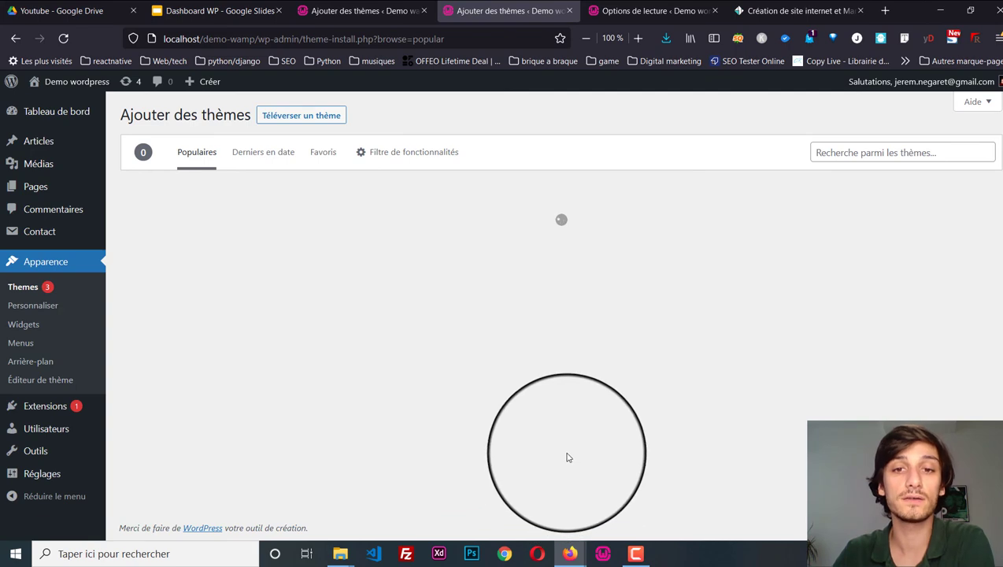
pyautogui.moveTo(609, 350)
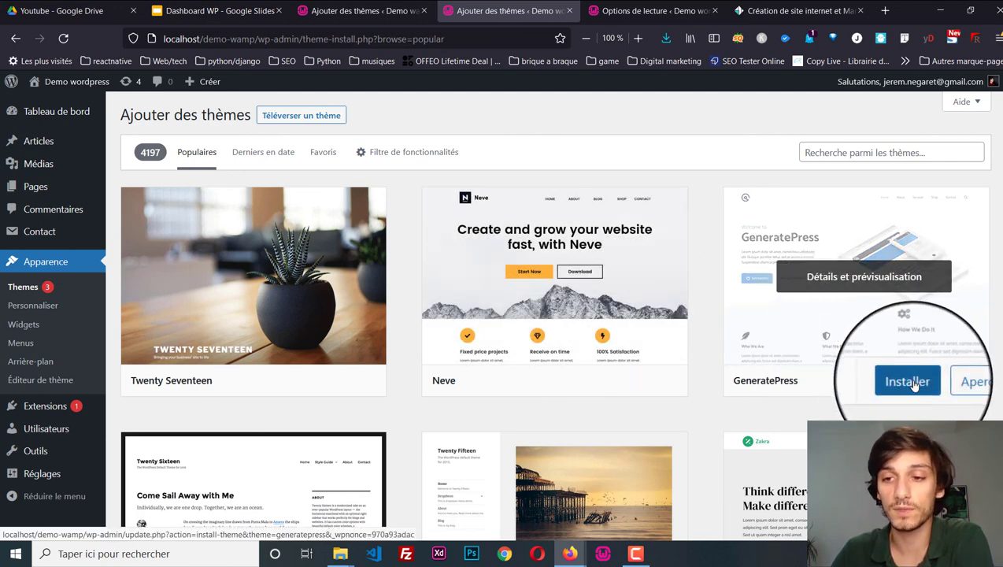
pyautogui.click(893, 380)
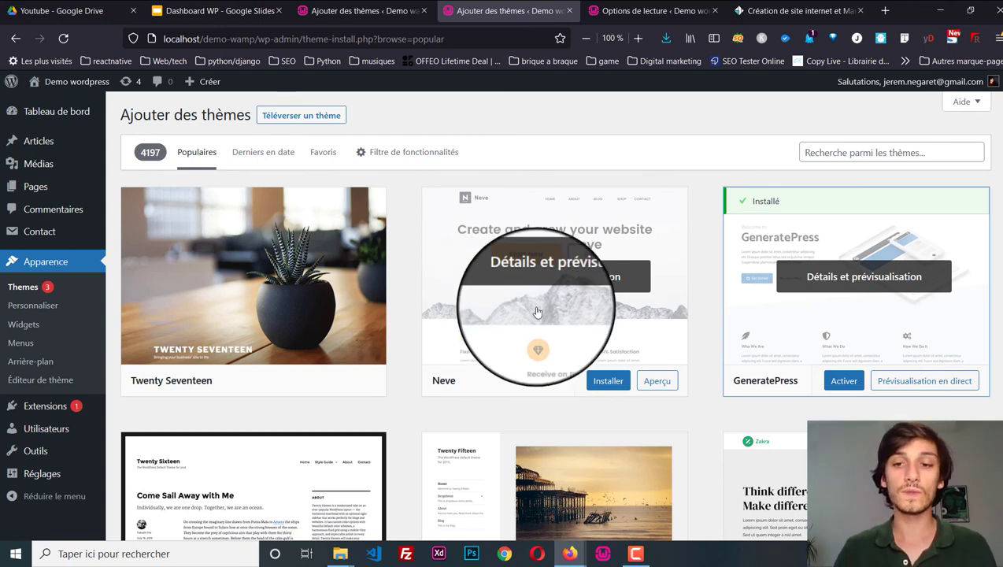
pyautogui.click(839, 383)
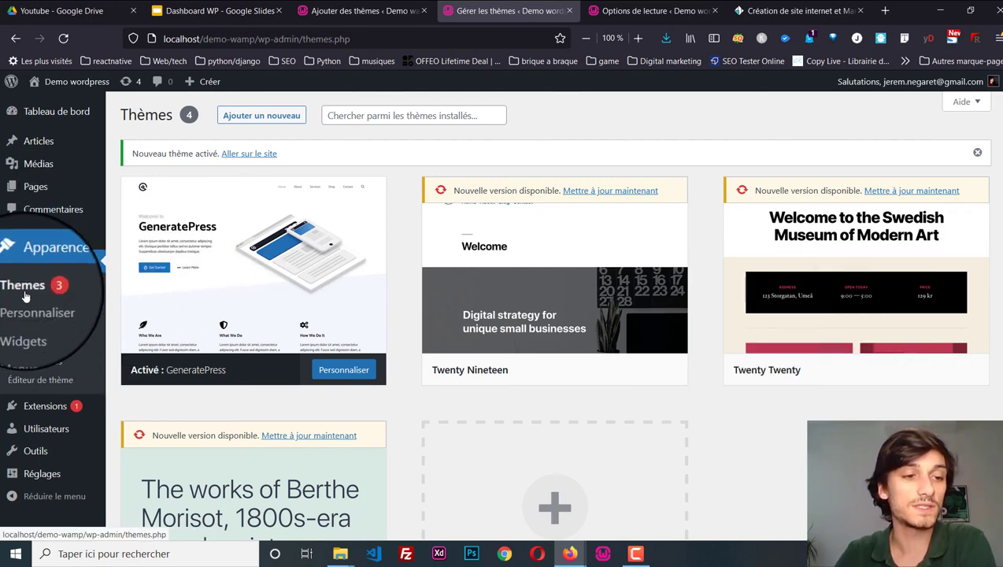
# Step: Recap the main dashboard sections by viewing the installed extensions, contact forms, pages, articles and installed themes
pyautogui.click(52, 407)
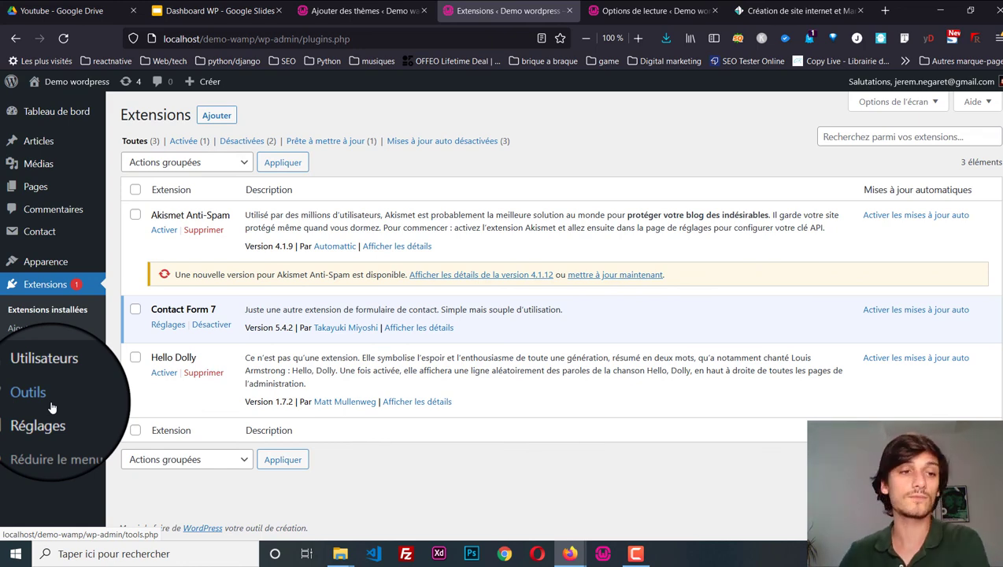
pyautogui.moveTo(77, 274)
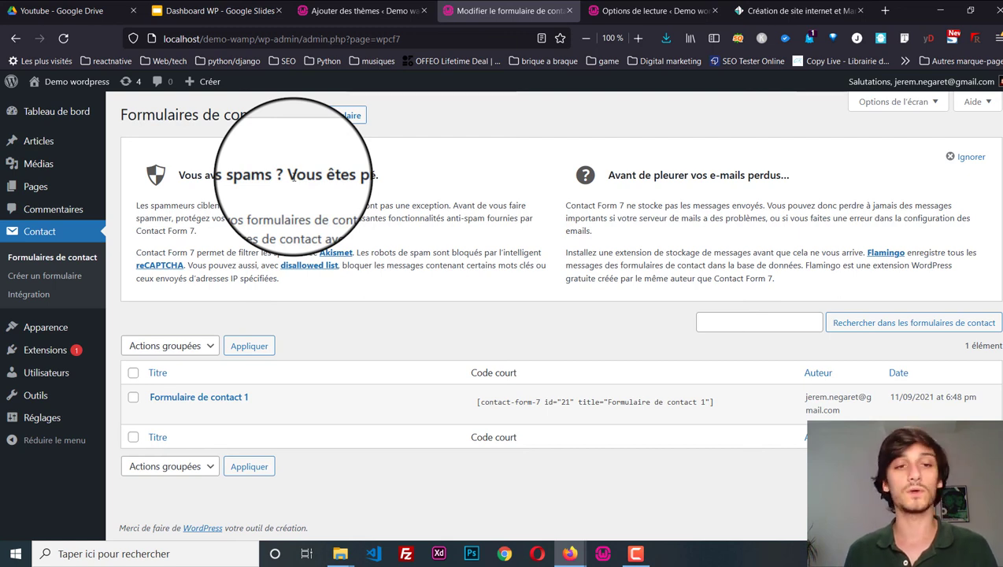
pyautogui.click(73, 185)
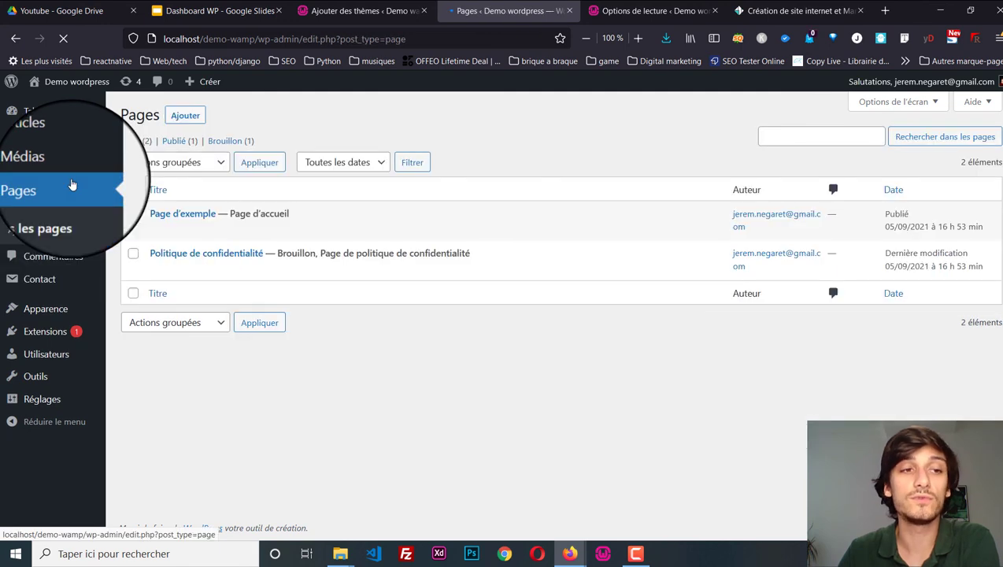
pyautogui.click(43, 141)
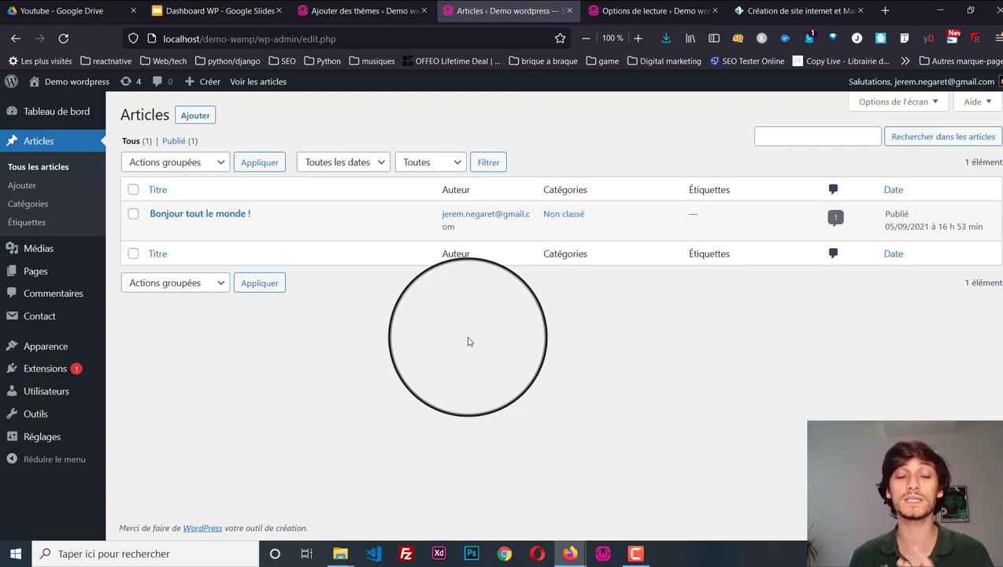
pyautogui.moveTo(42, 373)
pyautogui.moveTo(40, 344)
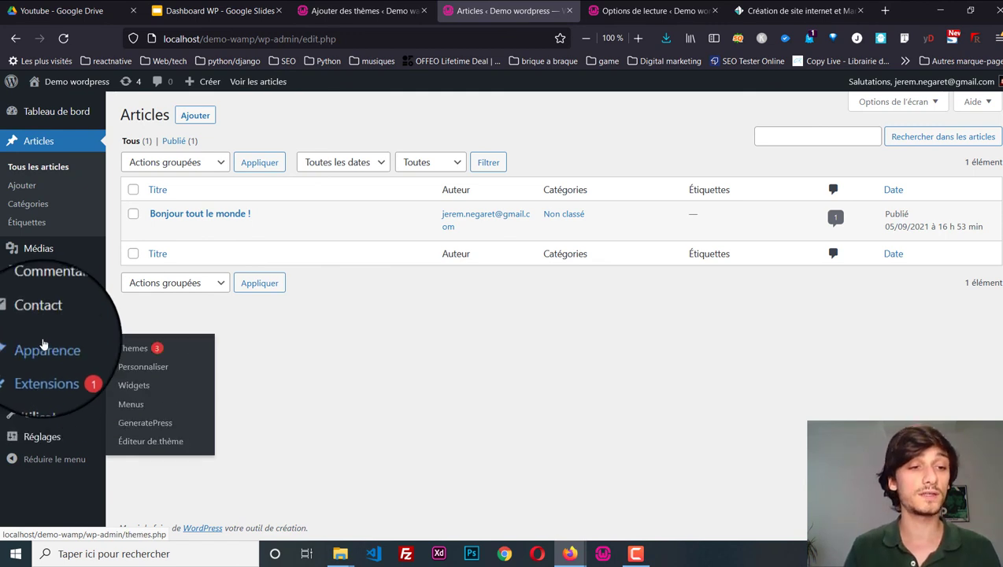
pyautogui.click(121, 350)
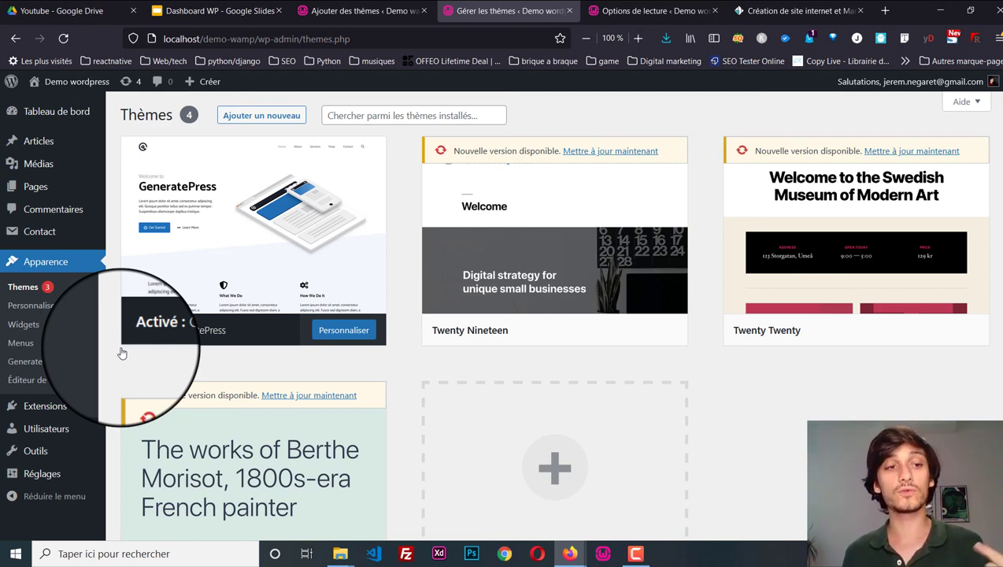
pyautogui.moveTo(49, 421)
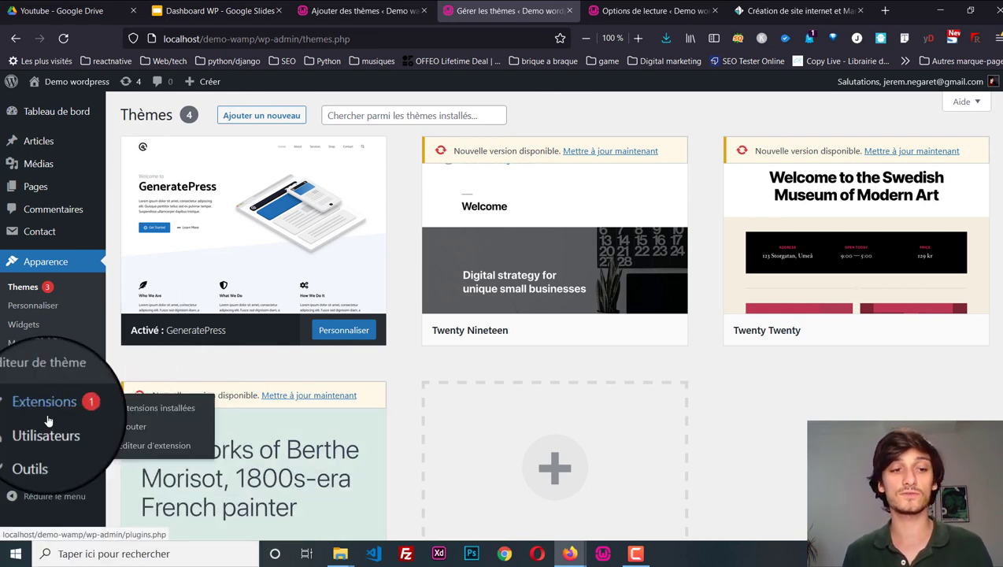